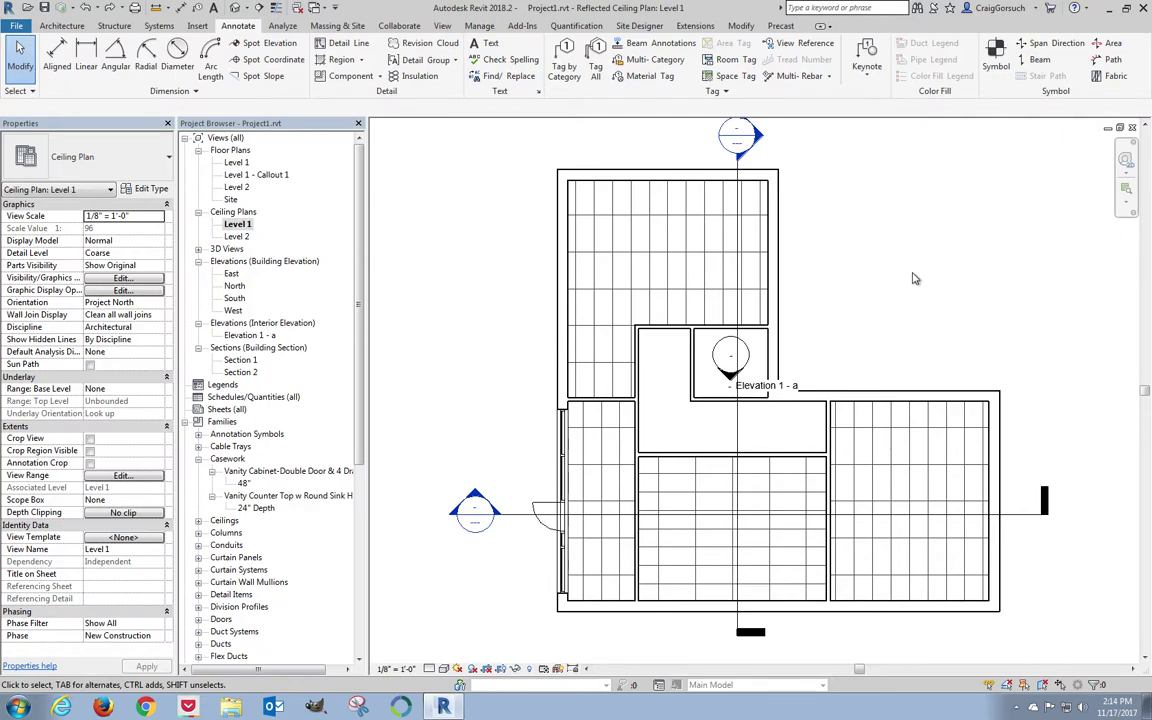
Open the Elevation 1 - a interior elevation and delete the 48" vanity cabinet beneath the sink countertop
{"action": "double_click", "coordinate": [266, 336]}
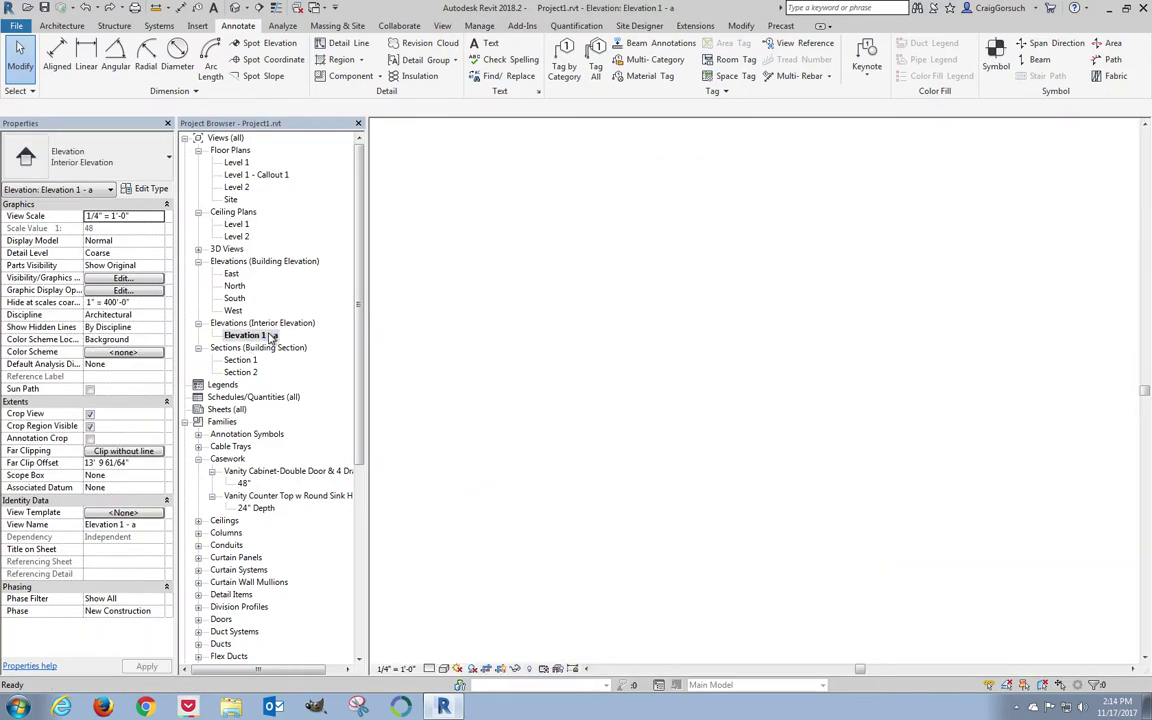
{"action": "scroll", "coordinate": [761, 432], "scroll_direction": "up", "scroll_amount": 3}
{"action": "scroll", "coordinate": [760, 435], "scroll_direction": "down", "scroll_amount": 4}
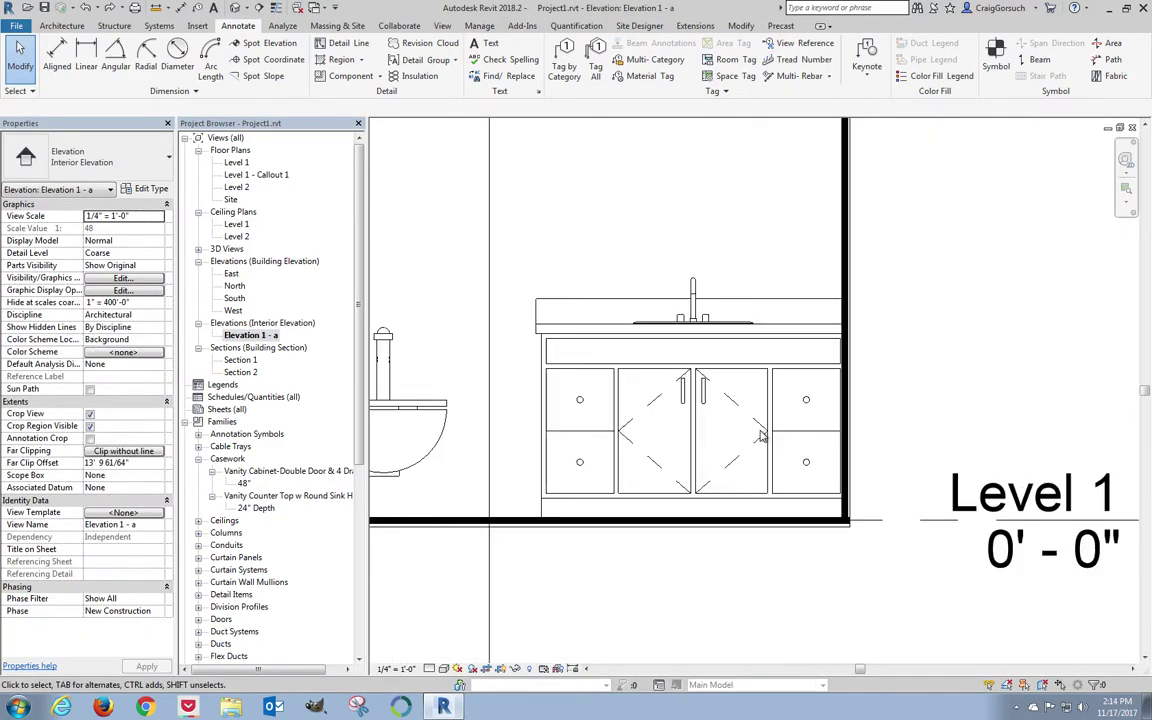
{"action": "scroll", "coordinate": [761, 436], "scroll_direction": "down", "scroll_amount": 2}
{"action": "middle_click_drag", "start_coordinate": [733, 450], "coordinate": [776, 486]}
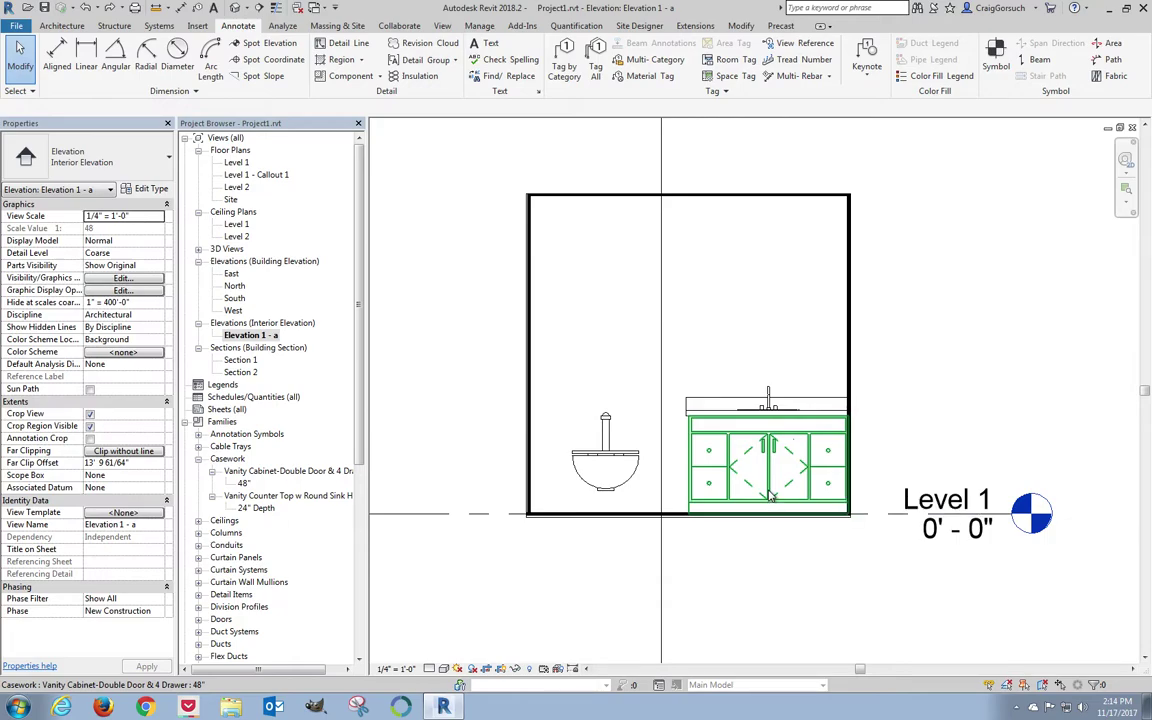
{"action": "left_click", "coordinate": [771, 497]}
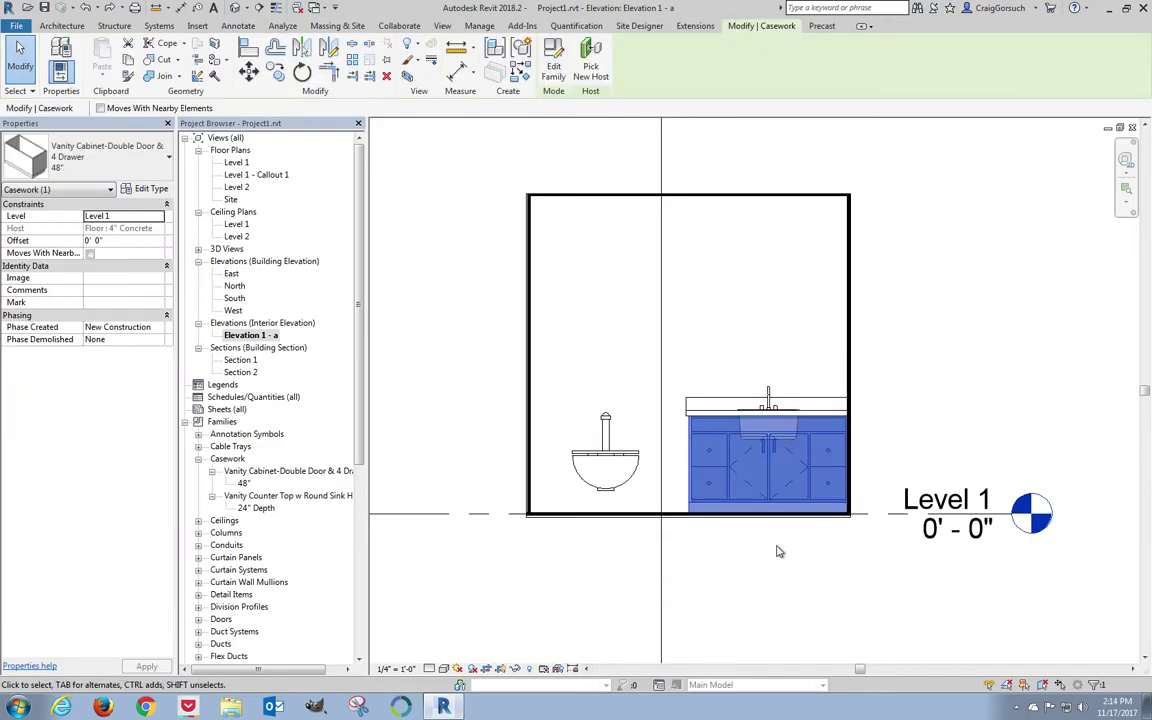
{"action": "key", "text": "Delete"}
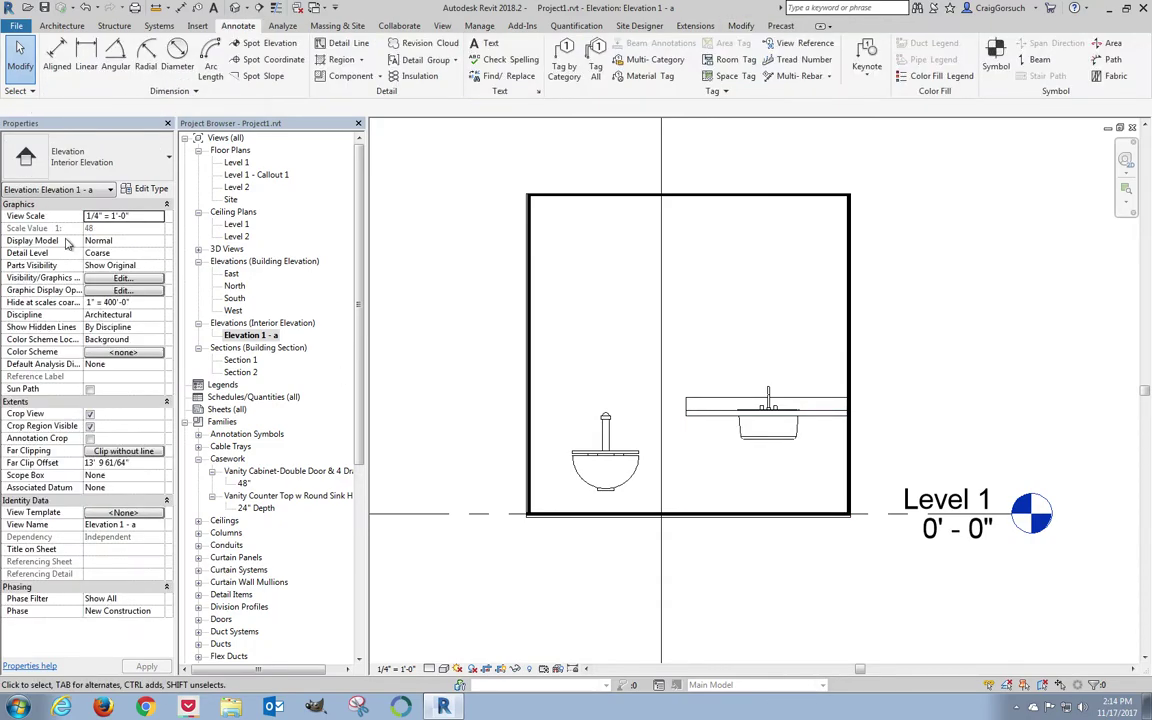
In the Level 1 - Callout 1 floor plan, load Vanity Cabinet-Single Door & Drawer.rfa from the Casework library's Base Cabinets folder
{"action": "double_click", "coordinate": [256, 174]}
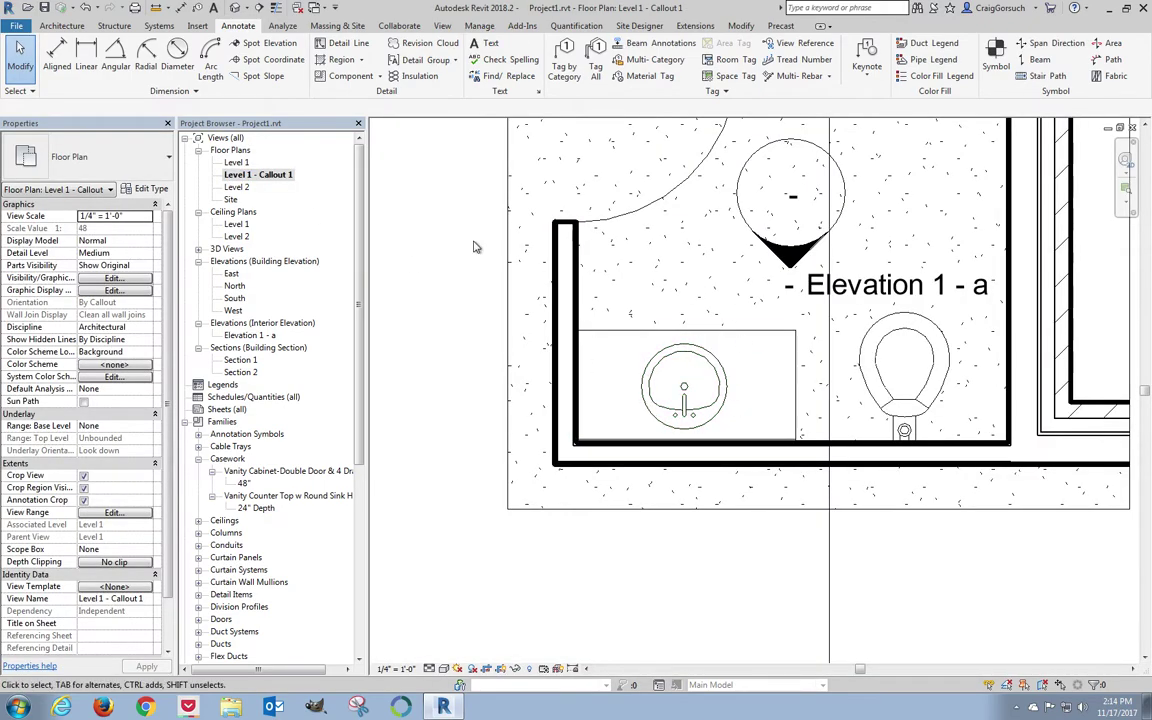
{"action": "left_click", "coordinate": [228, 459]}
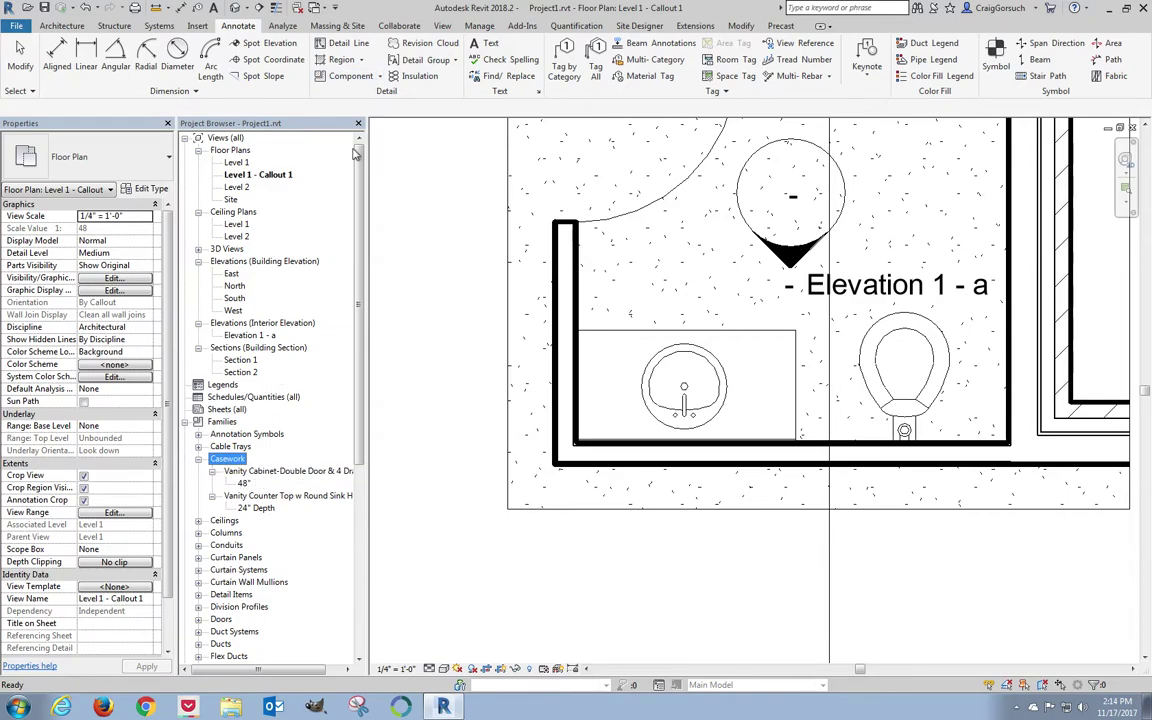
{"action": "left_click", "coordinate": [192, 26]}
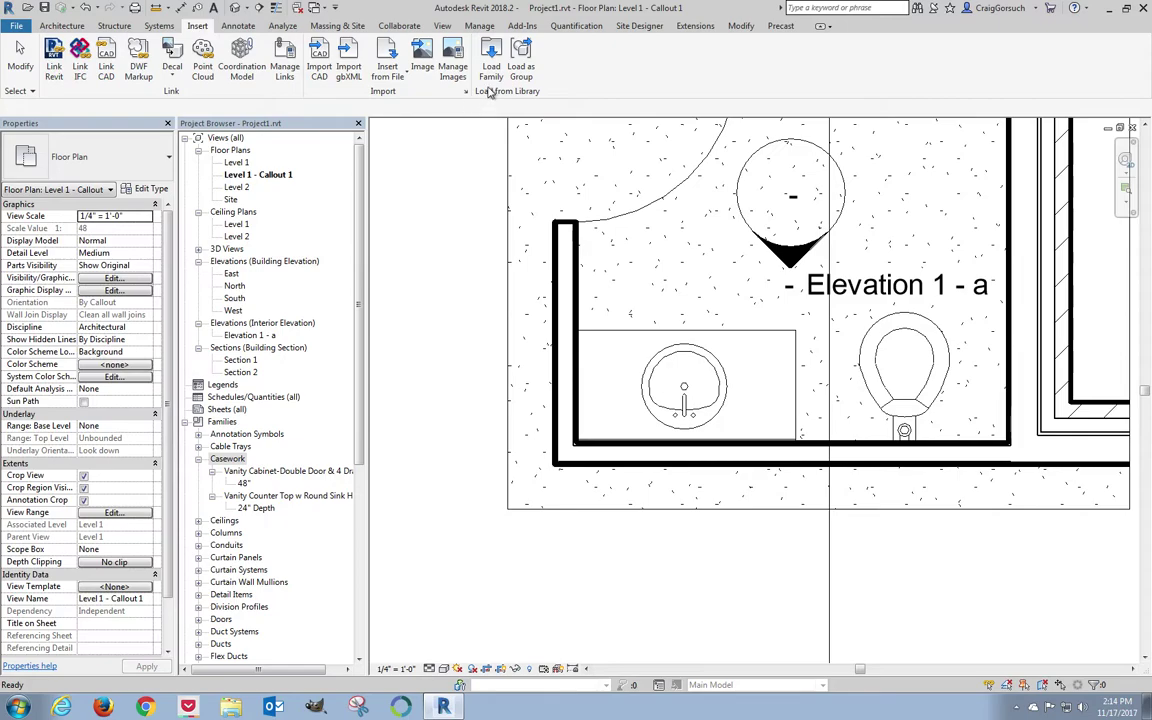
{"action": "left_click", "coordinate": [490, 55]}
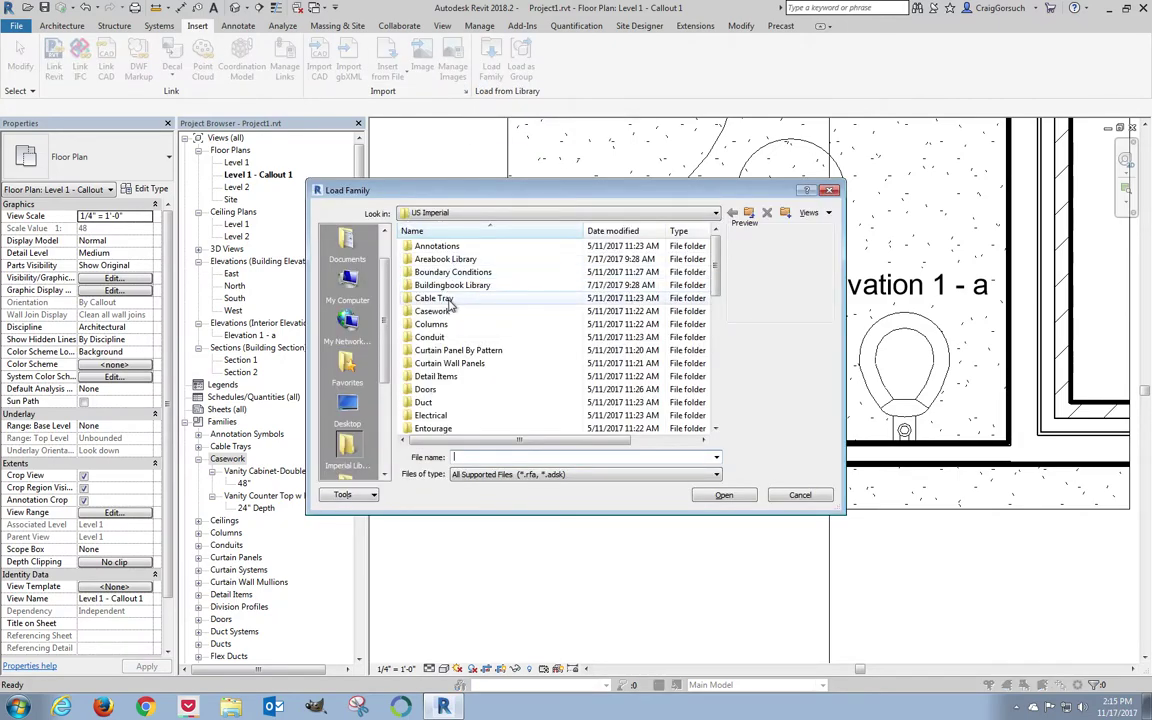
{"action": "double_click", "coordinate": [446, 310]}
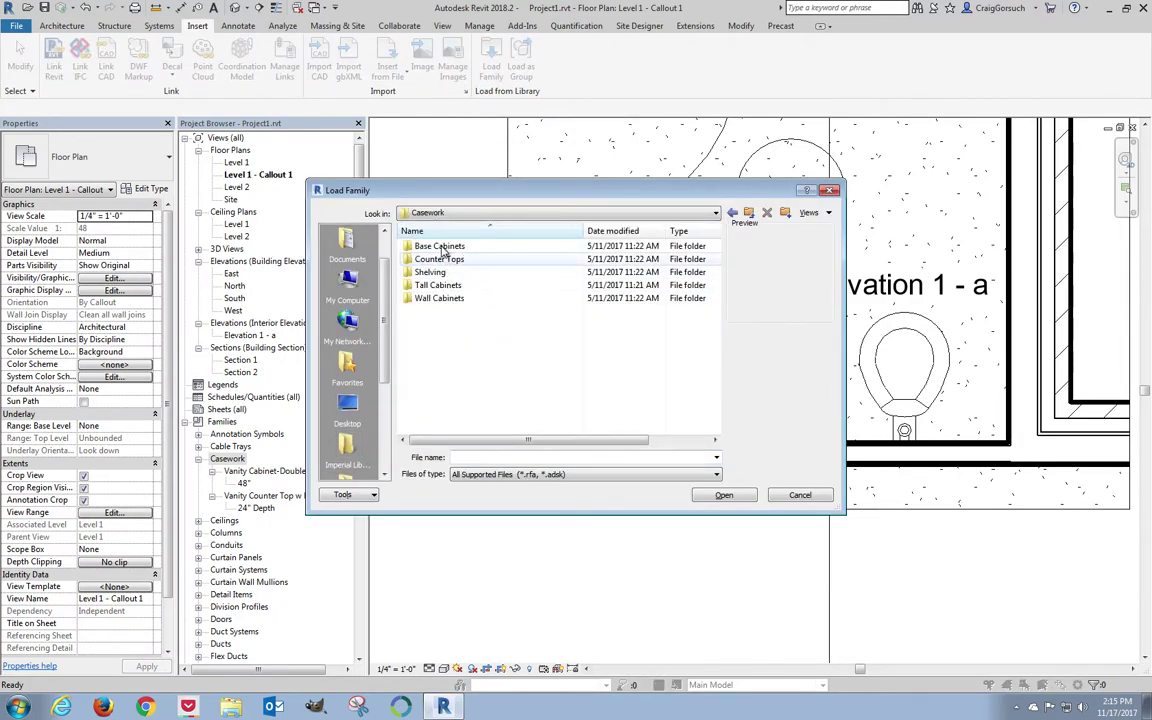
{"action": "left_click", "coordinate": [445, 247]}
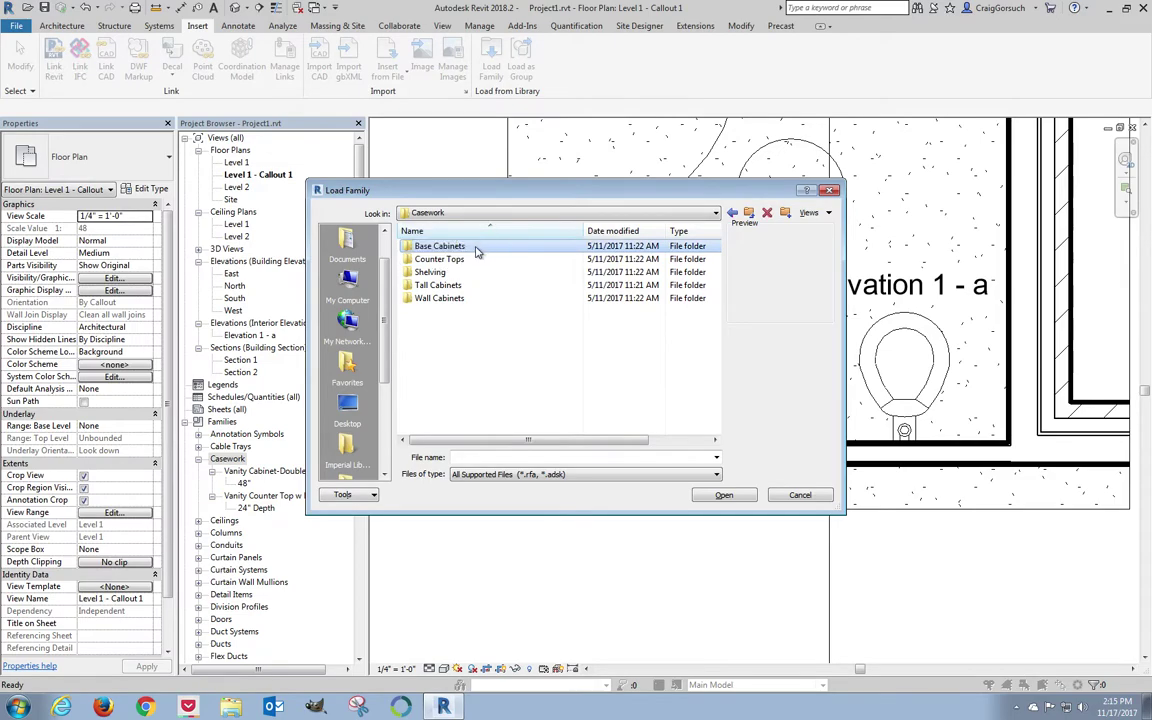
{"action": "double_click", "coordinate": [450, 247]}
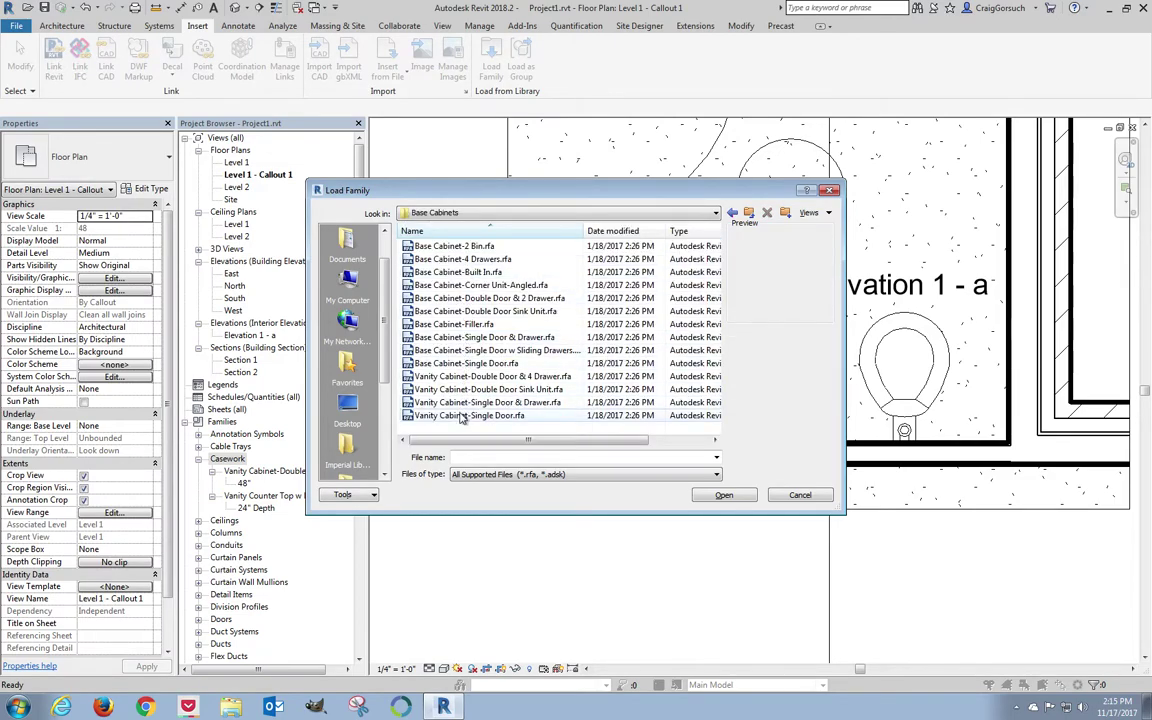
{"action": "left_click", "coordinate": [466, 404]}
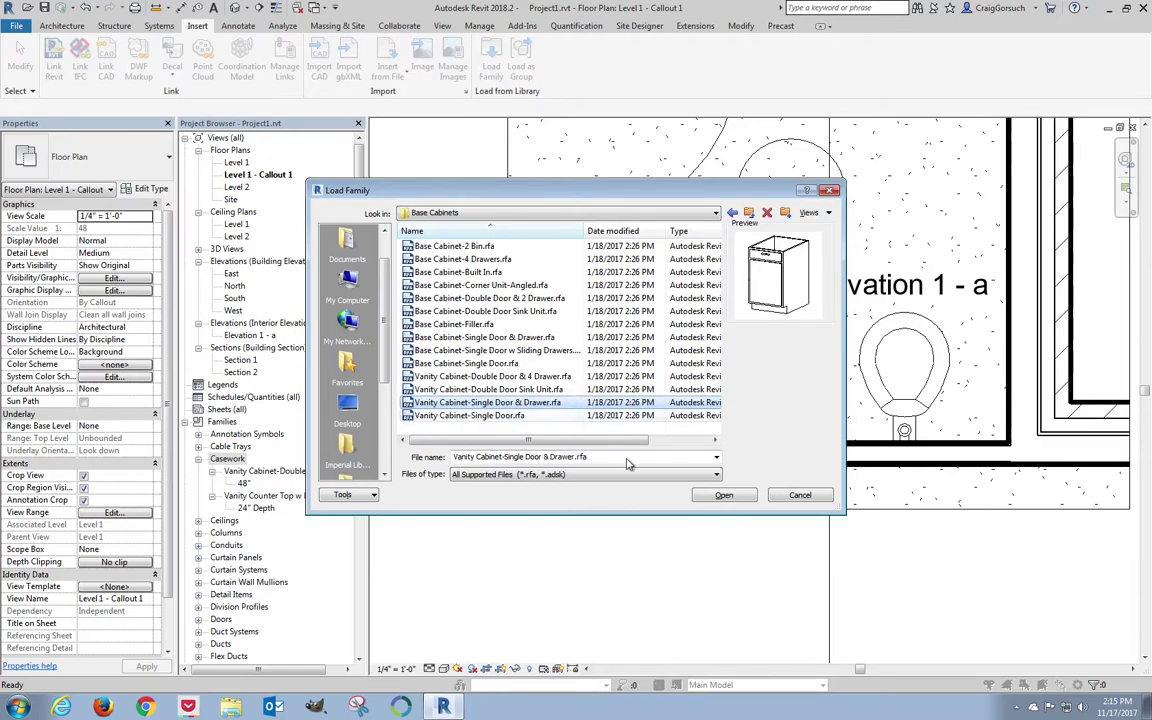
{"action": "left_click", "coordinate": [724, 495]}
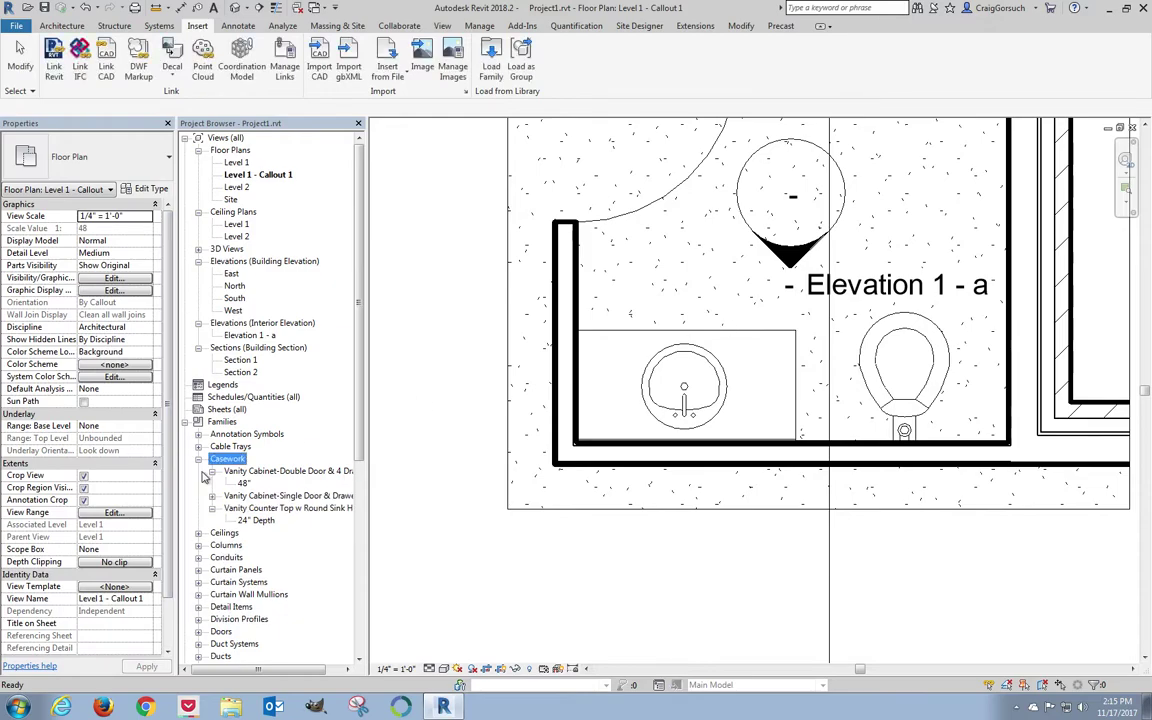
Place two 24" Vanity Cabinet-Single Door & Drawer units side by side beneath the countertop, starting at the wall corner
{"action": "left_click", "coordinate": [212, 497]}
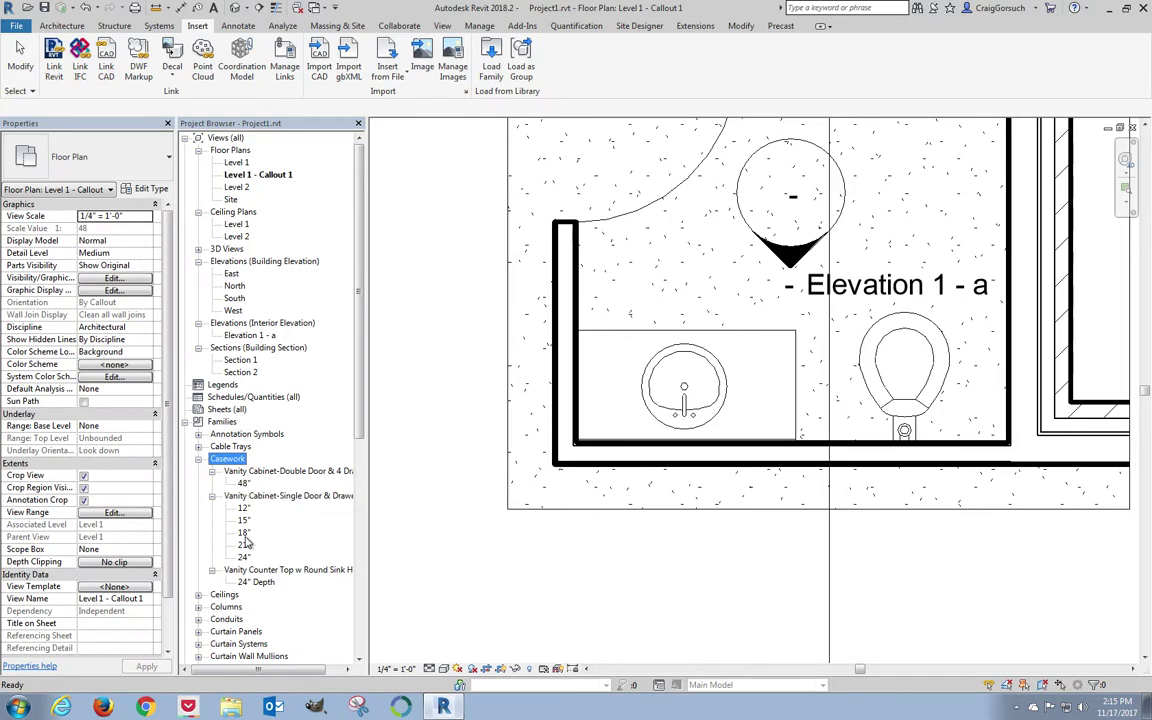
{"action": "left_click", "coordinate": [245, 533]}
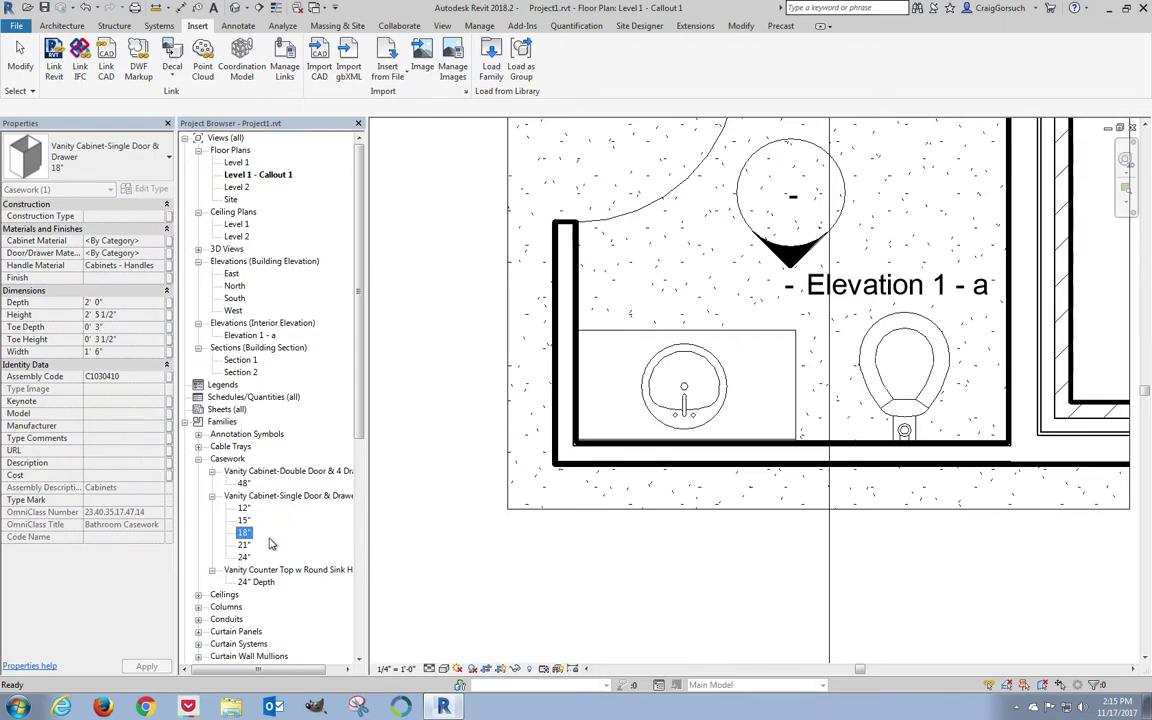
{"action": "key", "text": "Up"}
{"action": "left_click", "coordinate": [244, 532]}
{"action": "left_click", "coordinate": [244, 545]}
{"action": "left_click", "coordinate": [244, 557]}
{"action": "left_click_drag", "start_coordinate": [244, 560], "coordinate": [668, 295]}
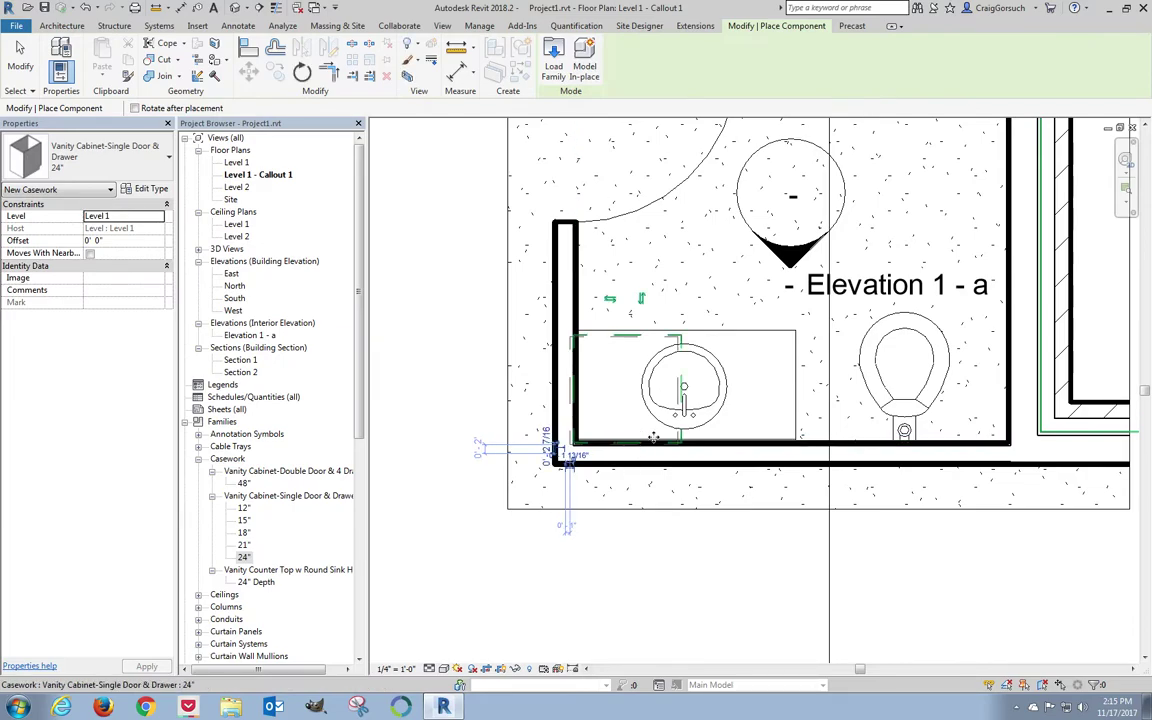
{"action": "left_click", "coordinate": [626, 447]}
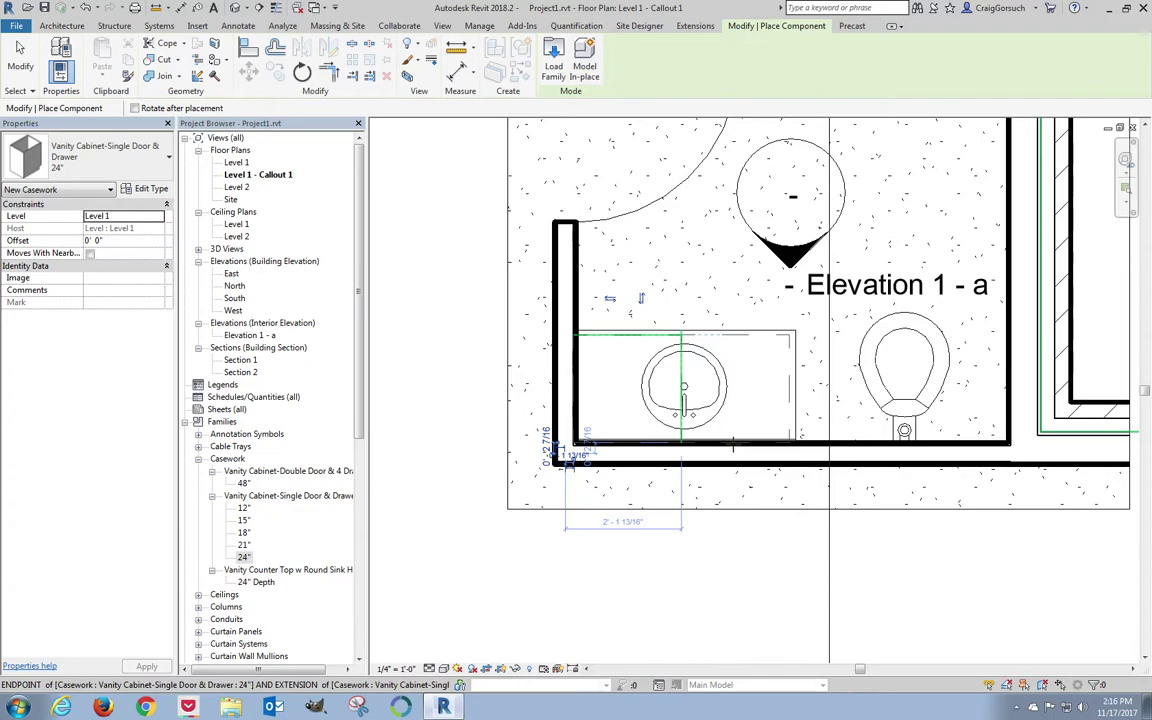
{"action": "left_click", "coordinate": [673, 335]}
{"action": "key", "text": "Escape"}
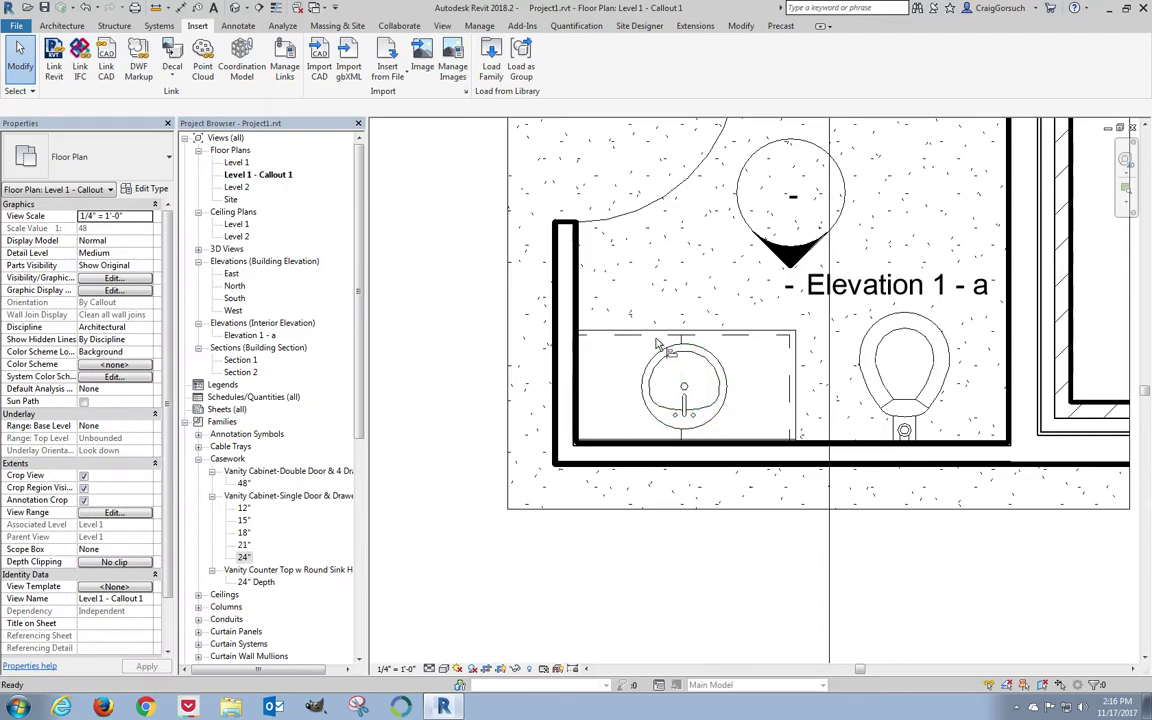
Move the round vanity sink horizontally to the middle of the cabinet nearest the toilet
{"action": "left_click", "coordinate": [659, 360]}
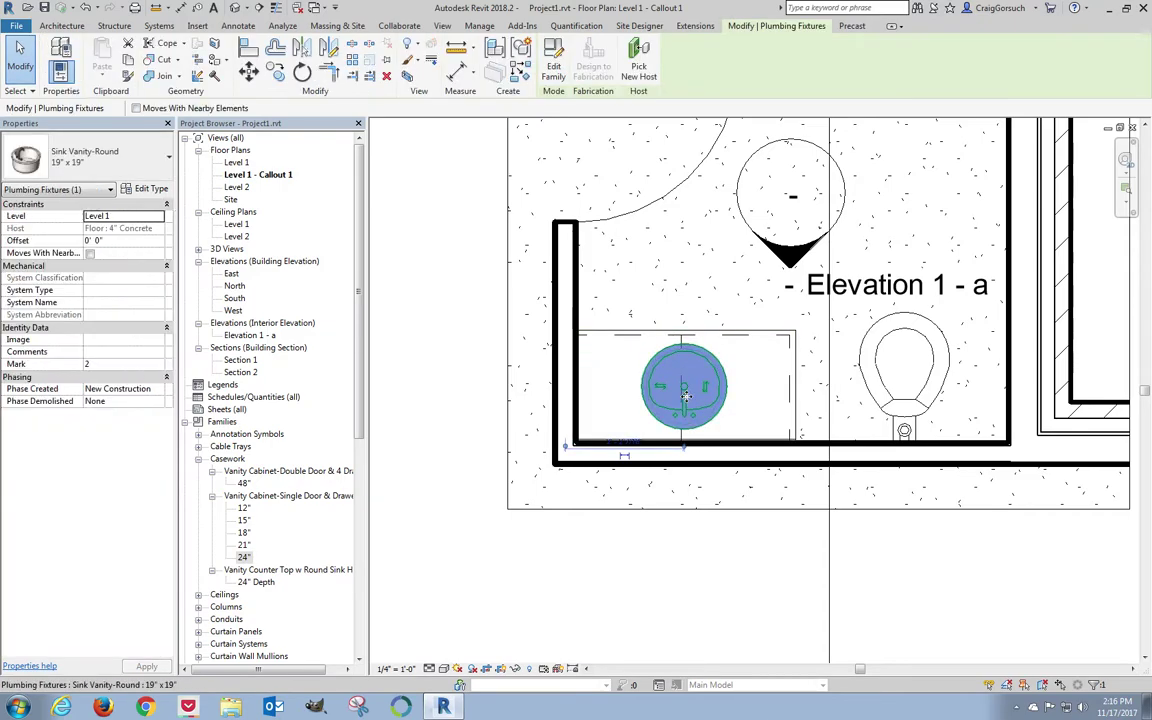
{"action": "left_click", "coordinate": [248, 74]}
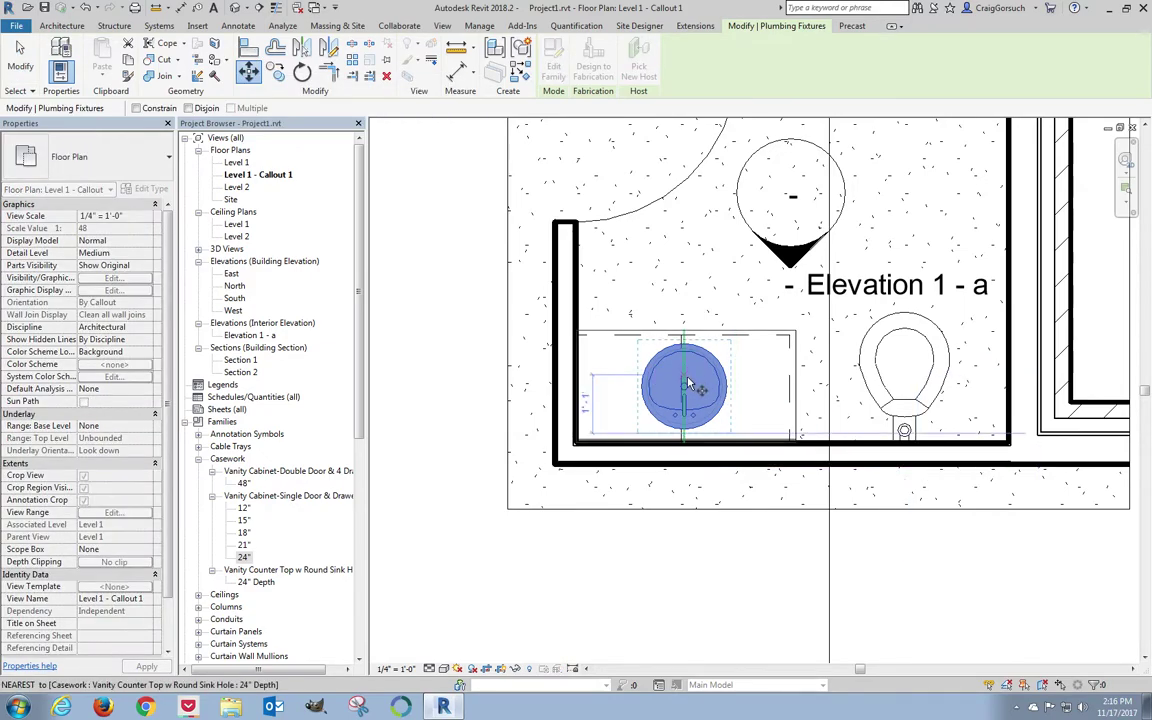
{"action": "scroll", "coordinate": [688, 384], "scroll_direction": "up", "scroll_amount": 1}
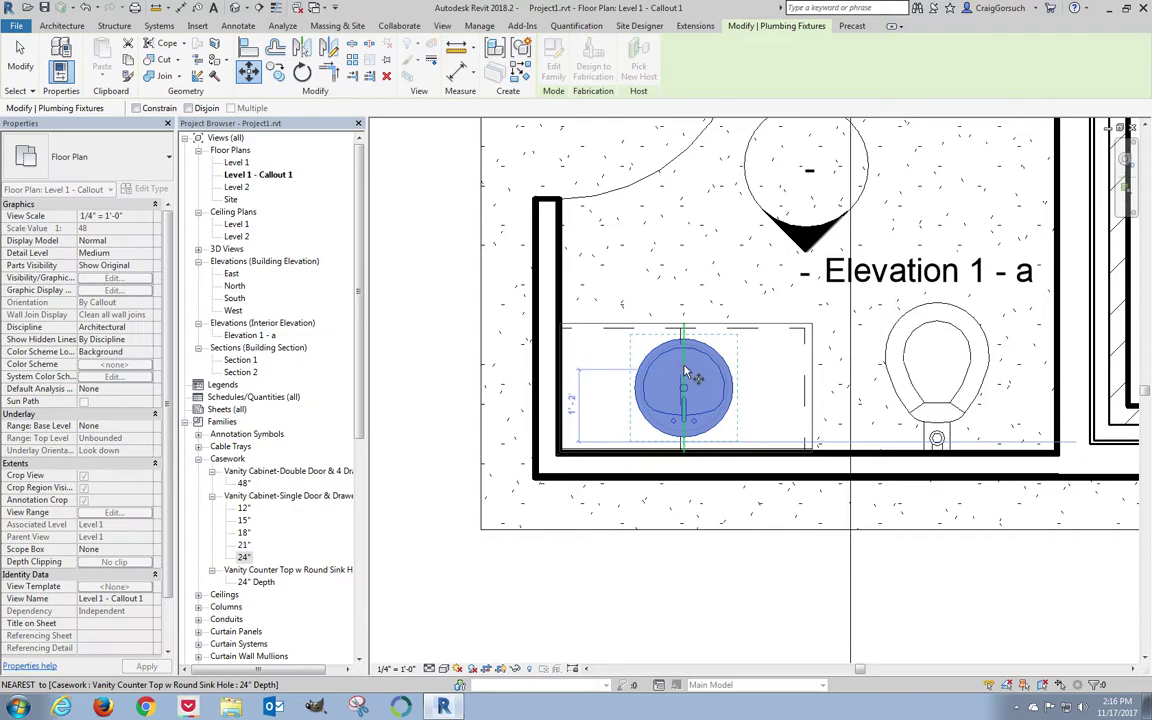
{"action": "left_click", "coordinate": [685, 377]}
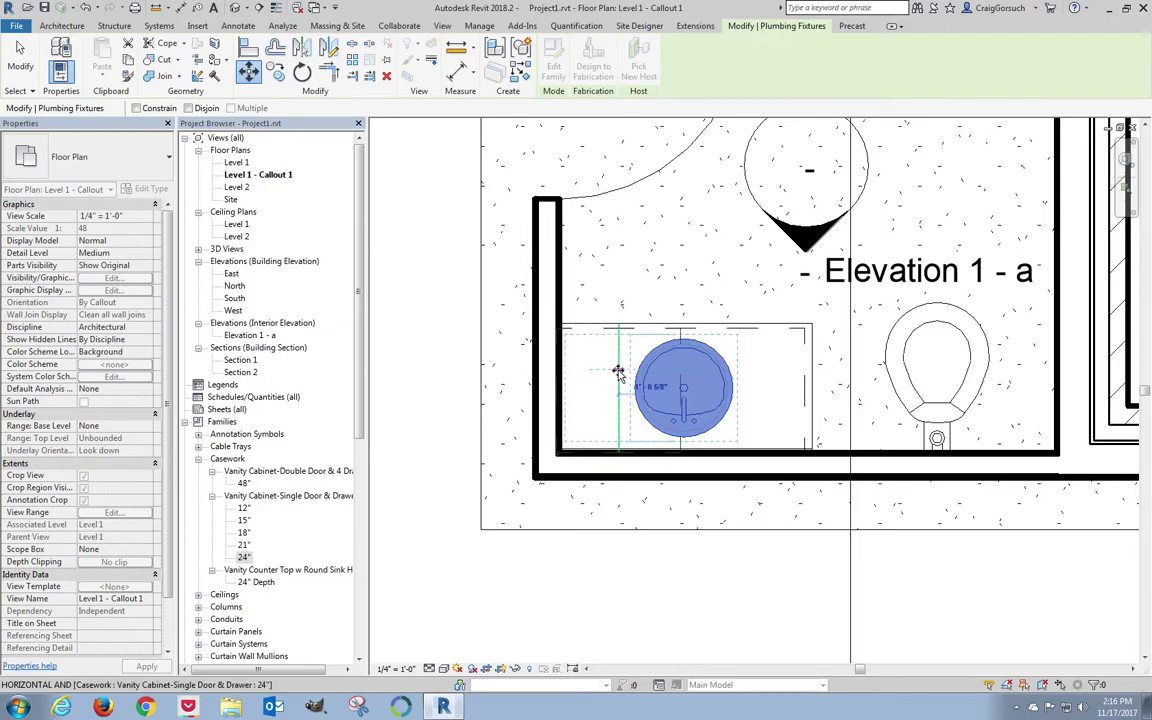
{"action": "left_click", "coordinate": [745, 374]}
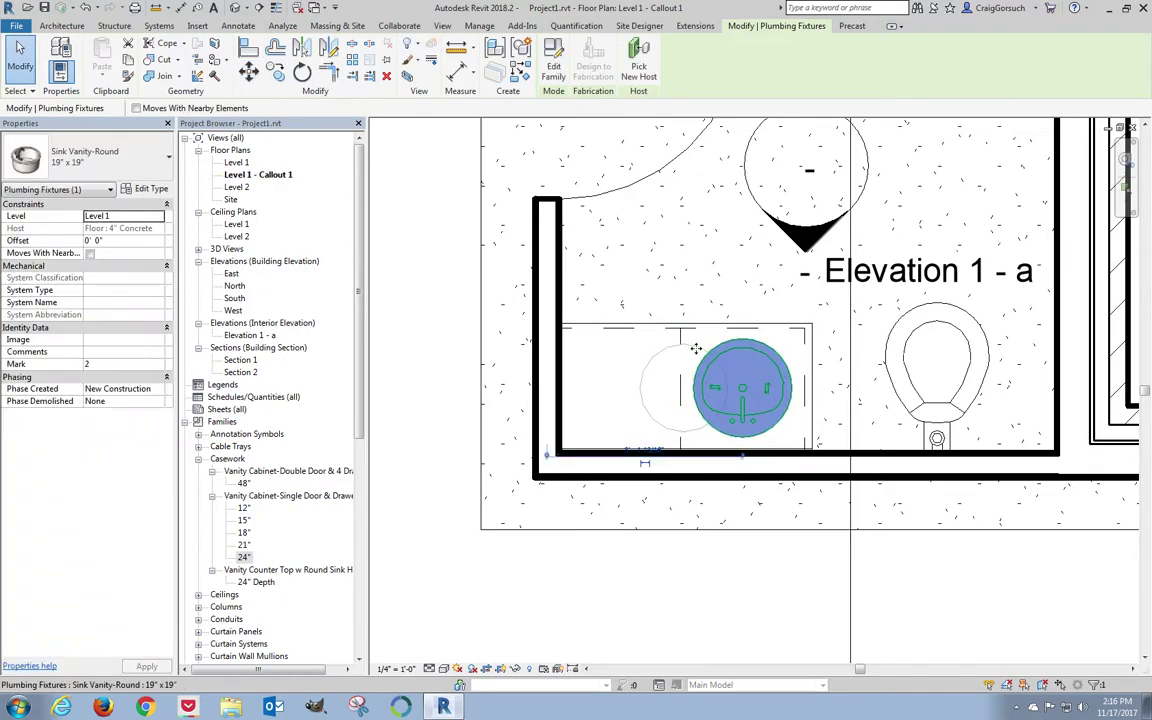
Shift the countertop's round sink hole so that it lines up with the moved sink
{"action": "left_click", "coordinate": [681, 414]}
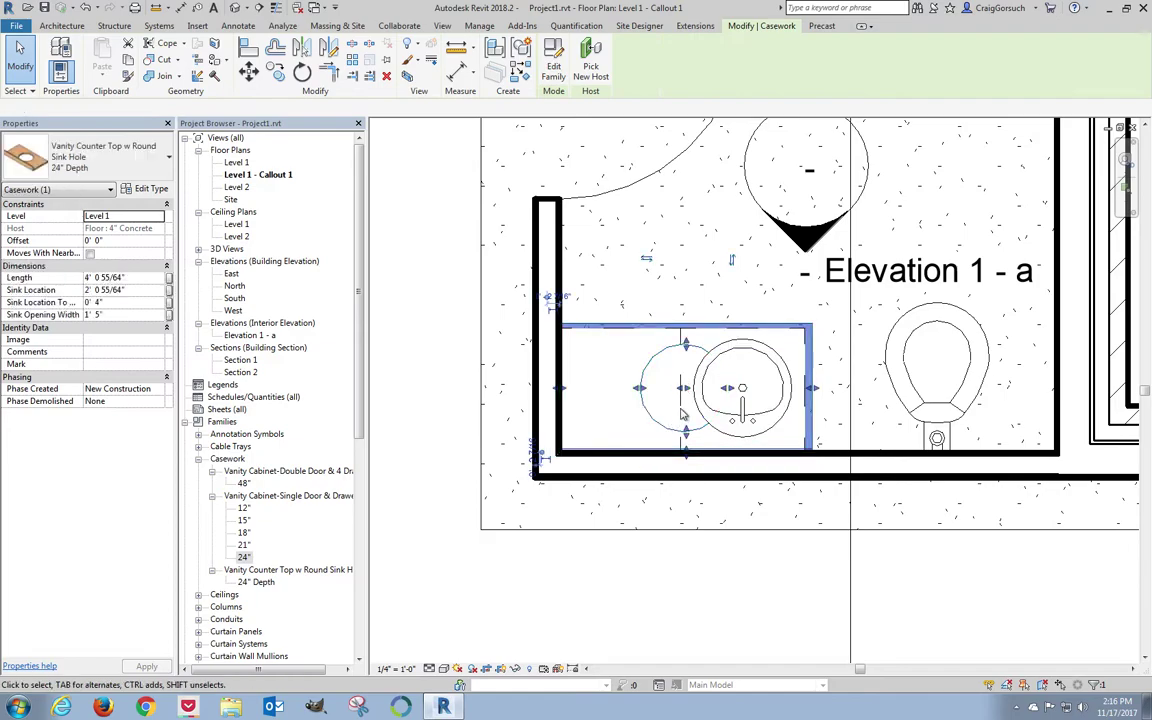
{"action": "left_click_drag", "start_coordinate": [681, 414], "coordinate": [743, 390]}
{"action": "left_click", "coordinate": [725, 303]}
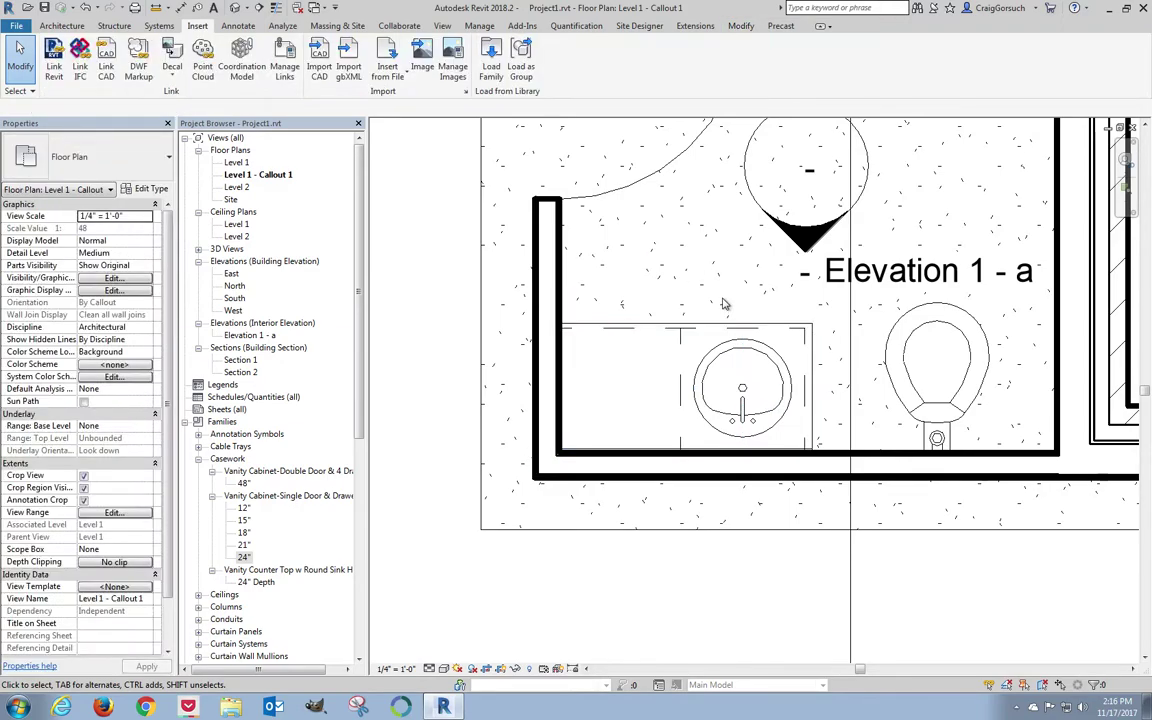
Set the vanity countertop's Sink Location to 1' 0" and its Length to 4' 1"
{"action": "scroll", "coordinate": [740, 395], "scroll_direction": "up", "scroll_amount": 3}
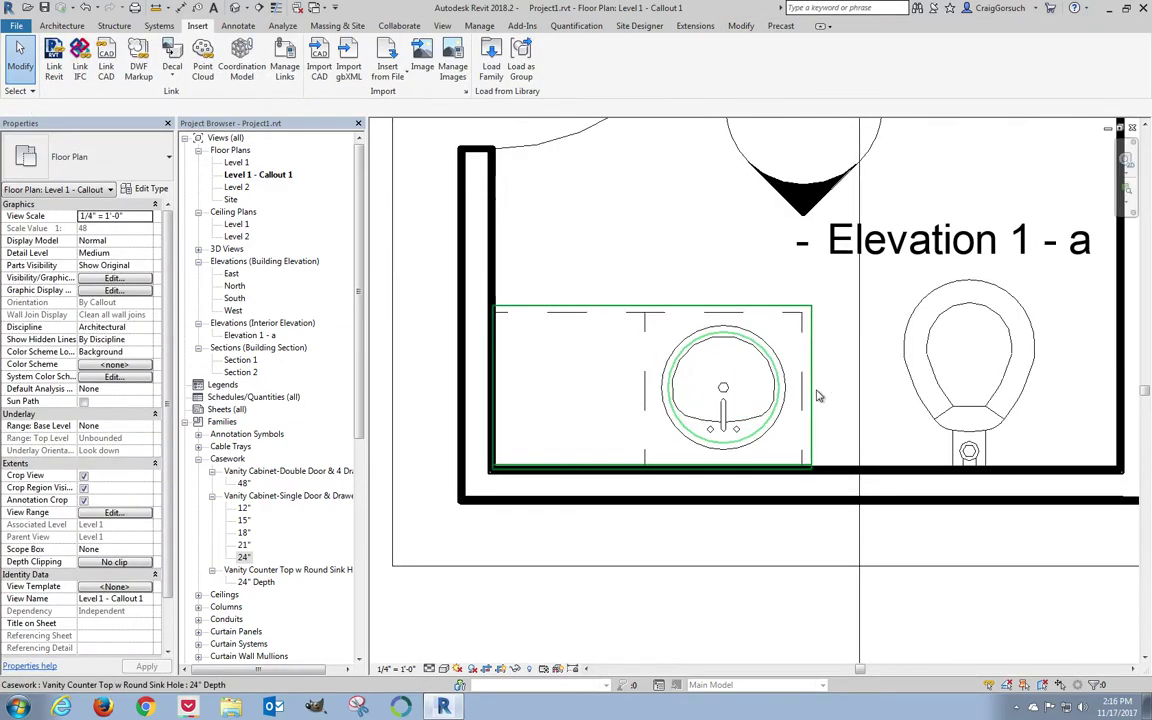
{"action": "scroll", "coordinate": [816, 396], "scroll_direction": "up", "scroll_amount": 2}
{"action": "left_click", "coordinate": [818, 396]}
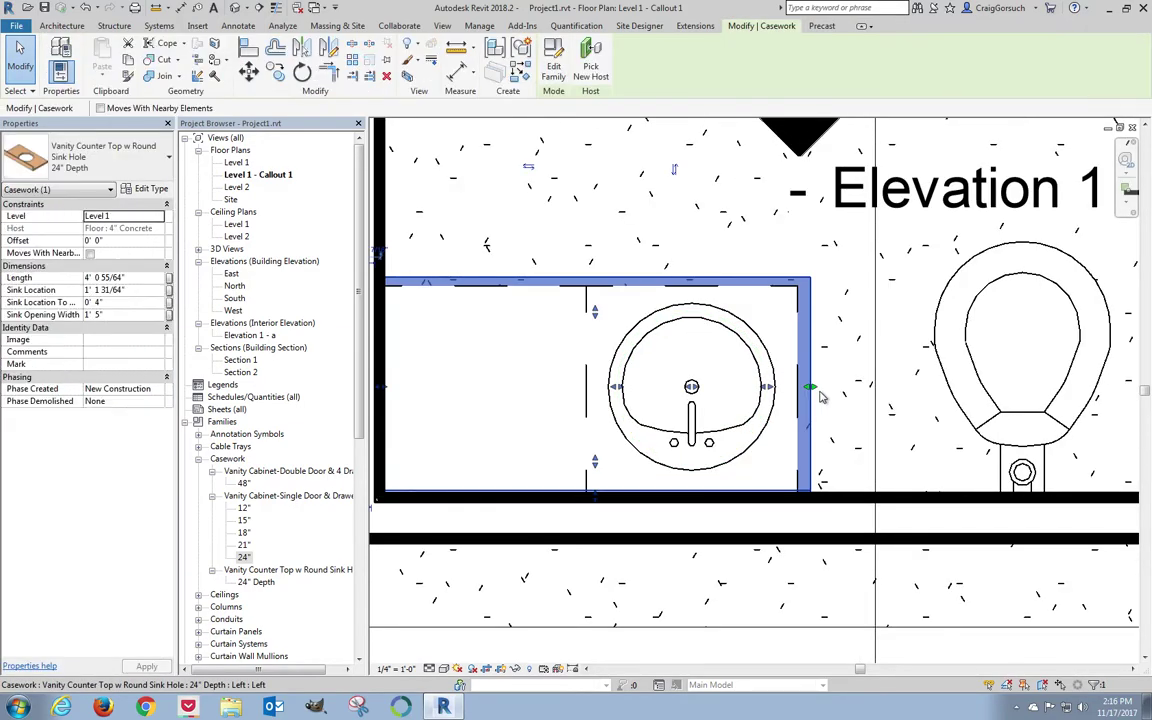
{"action": "left_click", "coordinate": [115, 289]}
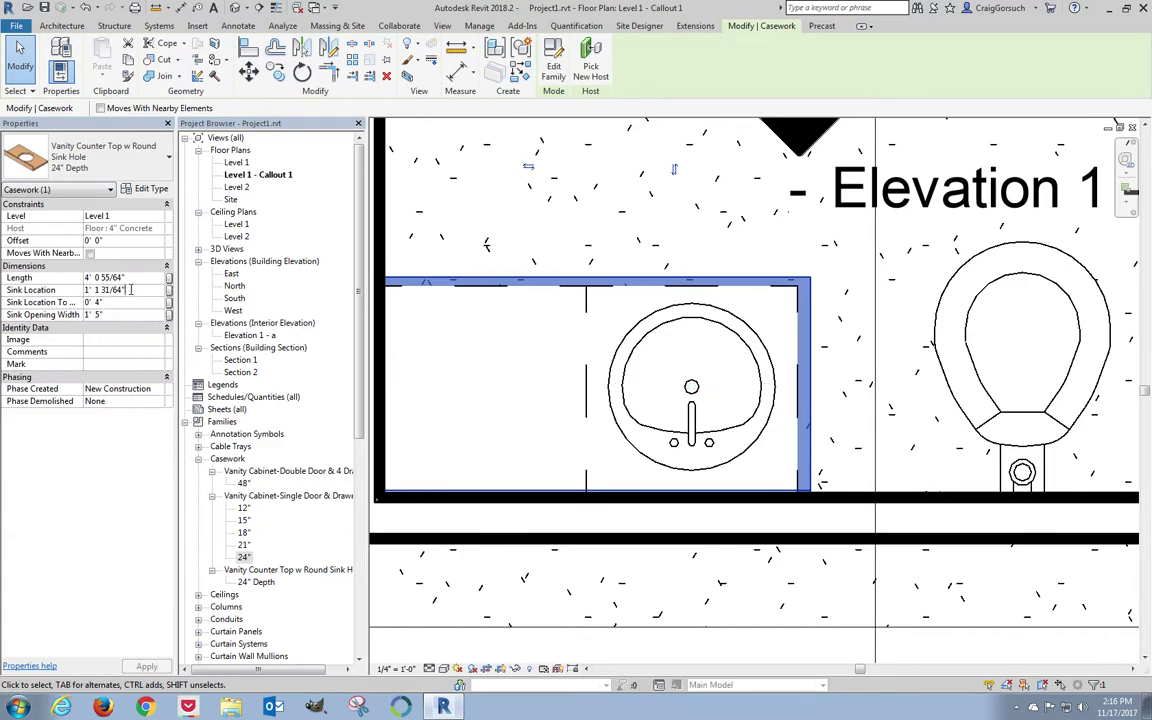
{"action": "type", "text": "1' 0"}
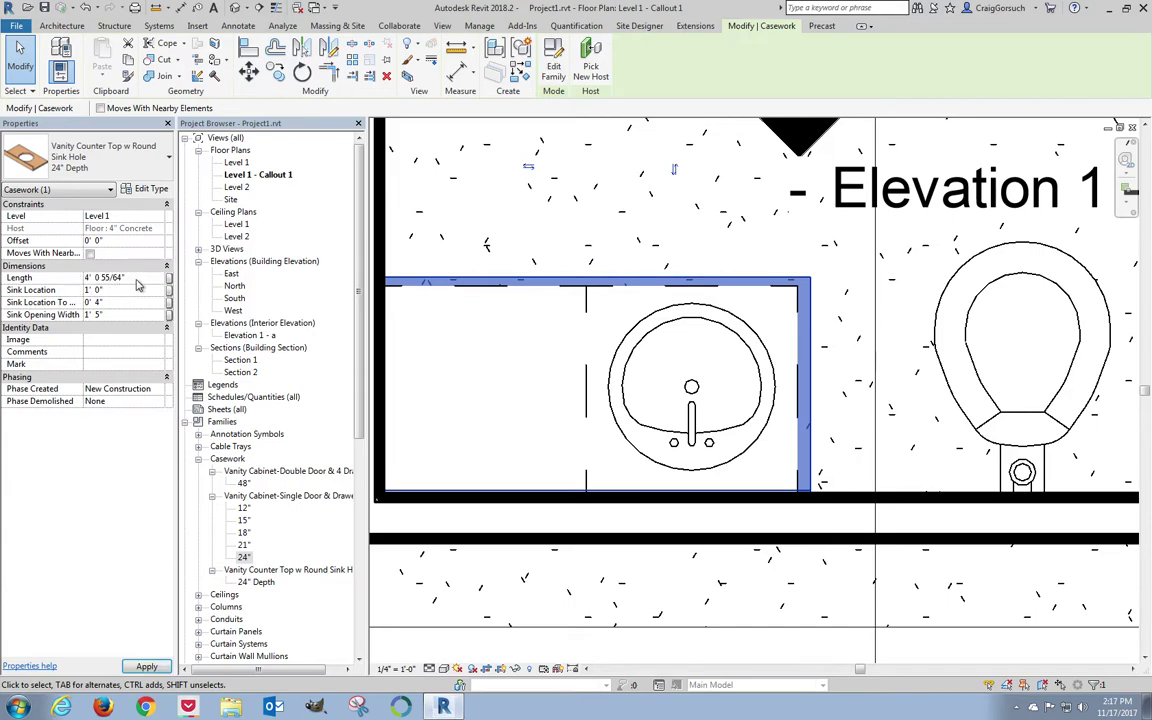
{"action": "left_click", "coordinate": [138, 277]}
{"action": "type", "text": "4 1"}
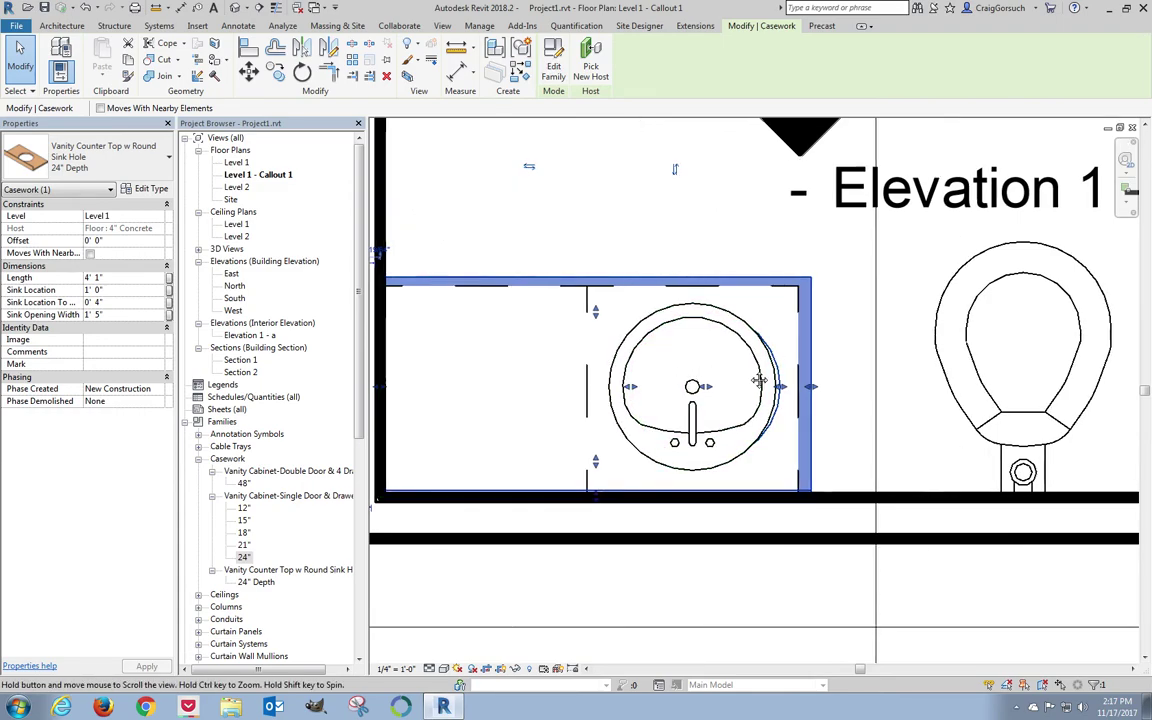
{"action": "middle_click_drag", "start_coordinate": [430, 380], "coordinate": [520, 380]}
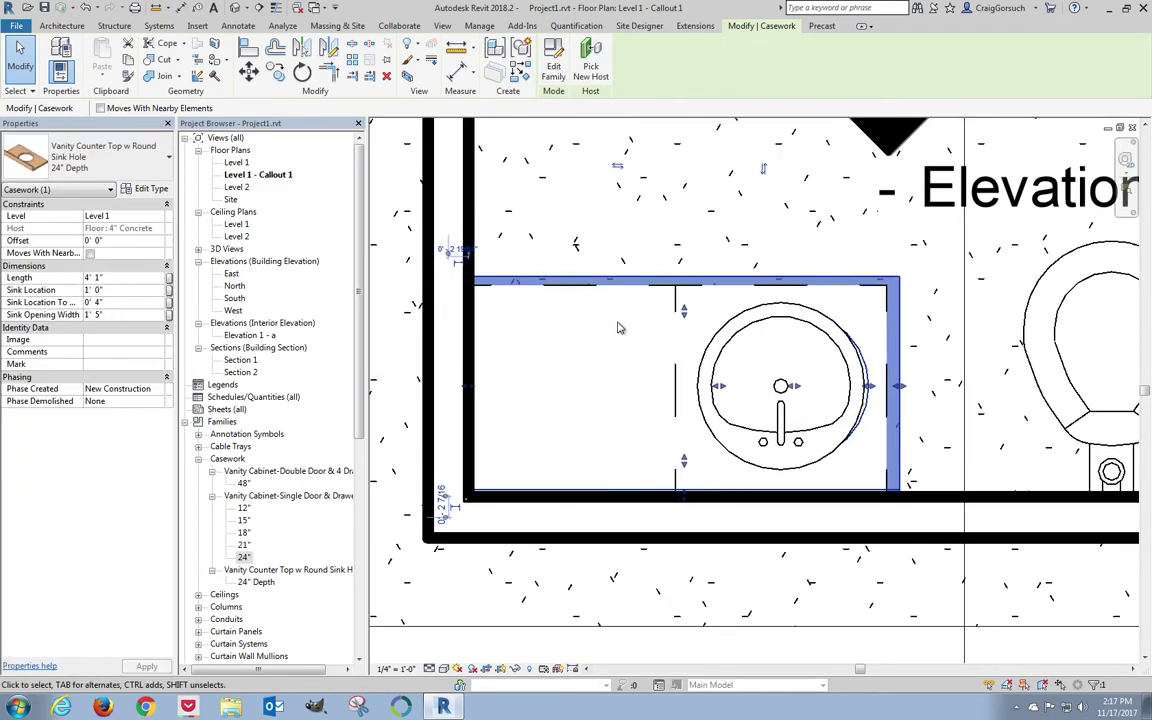
{"action": "key", "text": "m"}
{"action": "key", "text": "v"}
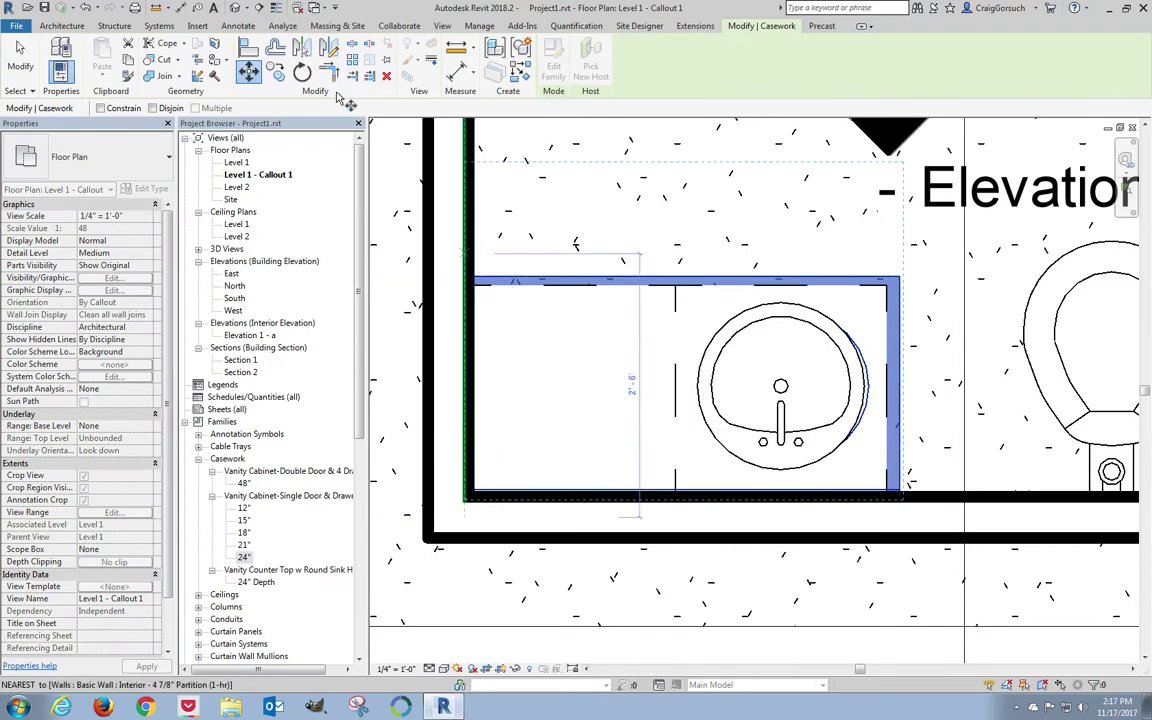
{"action": "key", "text": "Escape"}
{"action": "key", "text": "Escape"}
Display the callout plan with thin lines and check how the countertop meets the side wall
{"action": "left_click", "coordinate": [277, 8]}
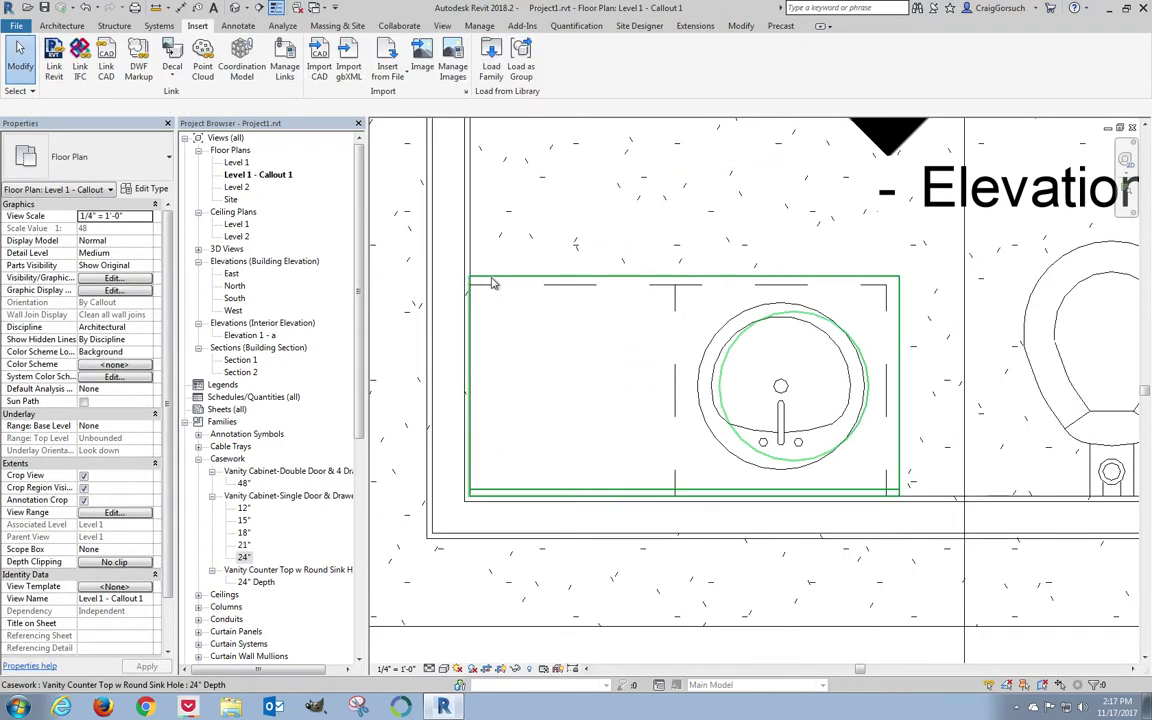
{"action": "left_click", "coordinate": [491, 284]}
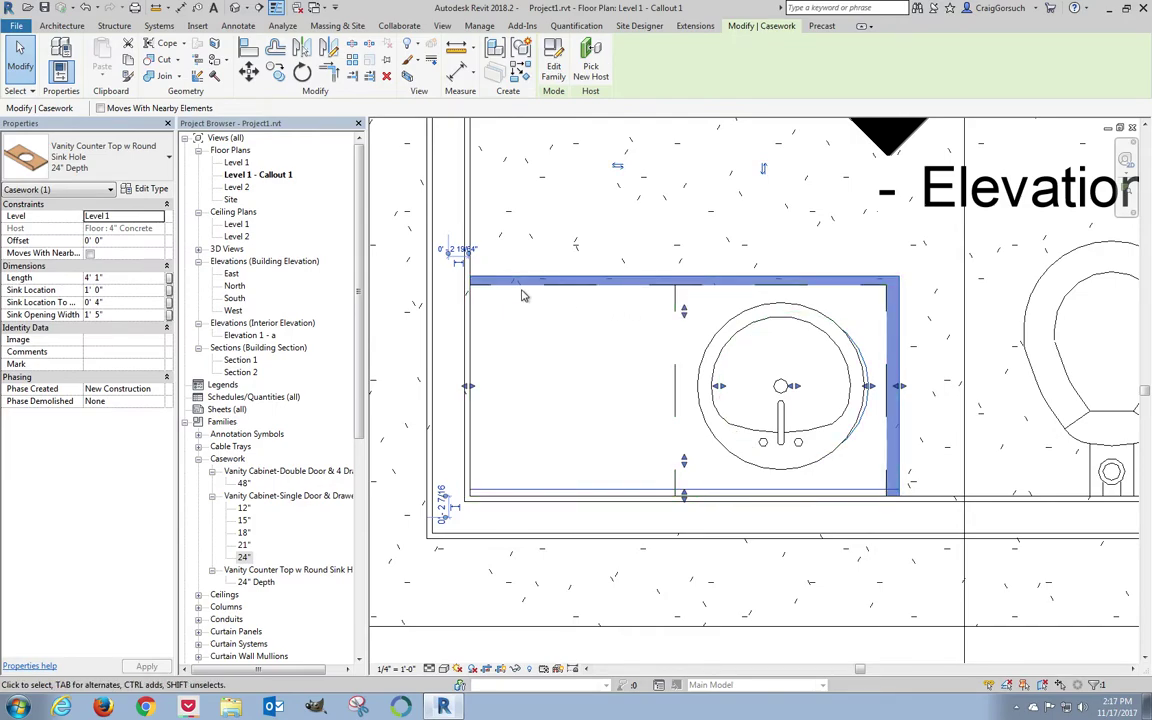
{"action": "key", "text": "Escape"}
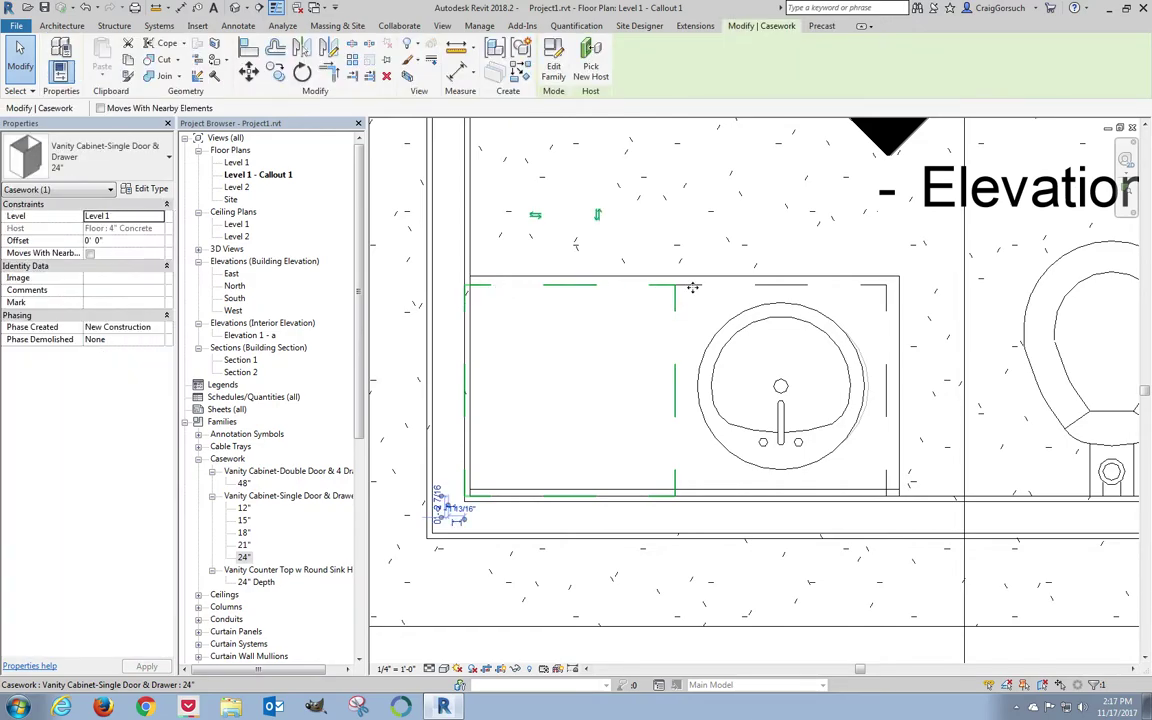
Move both 24" vanity cabinets together horizontally so their outer side meets the finished face of the side wall
{"action": "left_click", "coordinate": [492, 296], "text": "ctrl"}
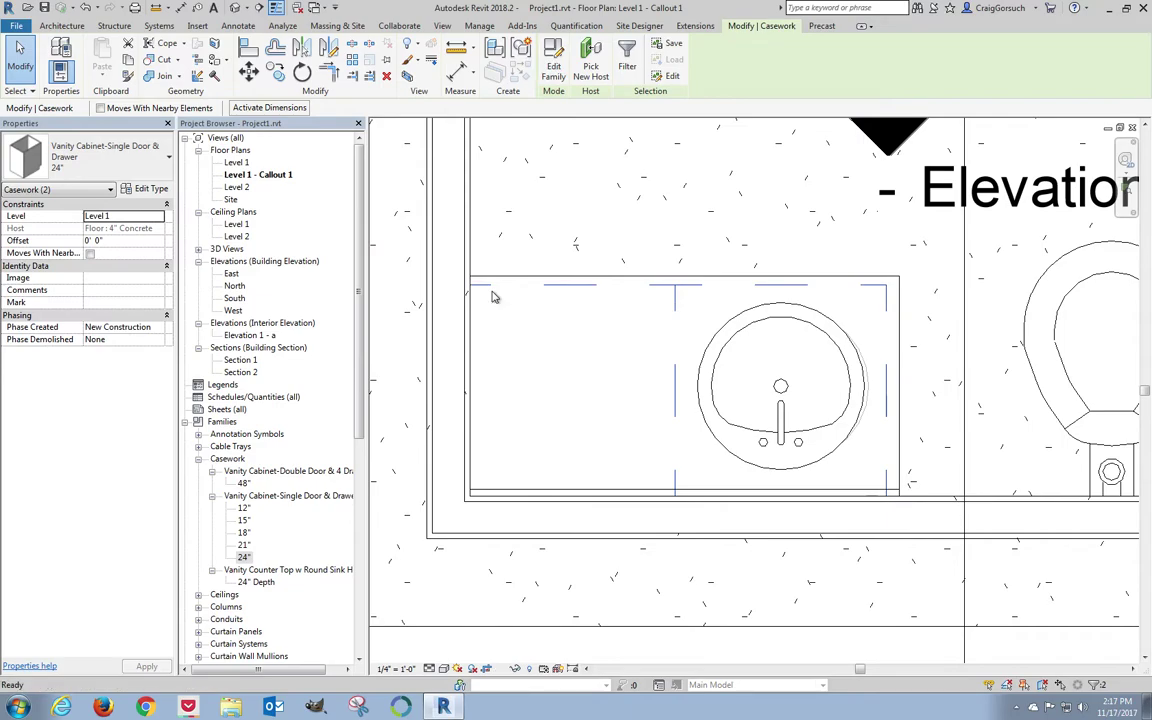
{"action": "key", "text": "m"}
{"action": "key", "text": "v"}
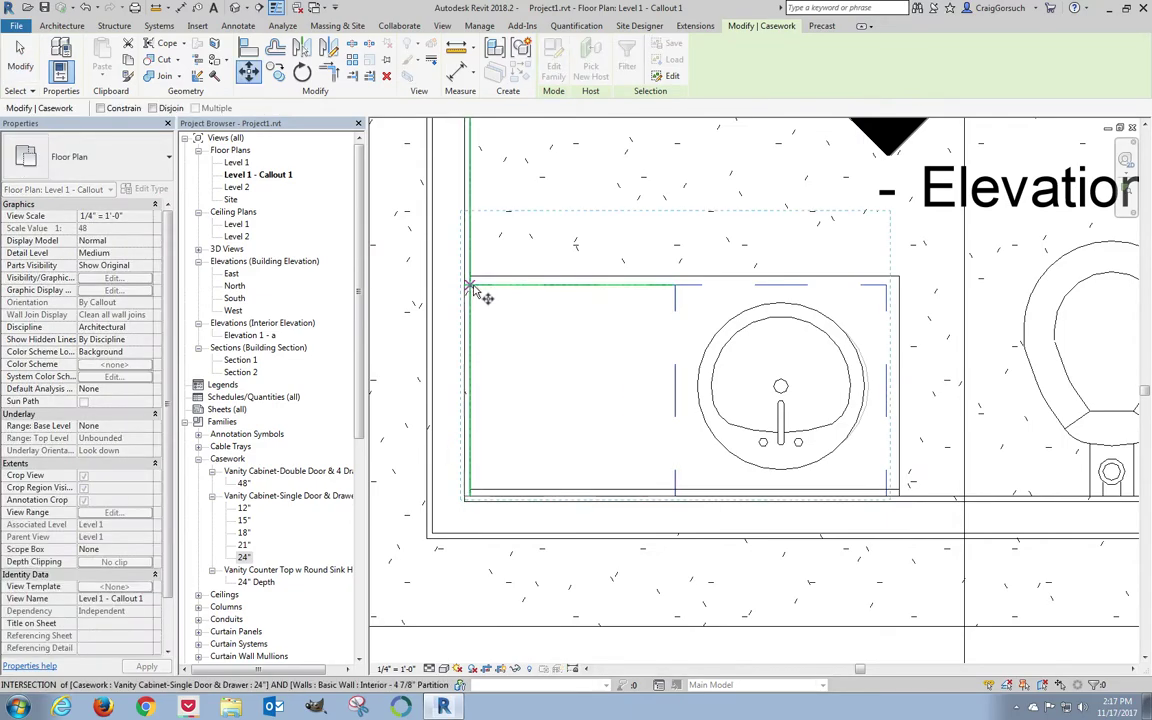
{"action": "left_click", "coordinate": [473, 290]}
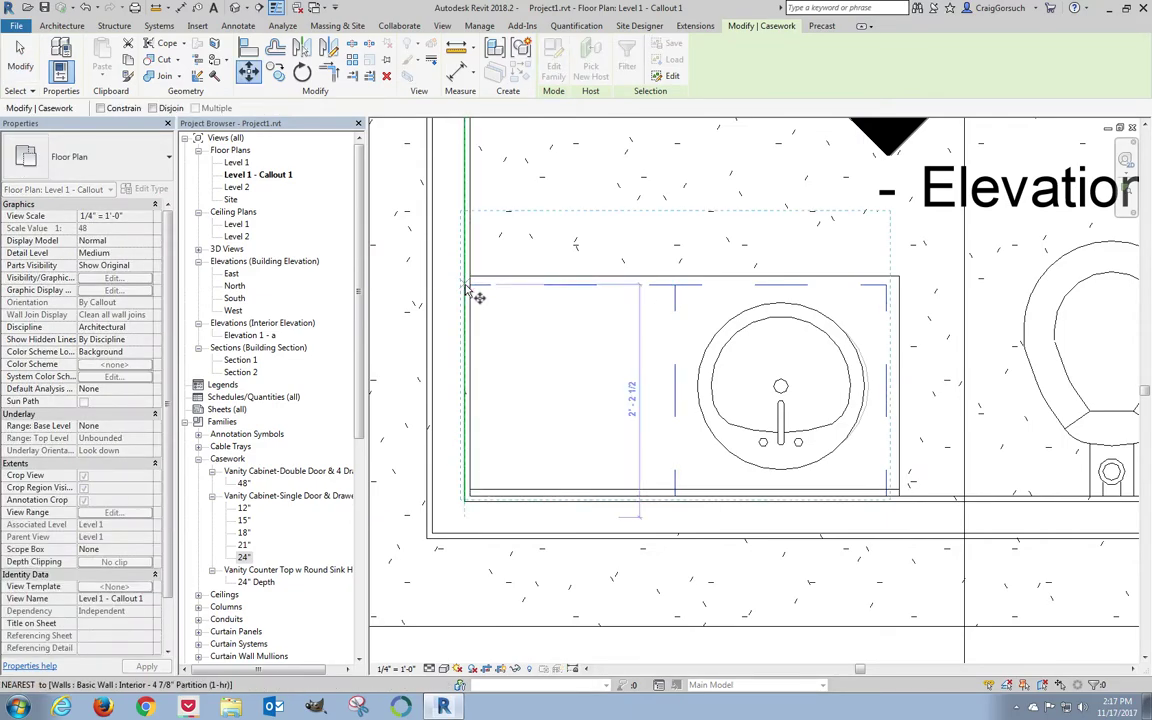
{"action": "left_click", "coordinate": [466, 290]}
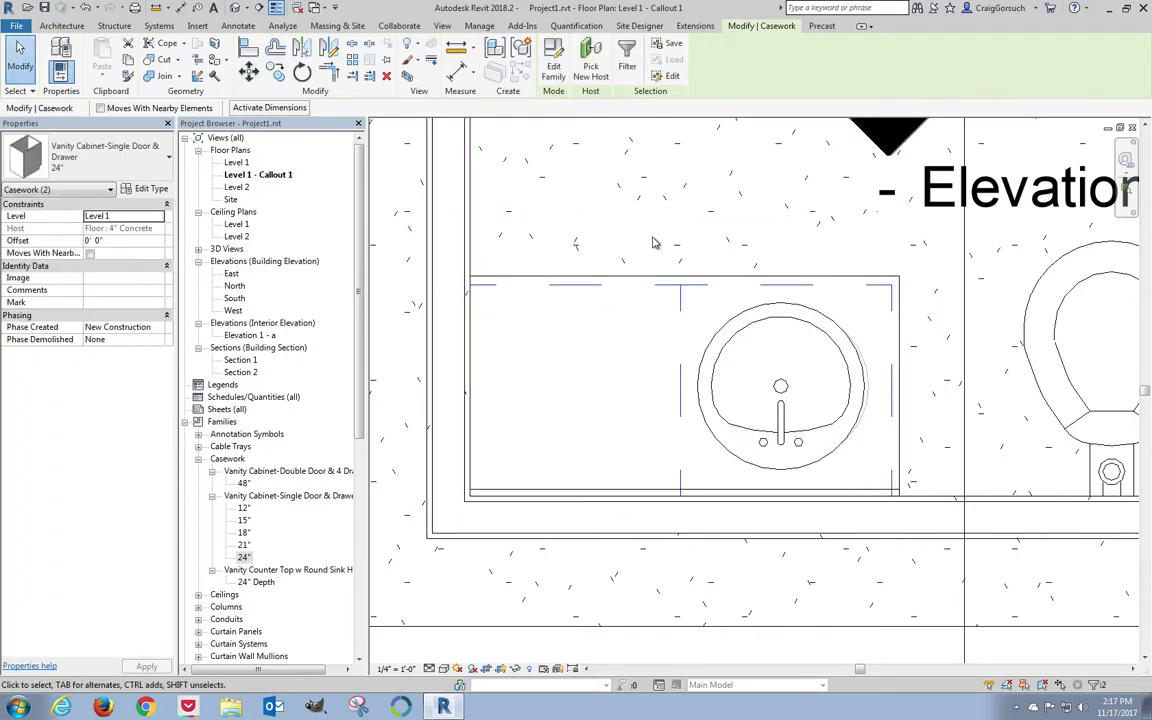
Nudge the vanity countertop sideways so its end sits flush with the side wall's face
{"action": "left_click", "coordinate": [570, 279]}
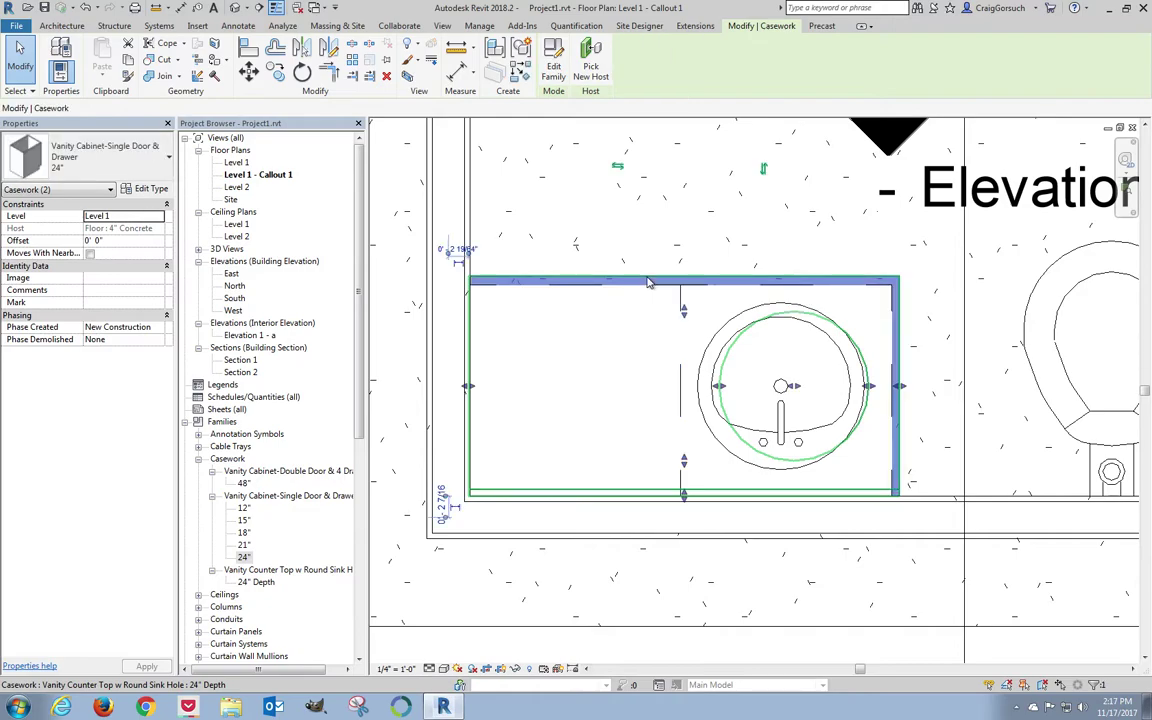
{"action": "left_click_drag", "start_coordinate": [570, 279], "coordinate": [471, 277]}
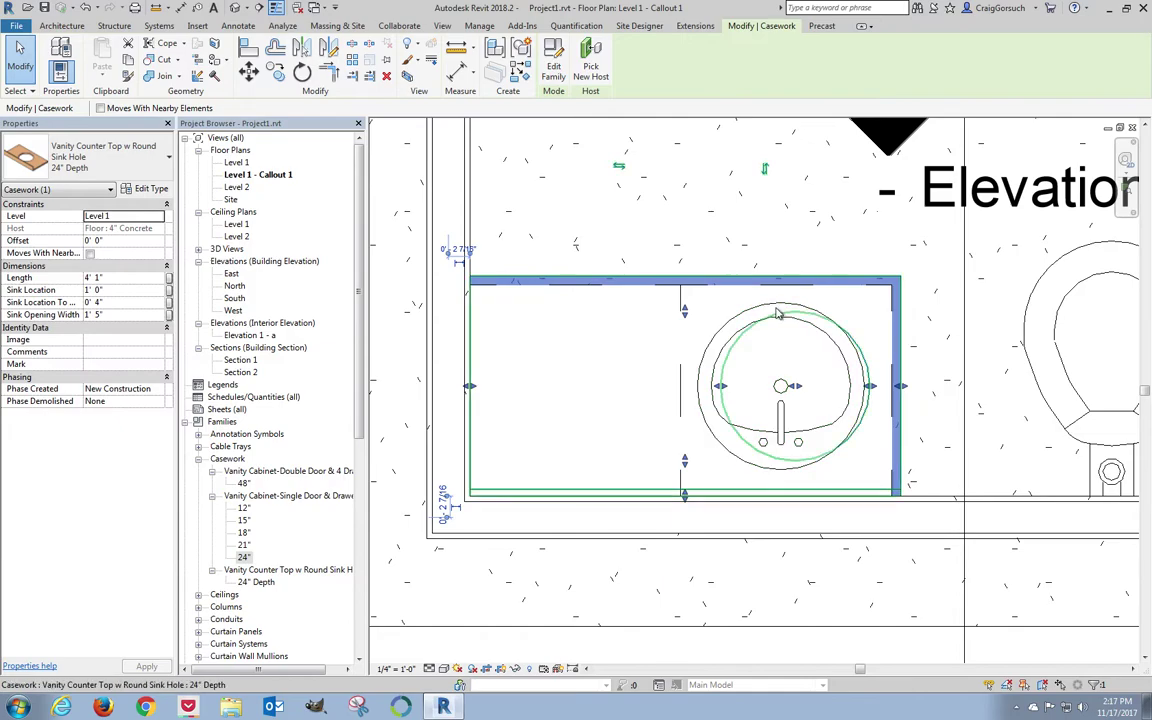
{"action": "left_click_drag", "start_coordinate": [782, 387], "coordinate": [783, 390]}
{"action": "key", "text": "Escape"}
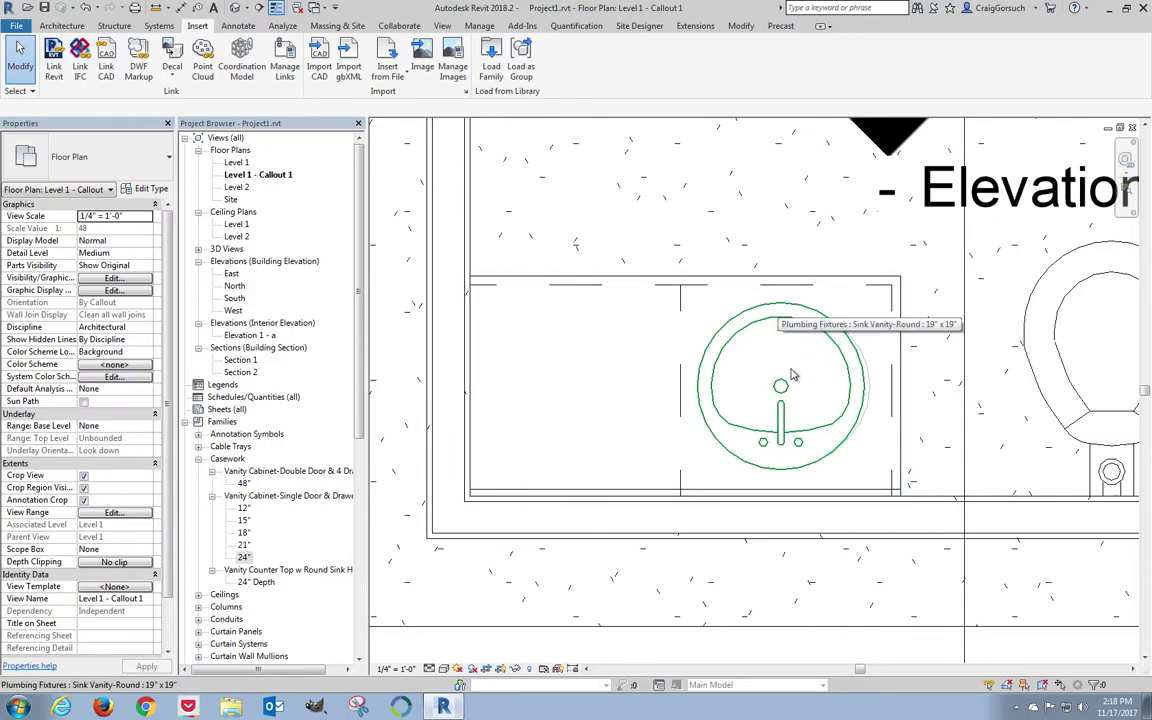
Try to move the round vanity sink slightly sideways to center it over the cabinet nearest the toilet
{"action": "left_click", "coordinate": [818, 384]}
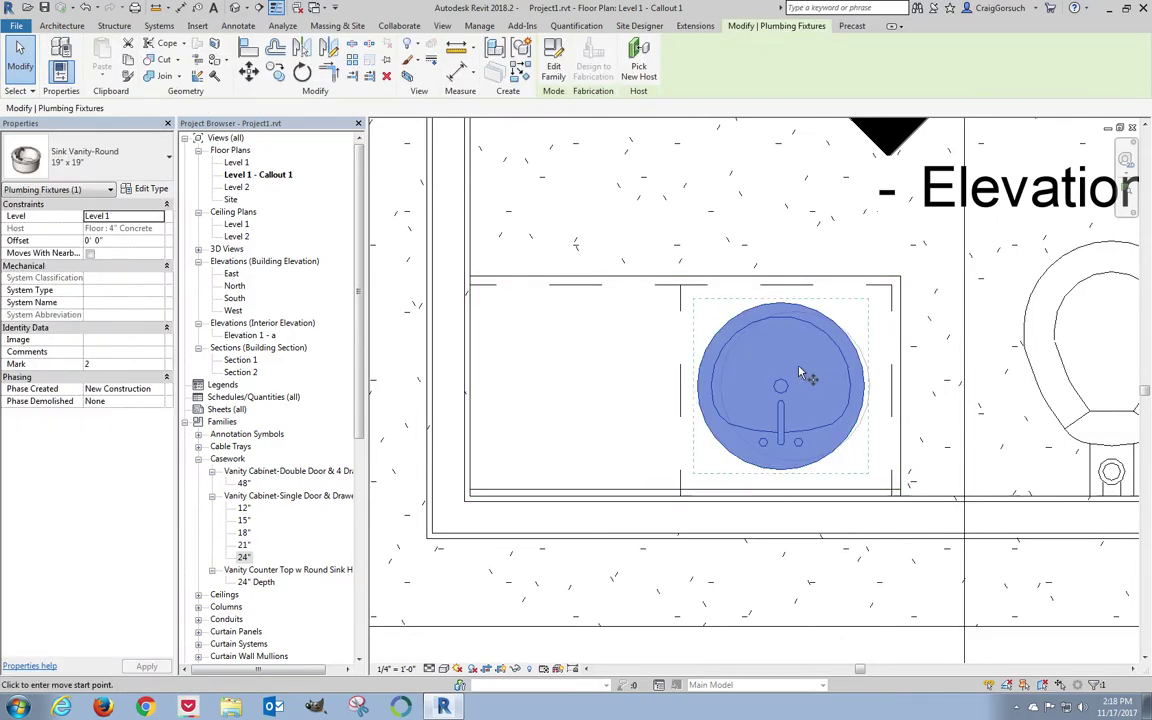
{"action": "key", "text": "m"}
{"action": "key", "text": "v"}
{"action": "left_click", "coordinate": [780, 366]}
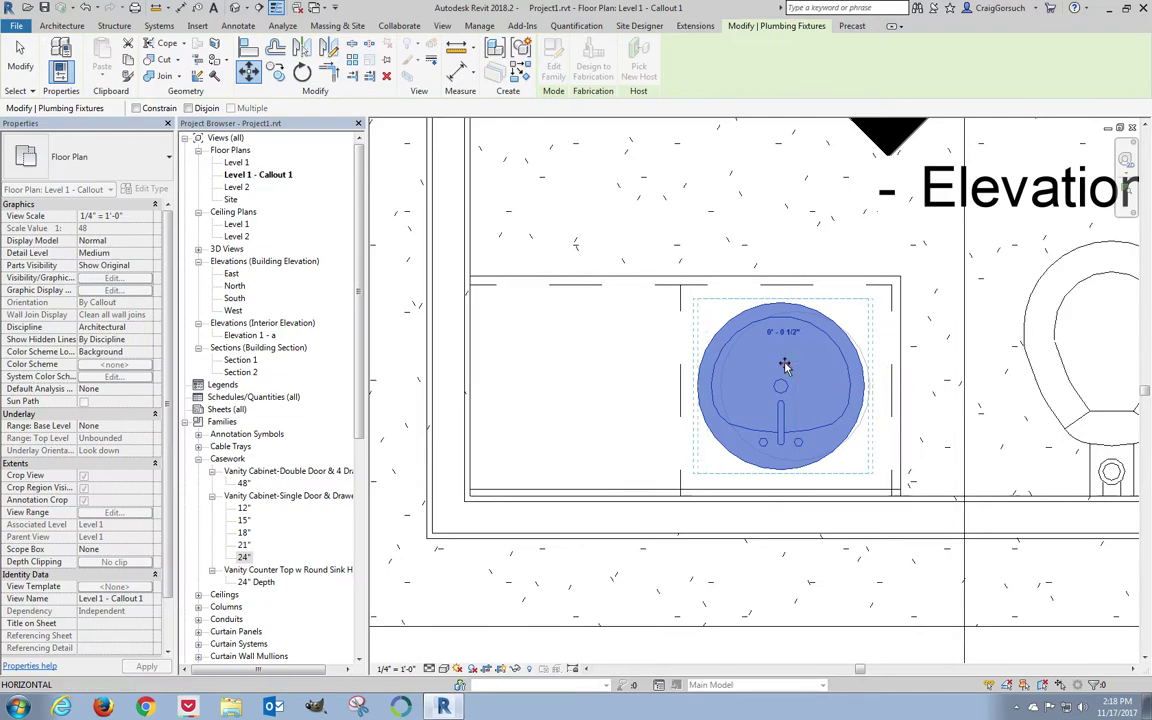
{"action": "left_click", "coordinate": [792, 367]}
{"action": "key", "text": "Escape"}
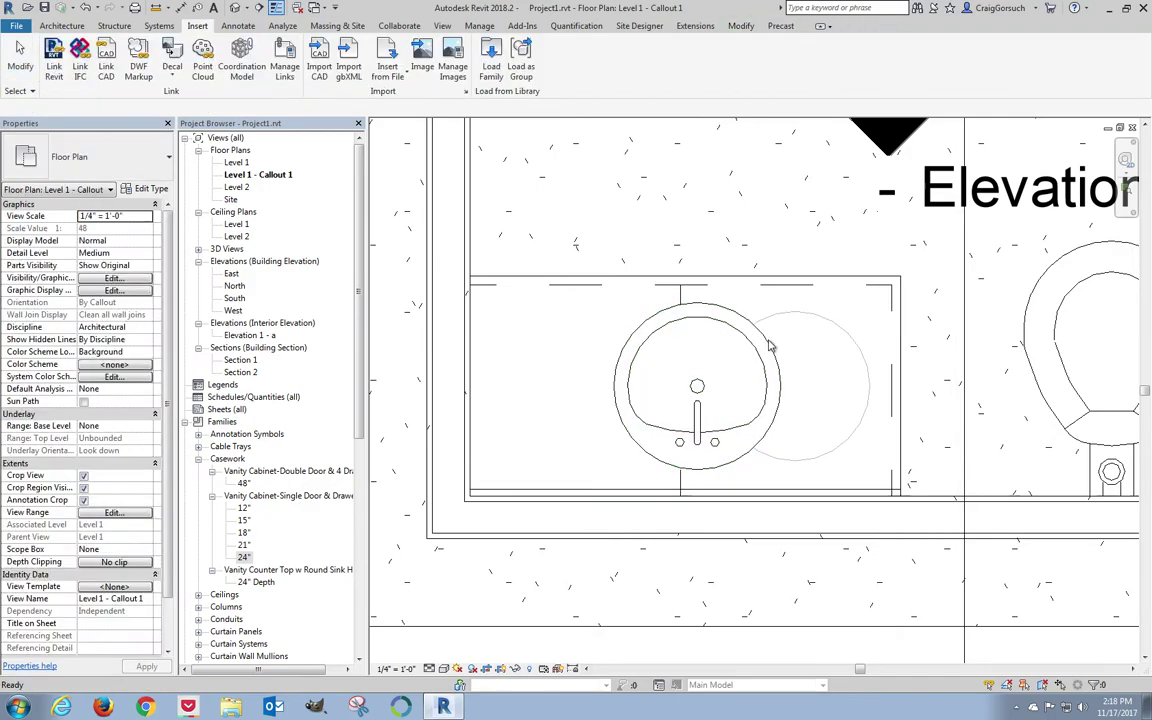
Align the round sink's center with the centerline of the 24" cabinet nearest the toilet
{"action": "key", "text": "a"}
{"action": "key", "text": "l"}
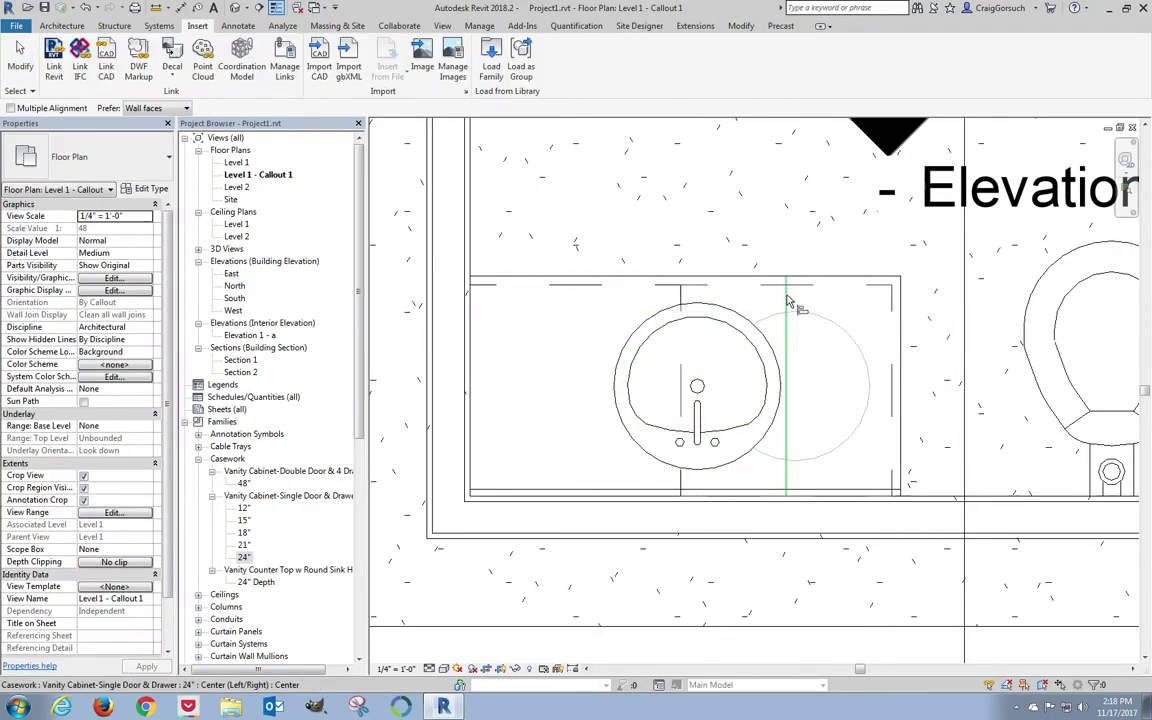
{"action": "left_click", "coordinate": [787, 300]}
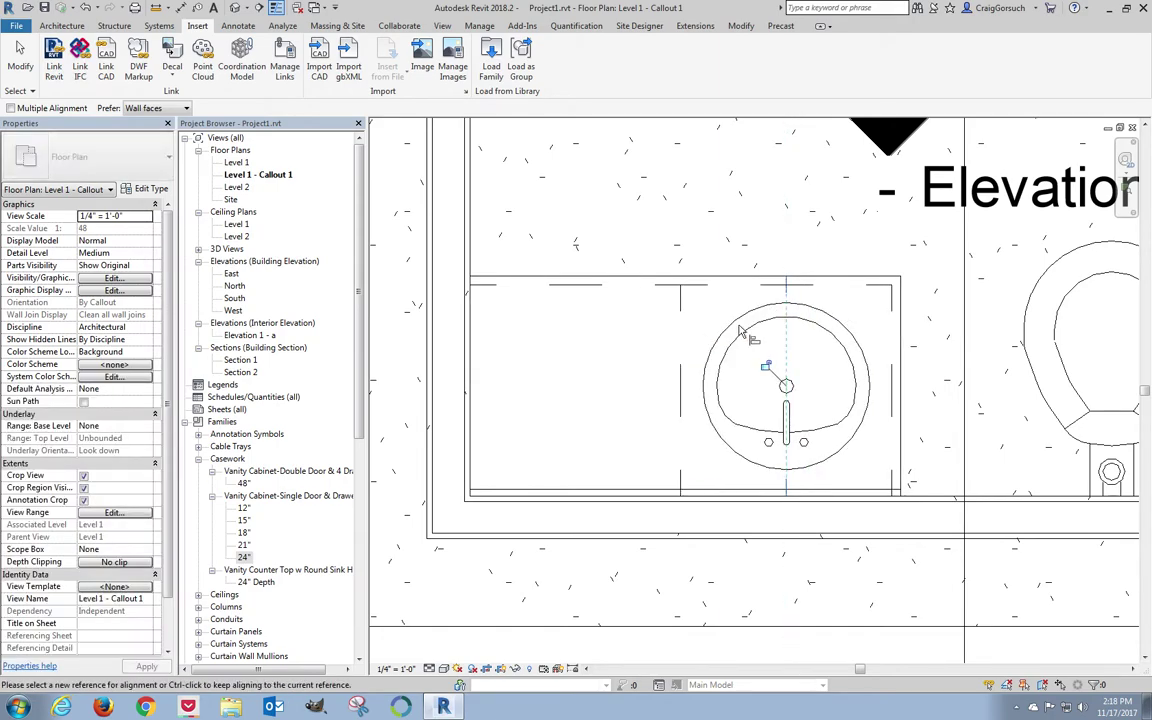
{"action": "left_click", "coordinate": [697, 300]}
{"action": "key", "text": "Escape"}
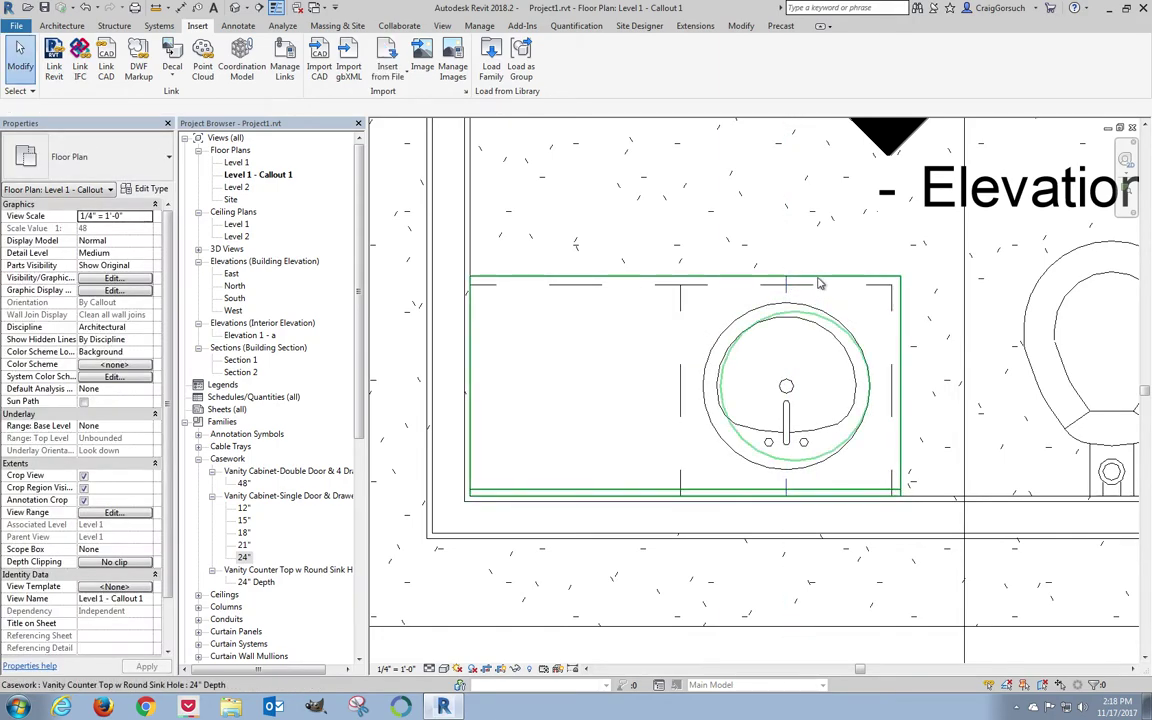
Center the countertop's round hole on the aligned sink, at a Sink Location of about 1' 1"
{"action": "left_click", "coordinate": [818, 295]}
{"action": "left_click_drag", "start_coordinate": [784, 387], "coordinate": [785, 386]}
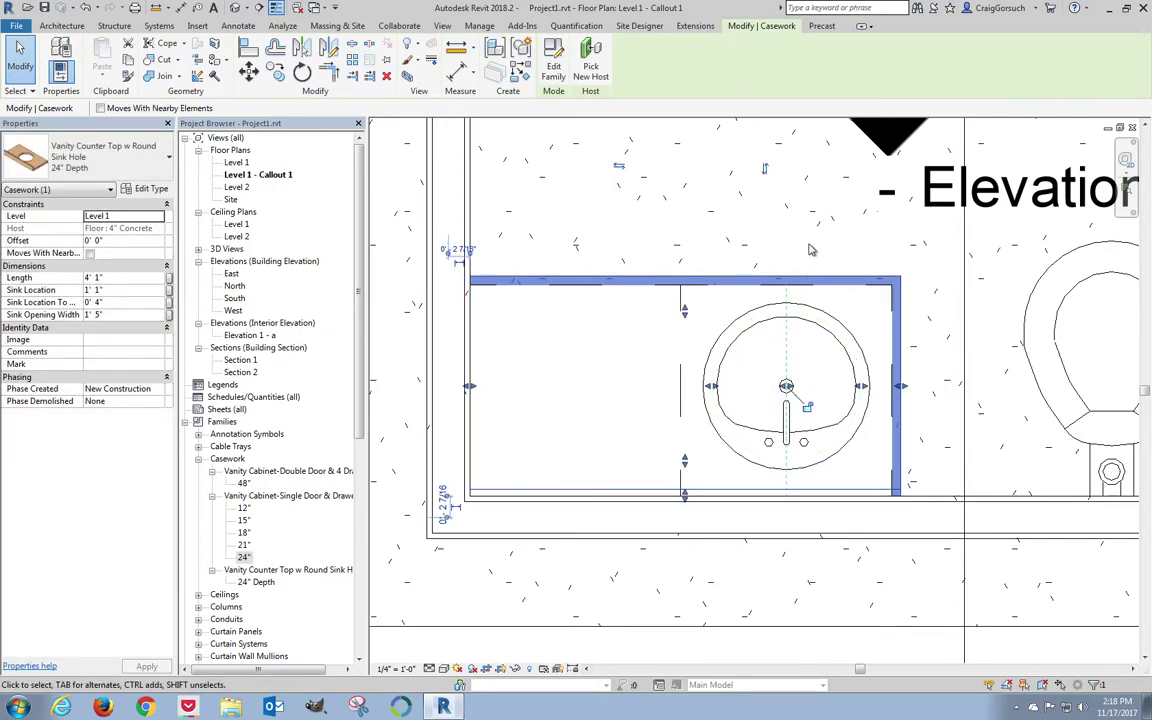
{"action": "key", "text": "Escape"}
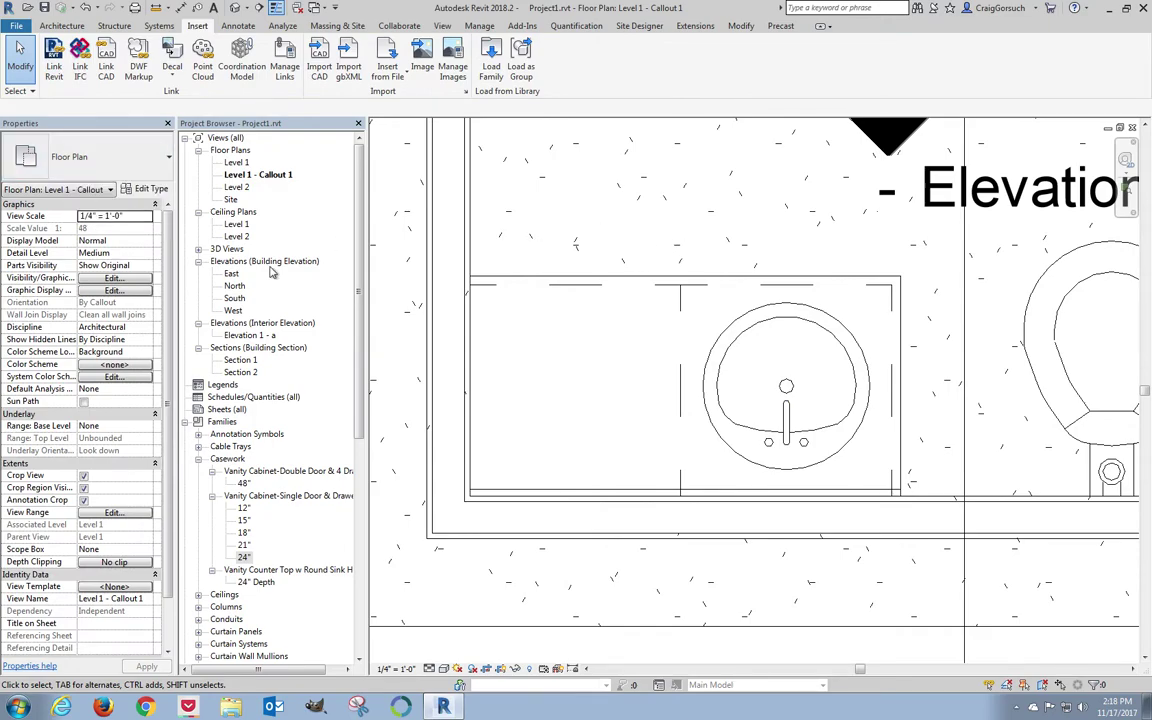
Open the interior elevation Elevation 1 - a and inspect the two vanity cabinets up close
{"action": "double_click", "coordinate": [260, 335]}
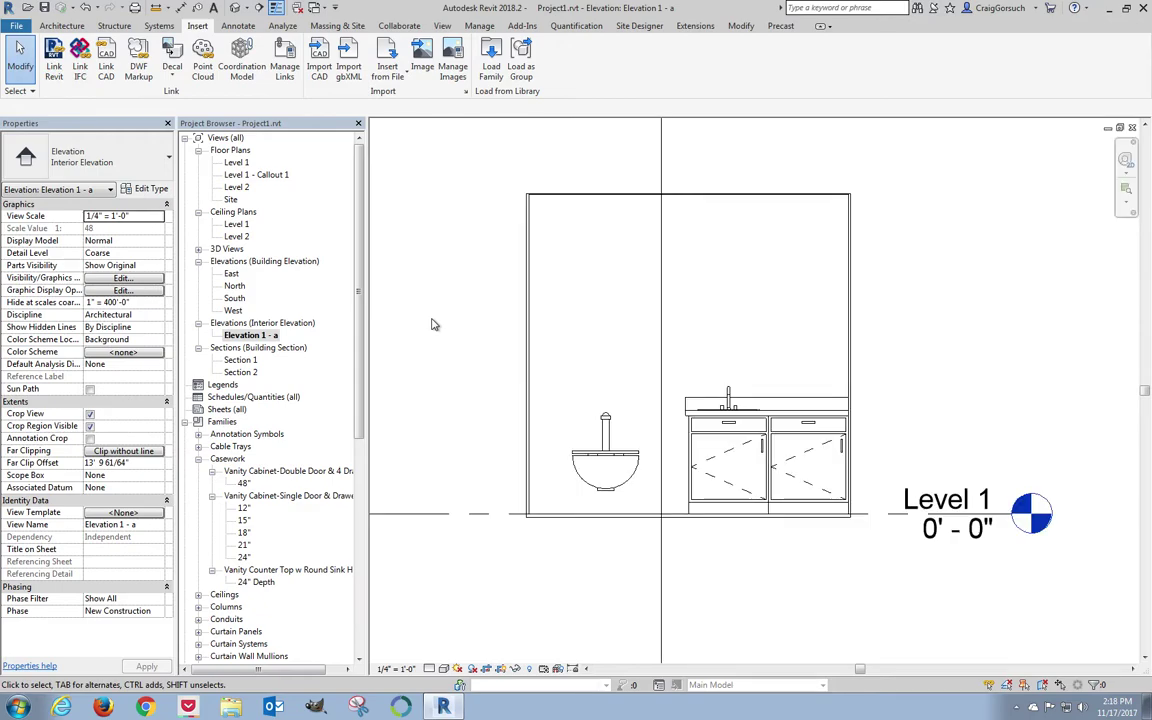
{"action": "scroll", "coordinate": [838, 543], "scroll_direction": "up", "scroll_amount": 6}
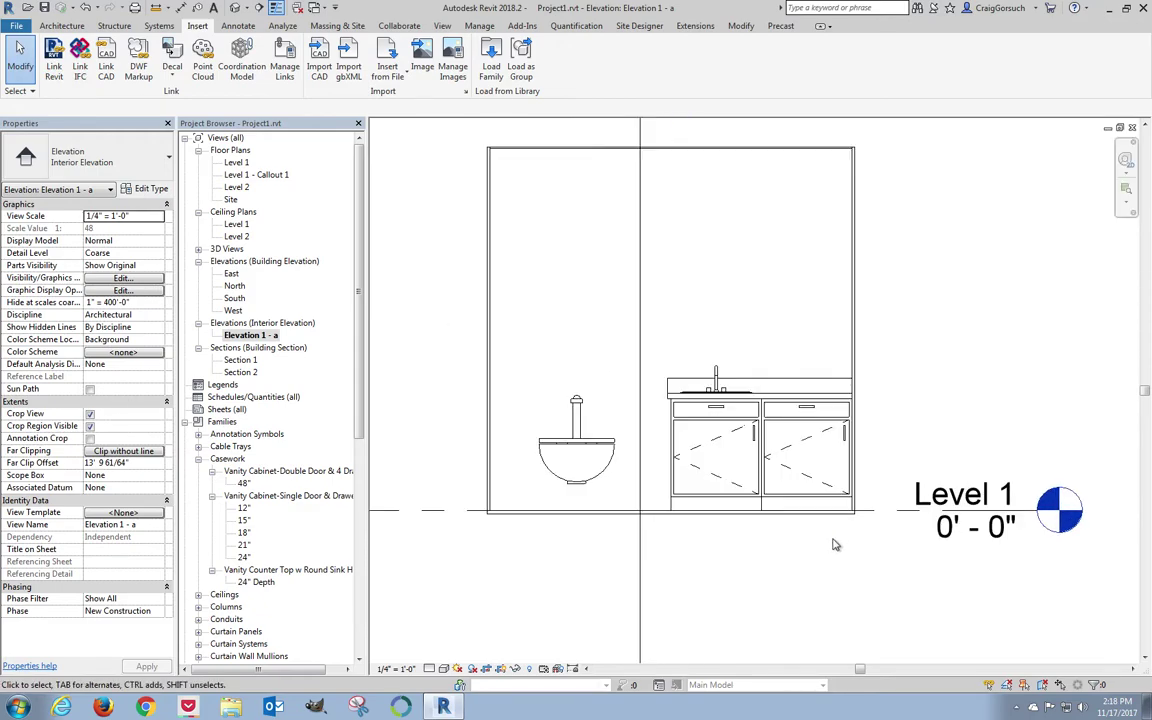
{"action": "left_click", "coordinate": [830, 404]}
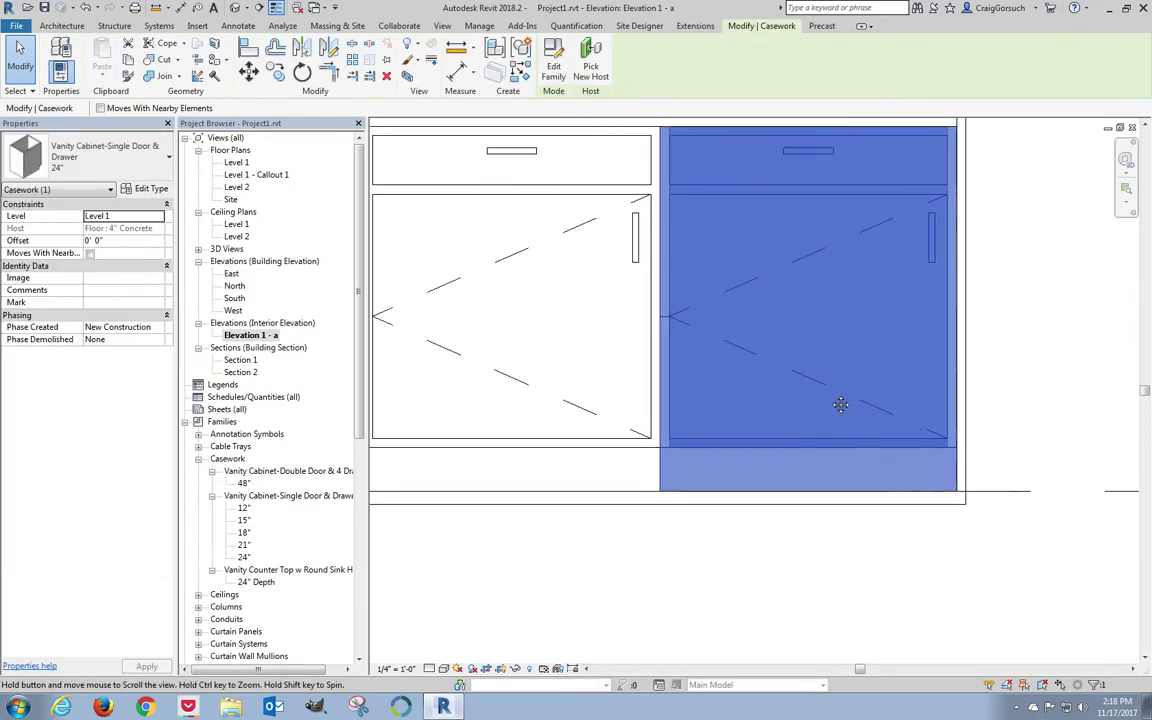
{"action": "scroll", "coordinate": [822, 404], "scroll_direction": "down", "scroll_amount": 3}
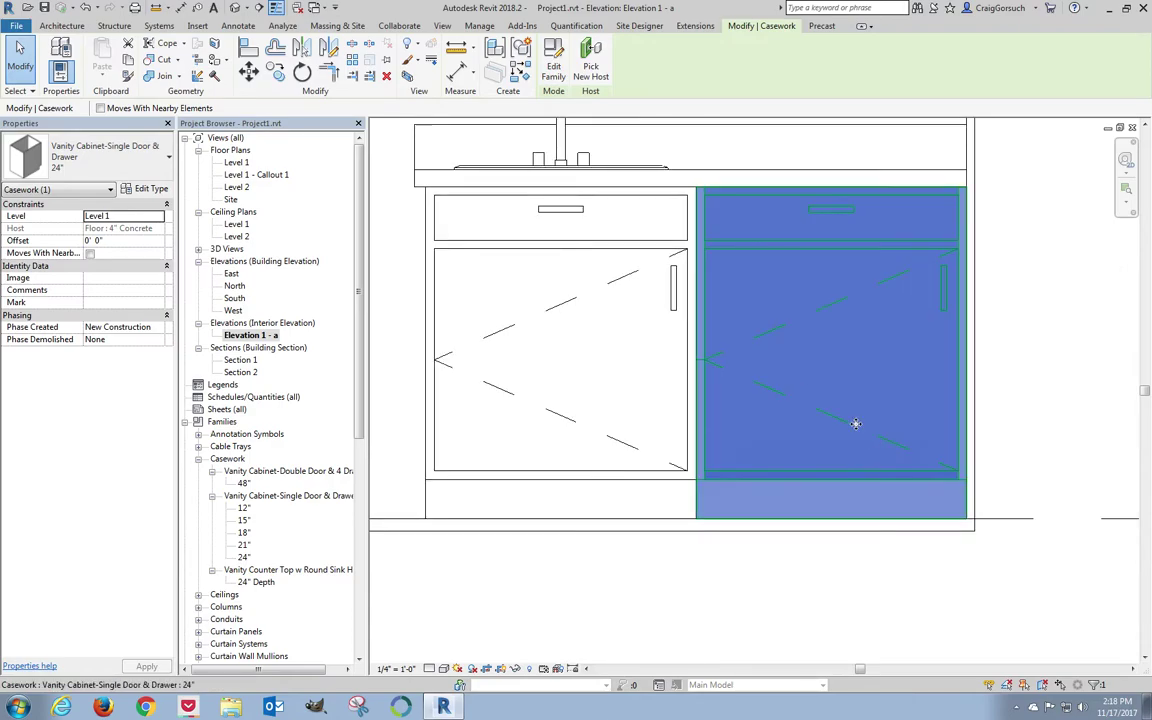
{"action": "left_click", "coordinate": [815, 580]}
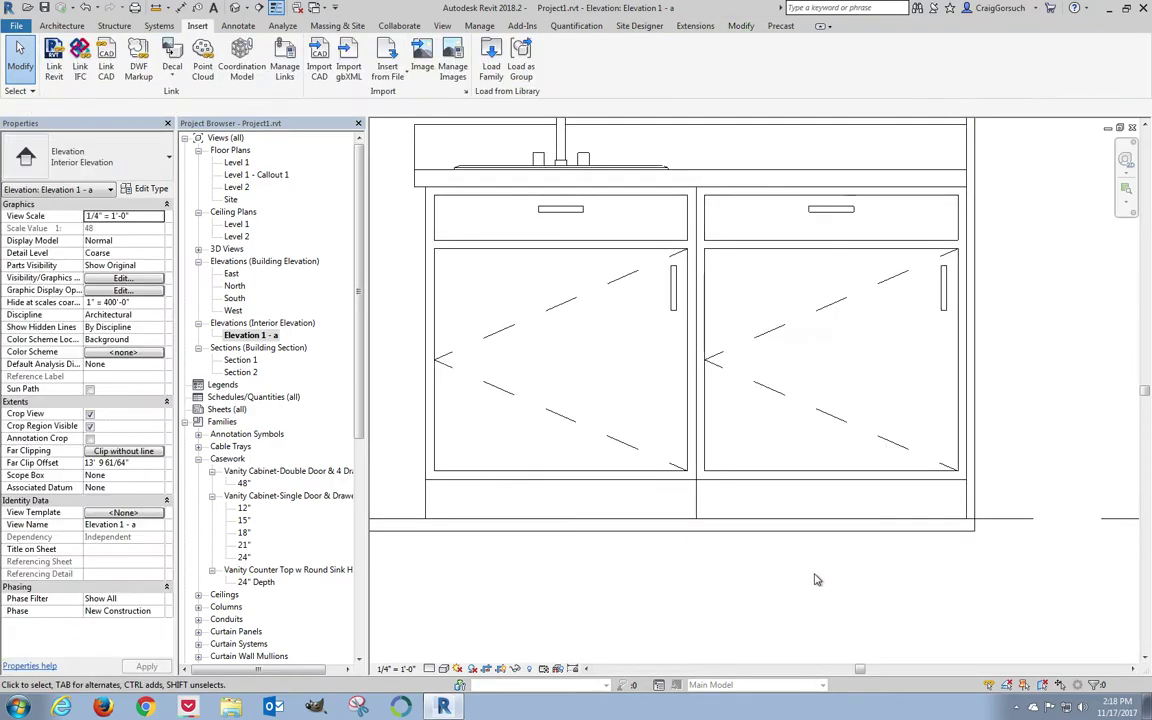
Mirror the cabinet next to the wall about its own centerline without copying, so its door swings the opposite way
{"action": "left_click", "coordinate": [851, 417]}
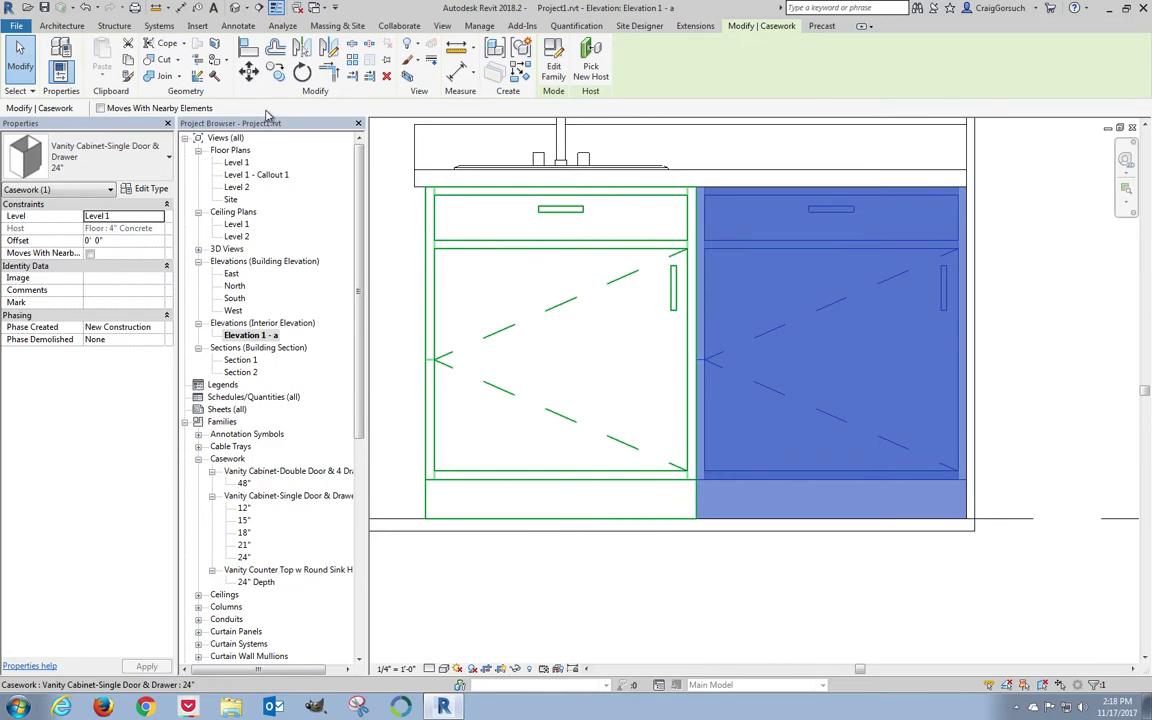
{"action": "left_click", "coordinate": [302, 48]}
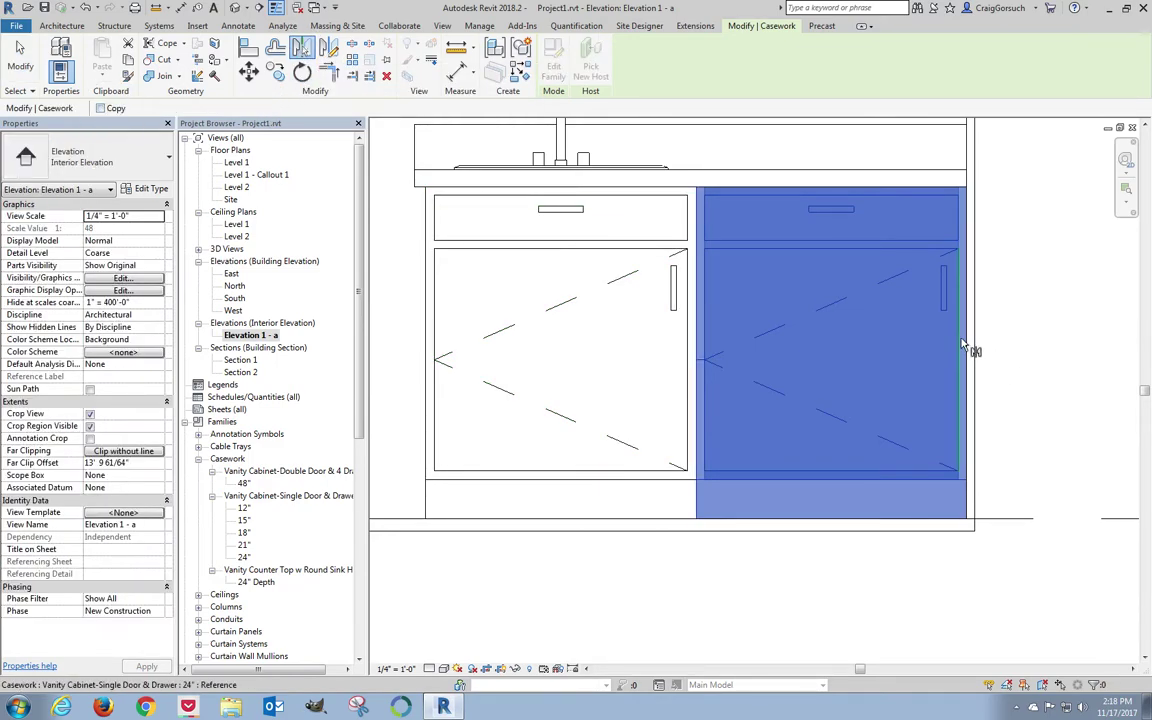
{"action": "left_click", "coordinate": [833, 344]}
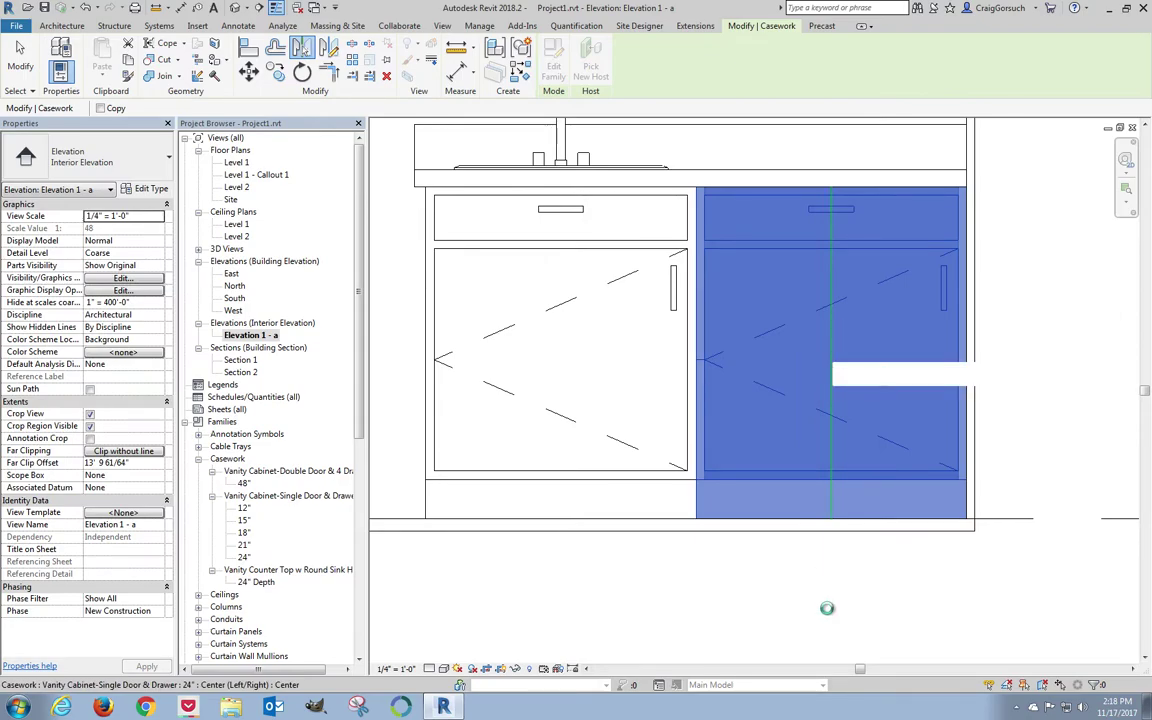
{"action": "key", "text": "Escape"}
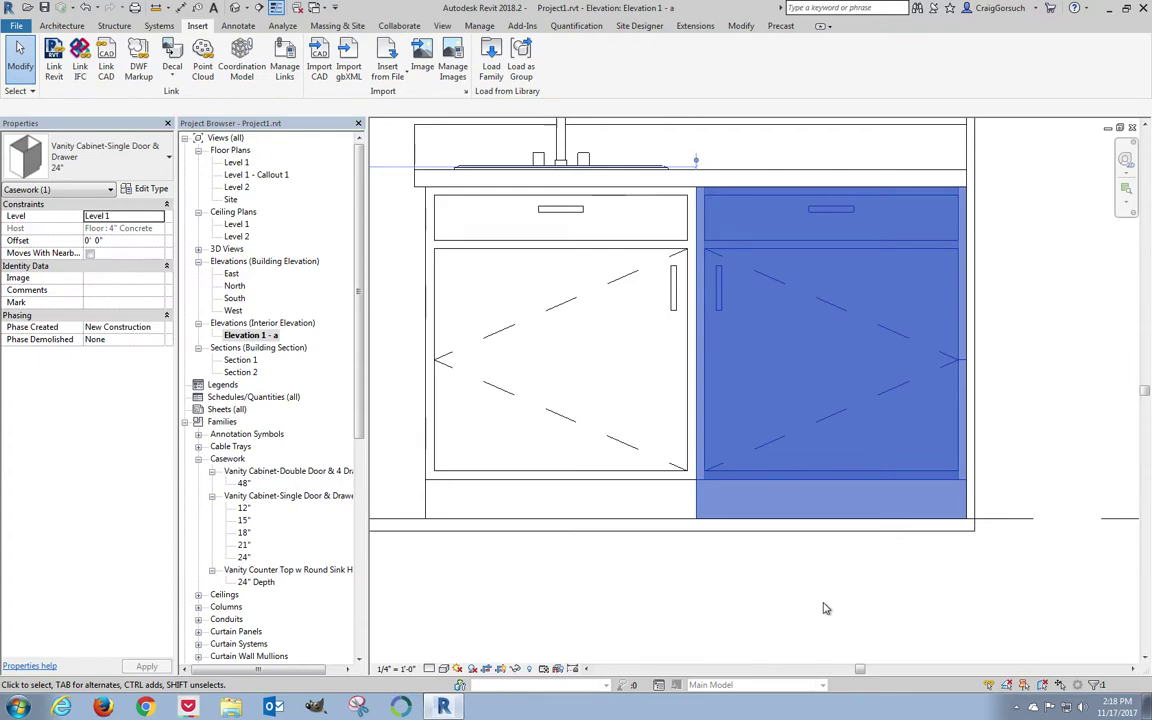
{"action": "left_click", "coordinate": [850, 610]}
{"action": "scroll", "coordinate": [850, 610], "scroll_direction": "down", "scroll_amount": 4}
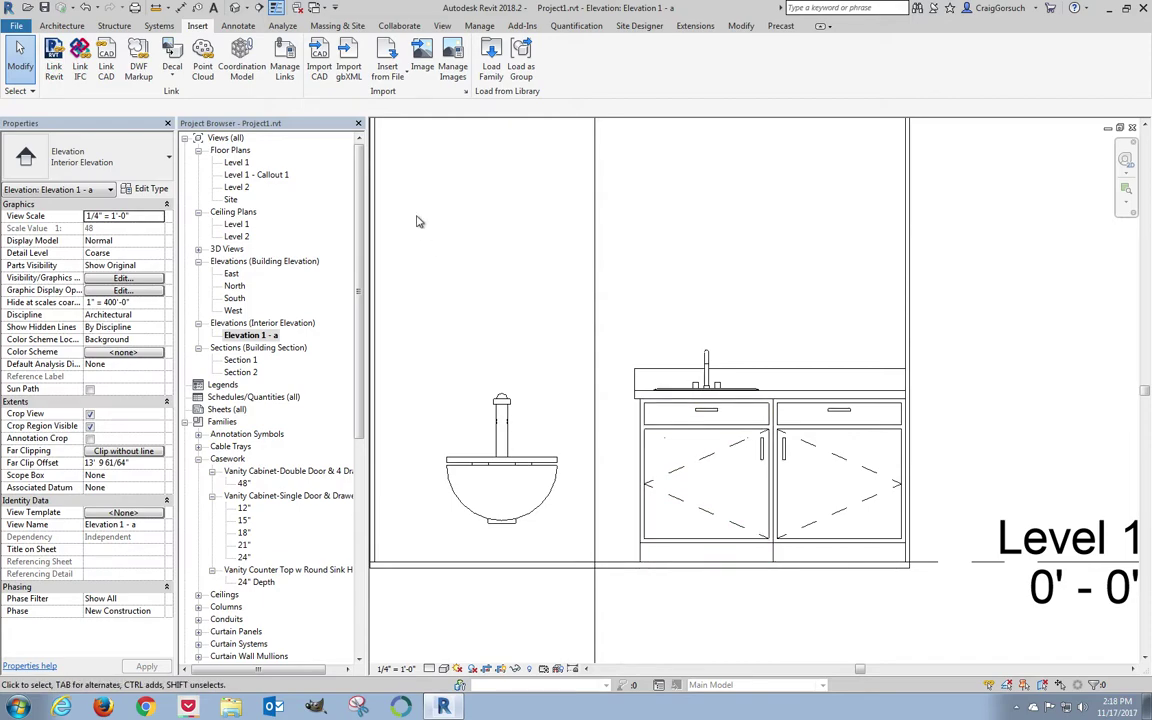
{"action": "left_click", "coordinate": [68, 28]}
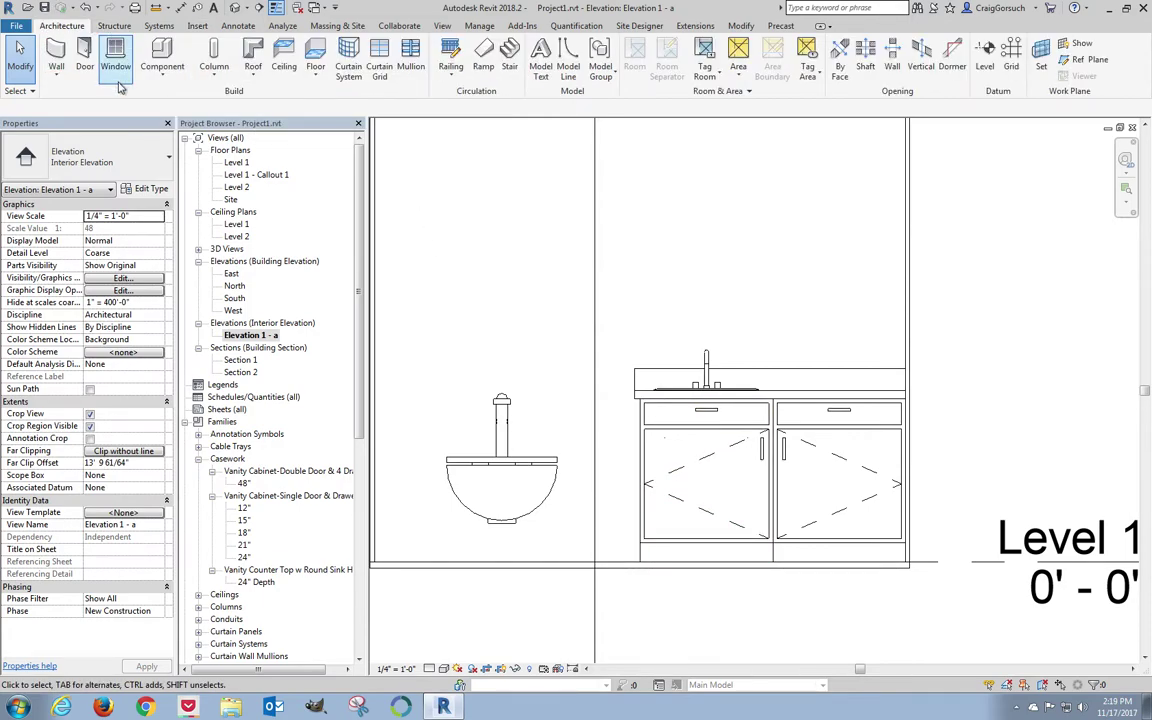
{"action": "left_click", "coordinate": [237, 26]}
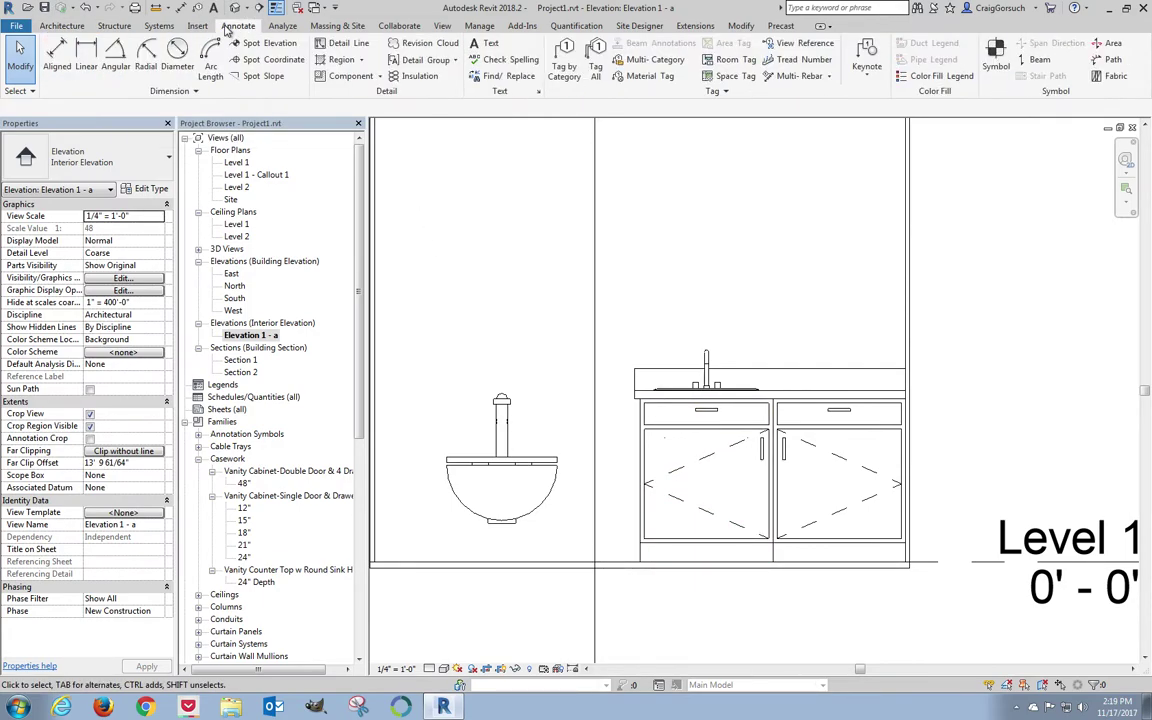
{"action": "left_click", "coordinate": [57, 68]}
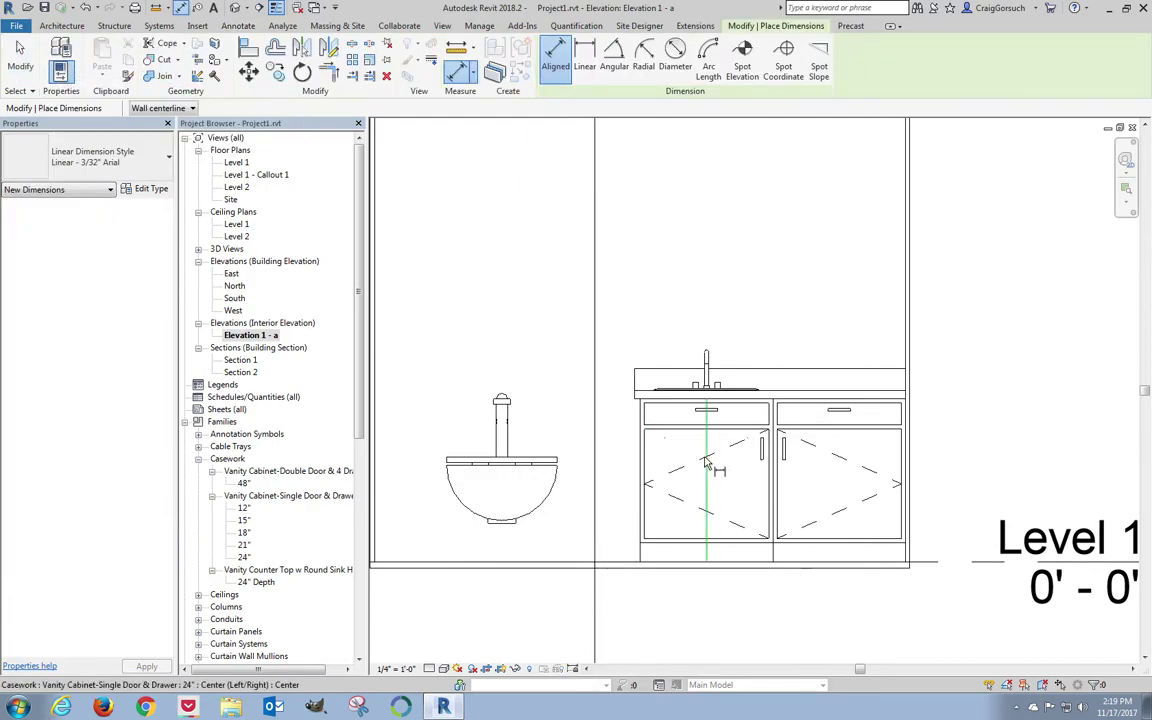
{"action": "scroll", "coordinate": [818, 579], "scroll_direction": "up", "scroll_amount": 3}
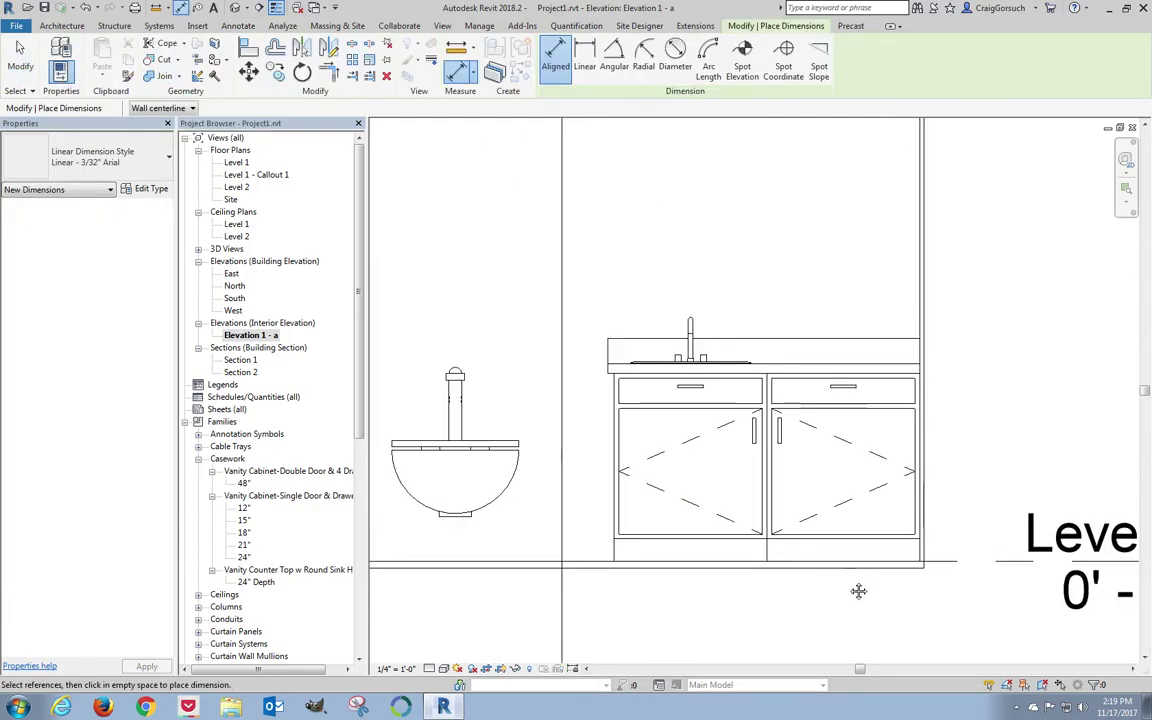
{"action": "middle_click_drag", "start_coordinate": [858, 591], "coordinate": [874, 509]}
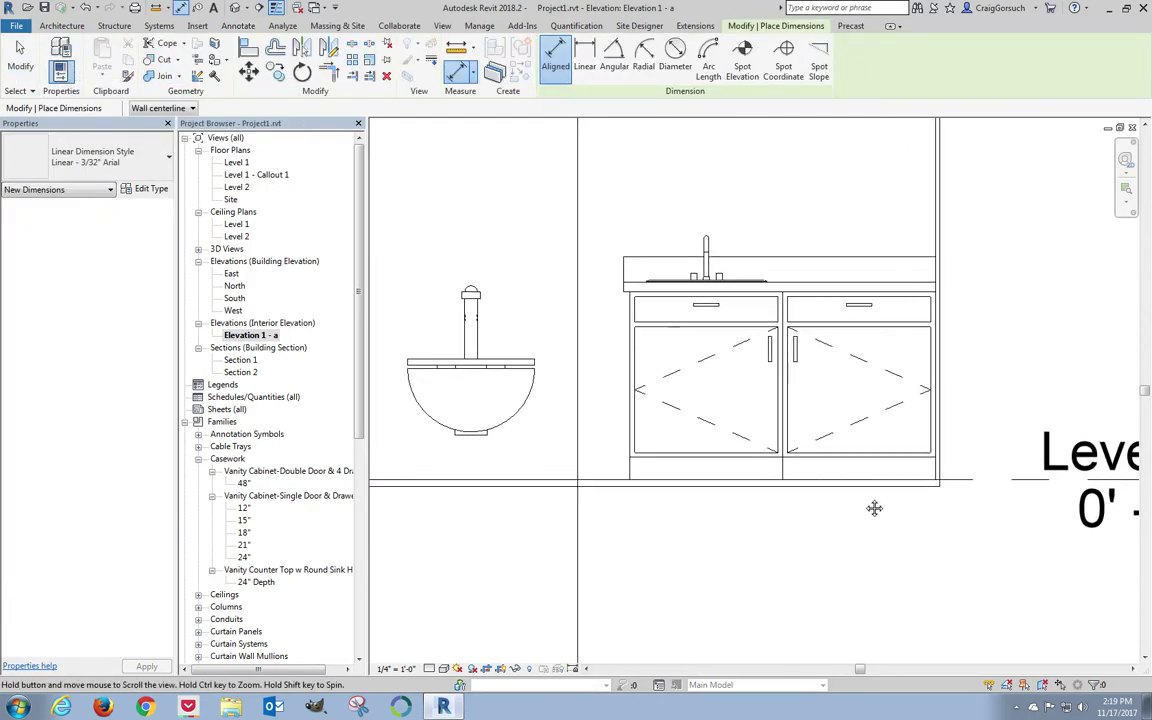
{"action": "left_click", "coordinate": [938, 475]}
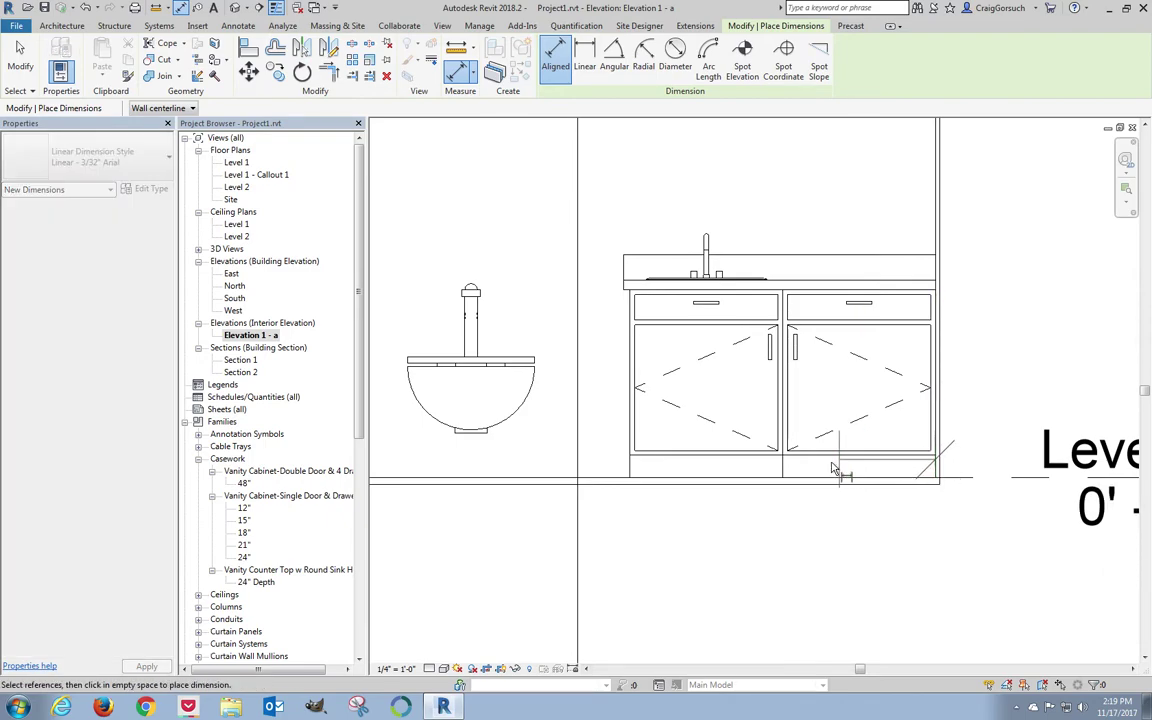
{"action": "left_click", "coordinate": [790, 470]}
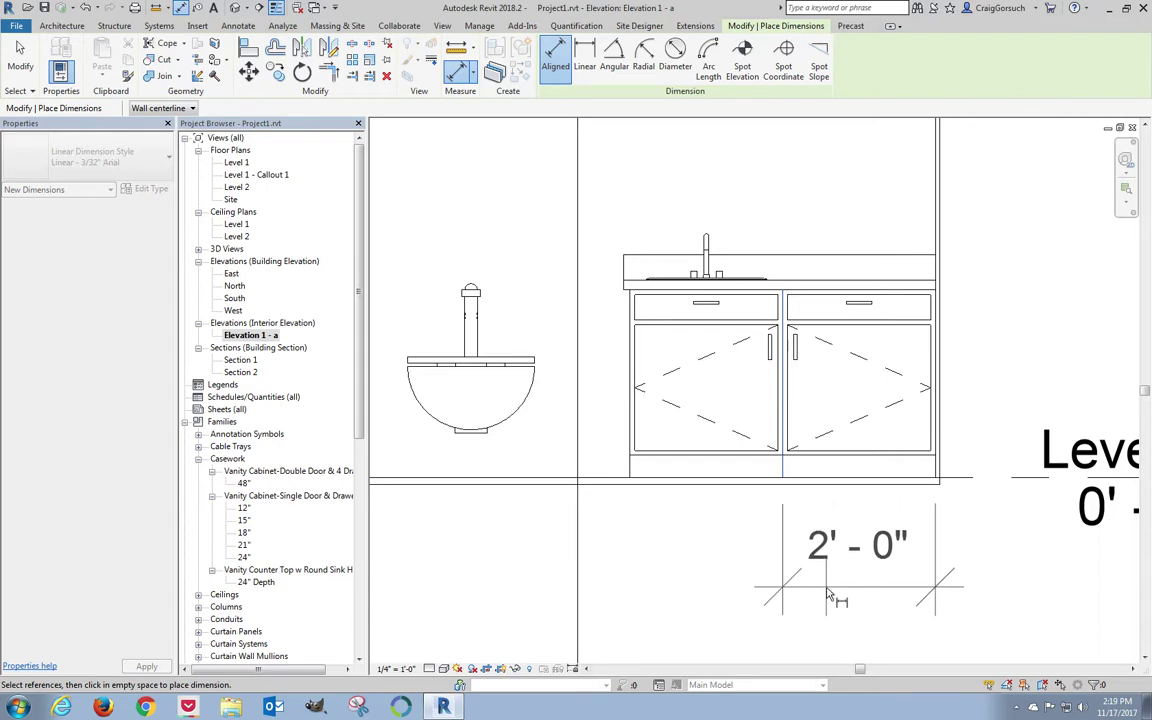
{"action": "left_click", "coordinate": [848, 610]}
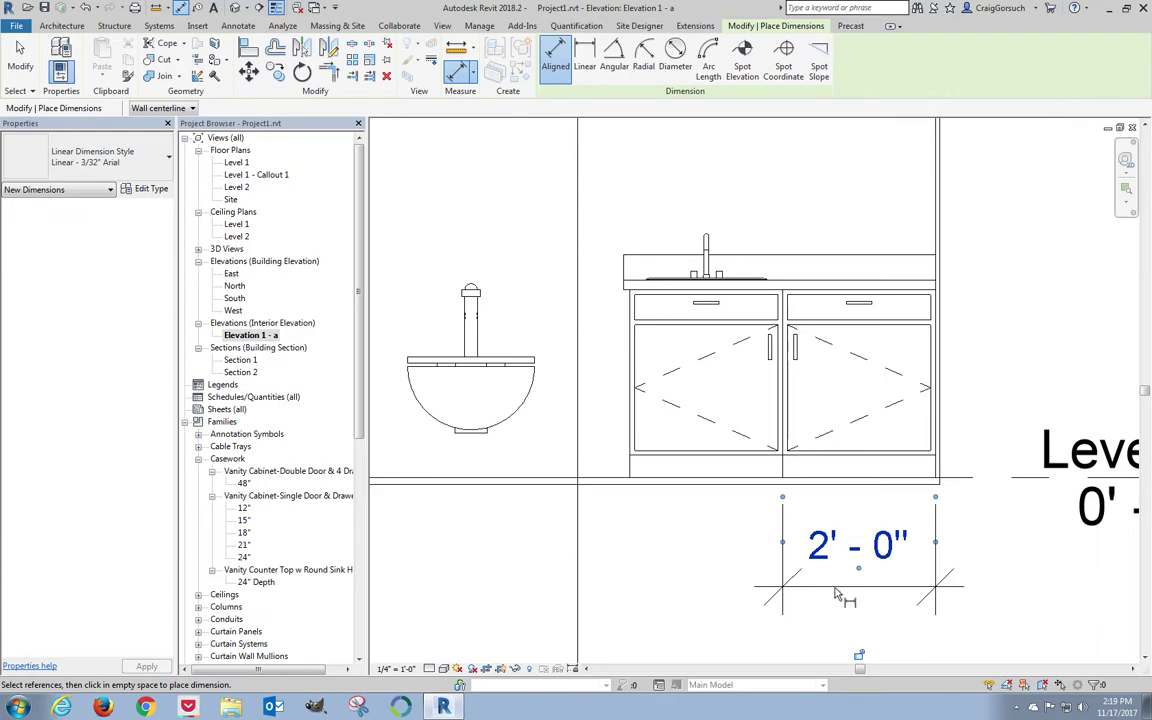
{"action": "key", "text": "Escape"}
{"action": "left_click", "coordinate": [840, 588]}
{"action": "key", "text": "Delete"}
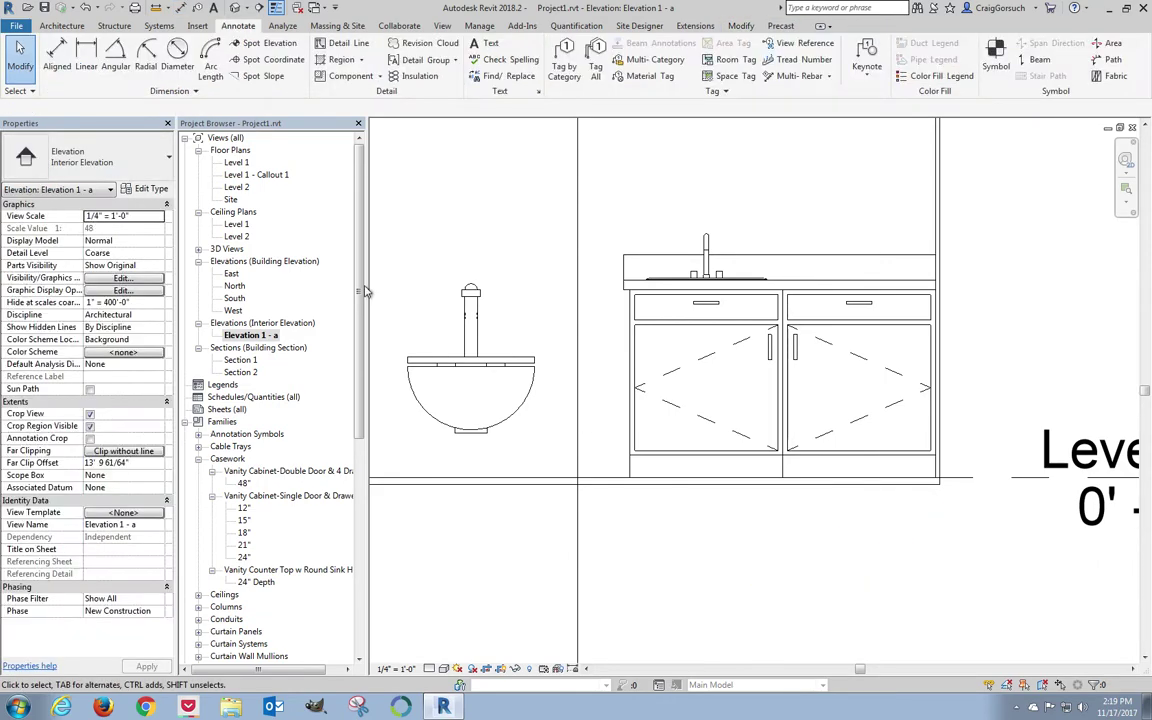
Place one continuous aligned dimension string below the floor line across the widths of both vanity cabinets
{"action": "left_click", "coordinate": [57, 57]}
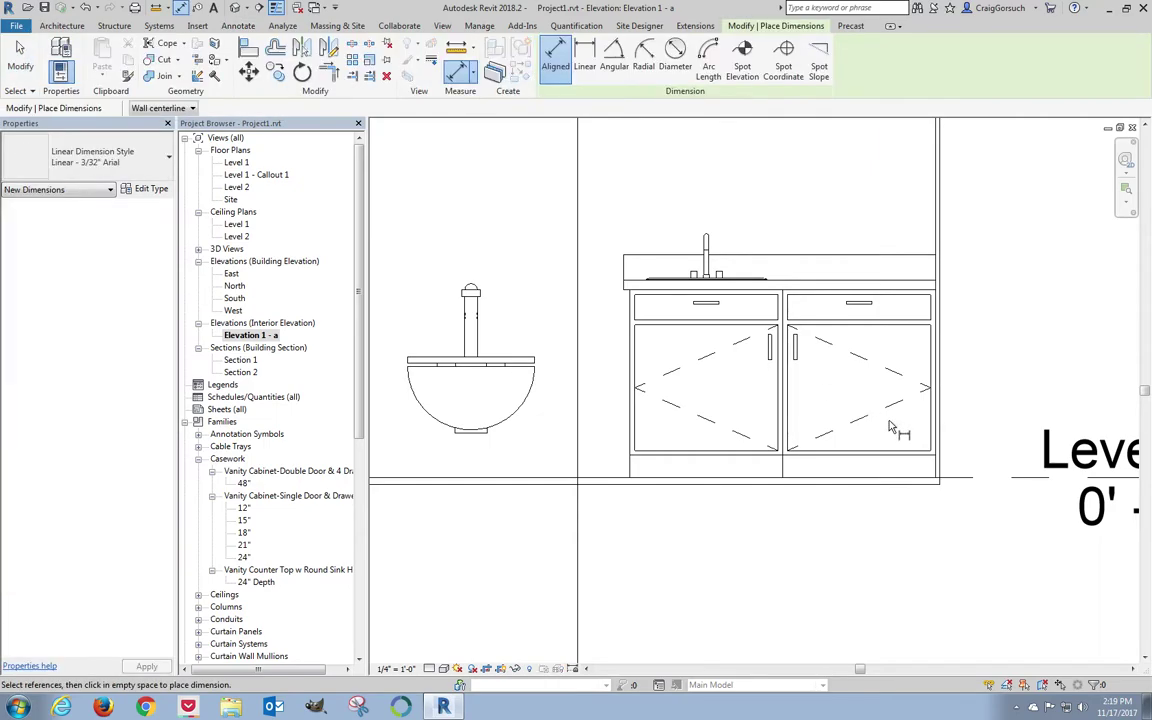
{"action": "left_click", "coordinate": [938, 465]}
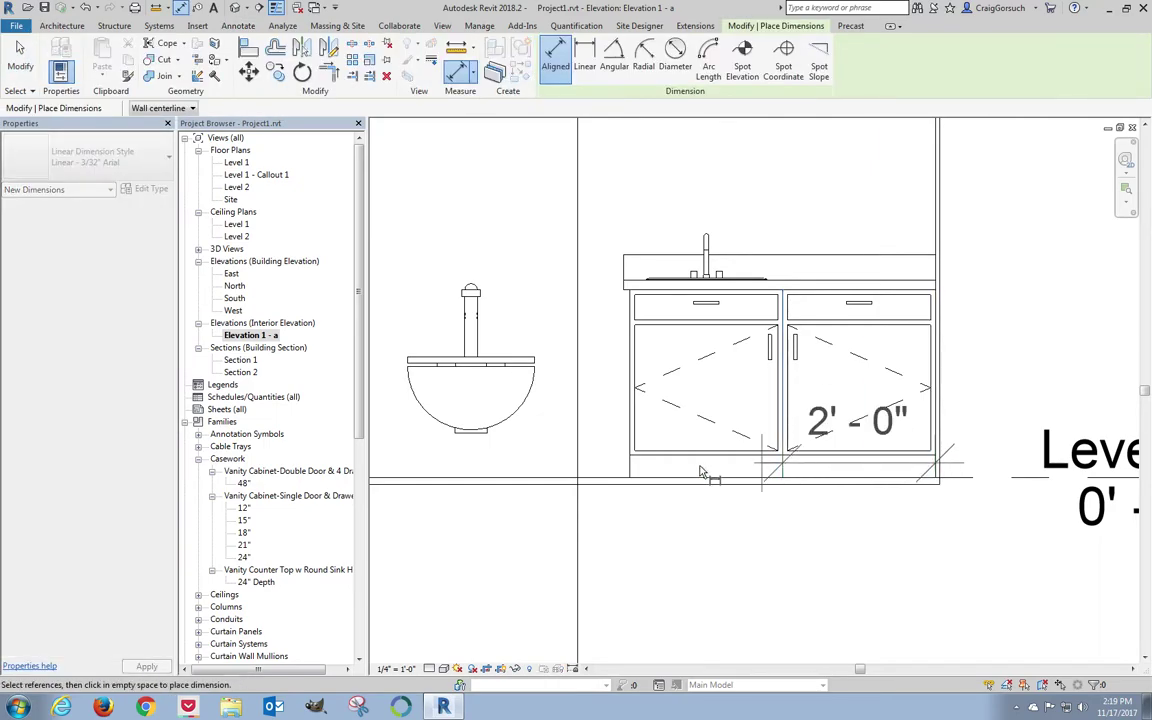
{"action": "left_click", "coordinate": [633, 470]}
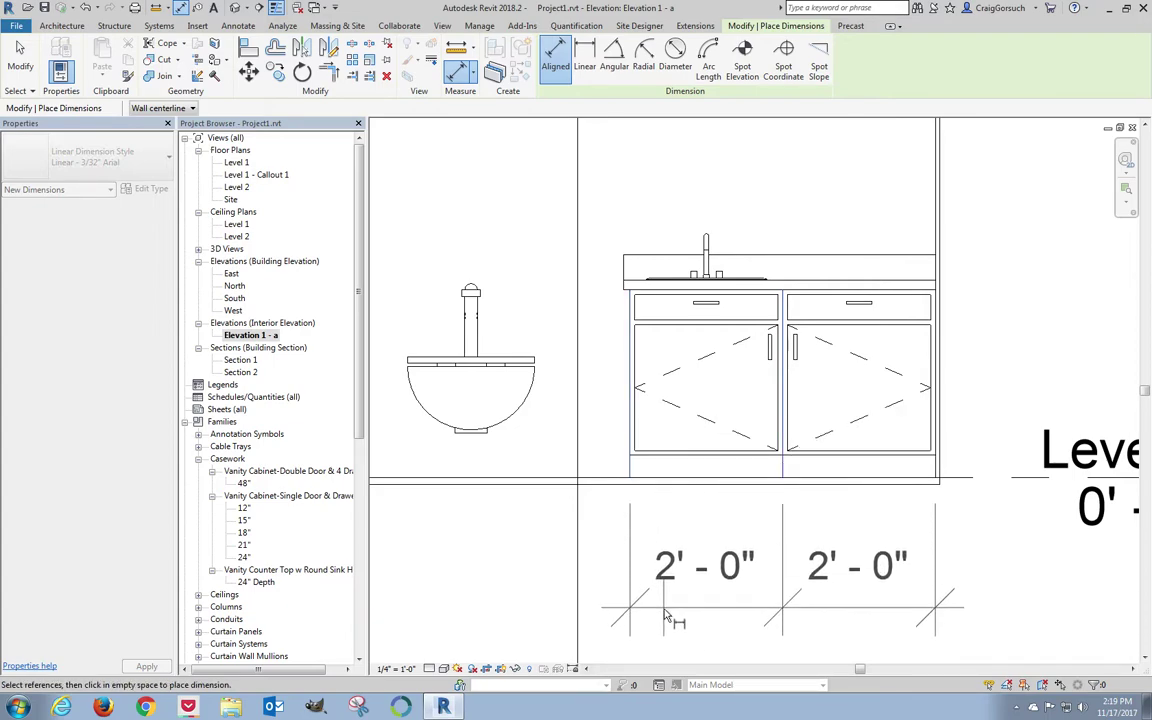
{"action": "left_click", "coordinate": [672, 622]}
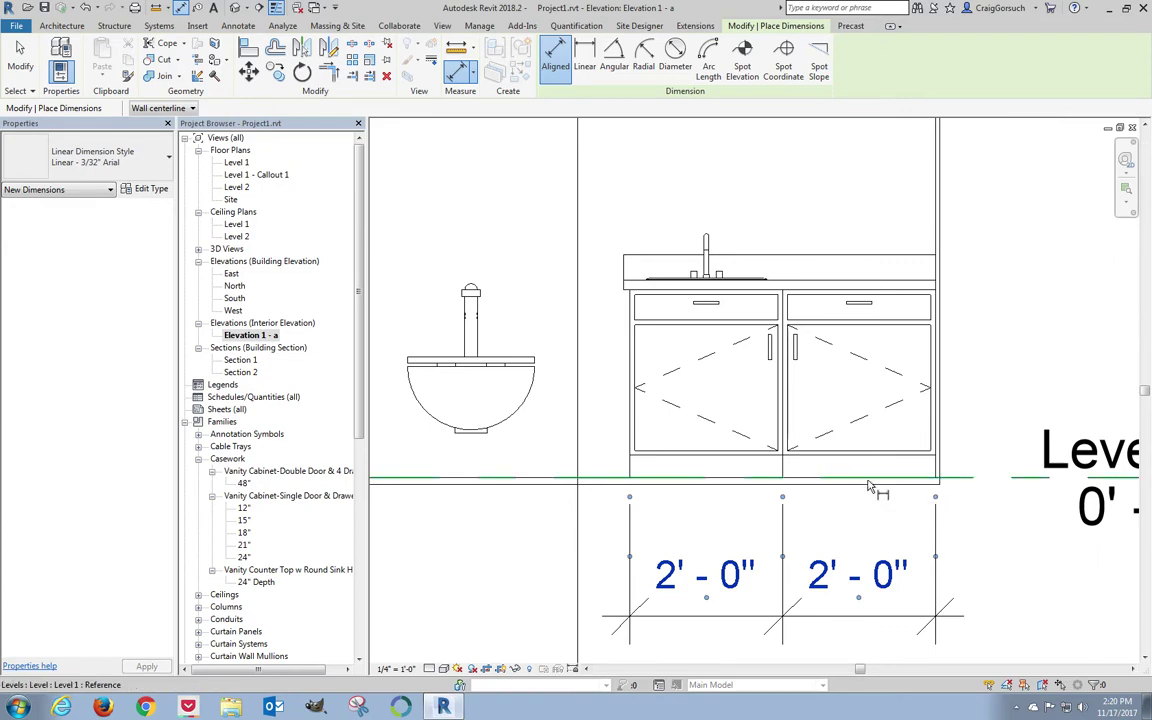
Add an aligned dimension from Level 1 to the top of the countertop, placed outside the wall beside the cabinets
{"action": "middle_click_drag", "start_coordinate": [868, 487], "coordinate": [714, 481]}
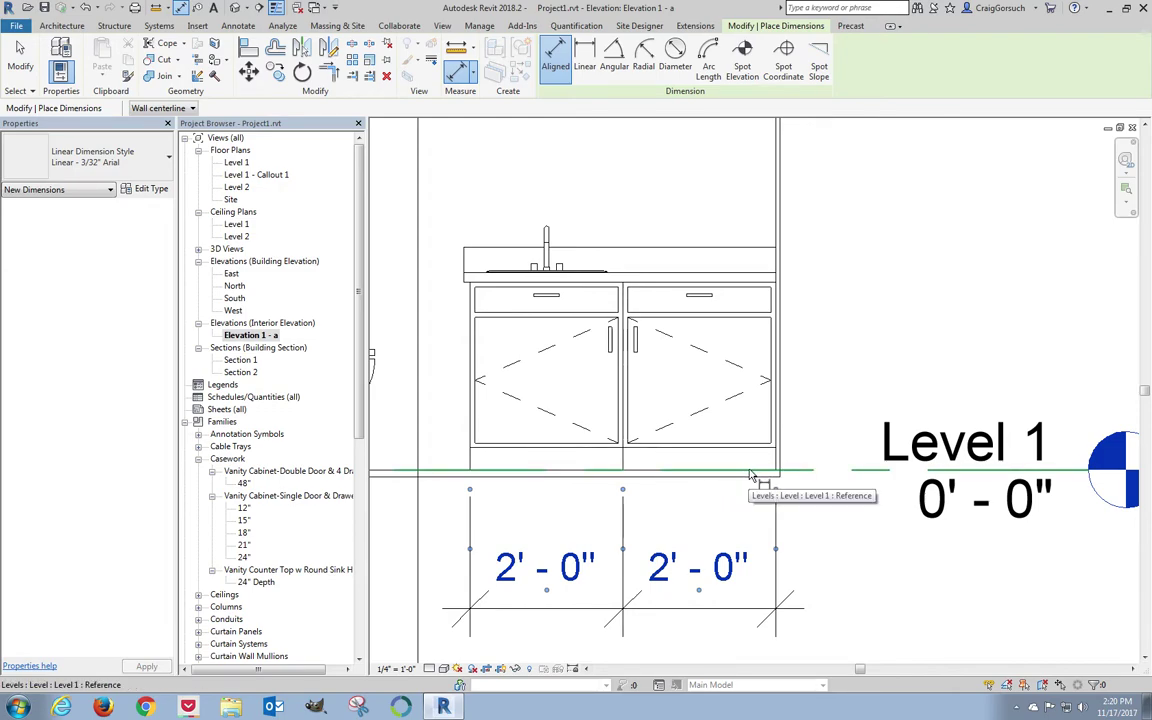
{"action": "left_click", "coordinate": [752, 474]}
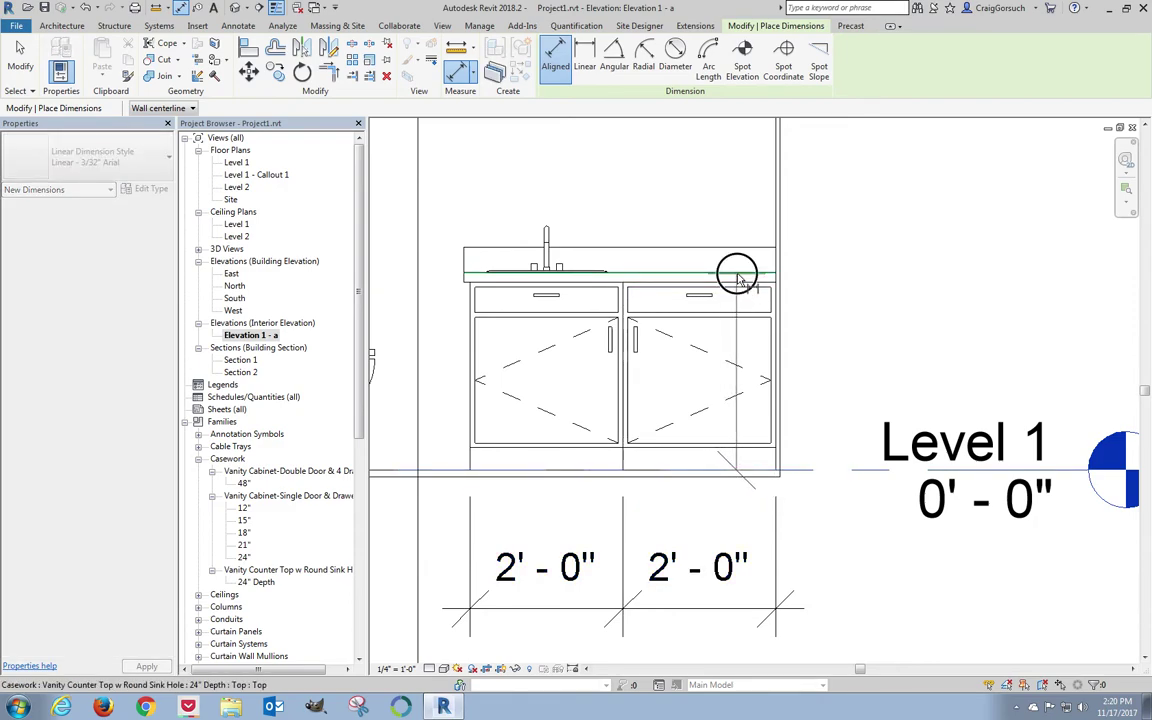
{"action": "left_click", "coordinate": [740, 272]}
{"action": "left_click", "coordinate": [848, 283]}
{"action": "left_click", "coordinate": [990, 285]}
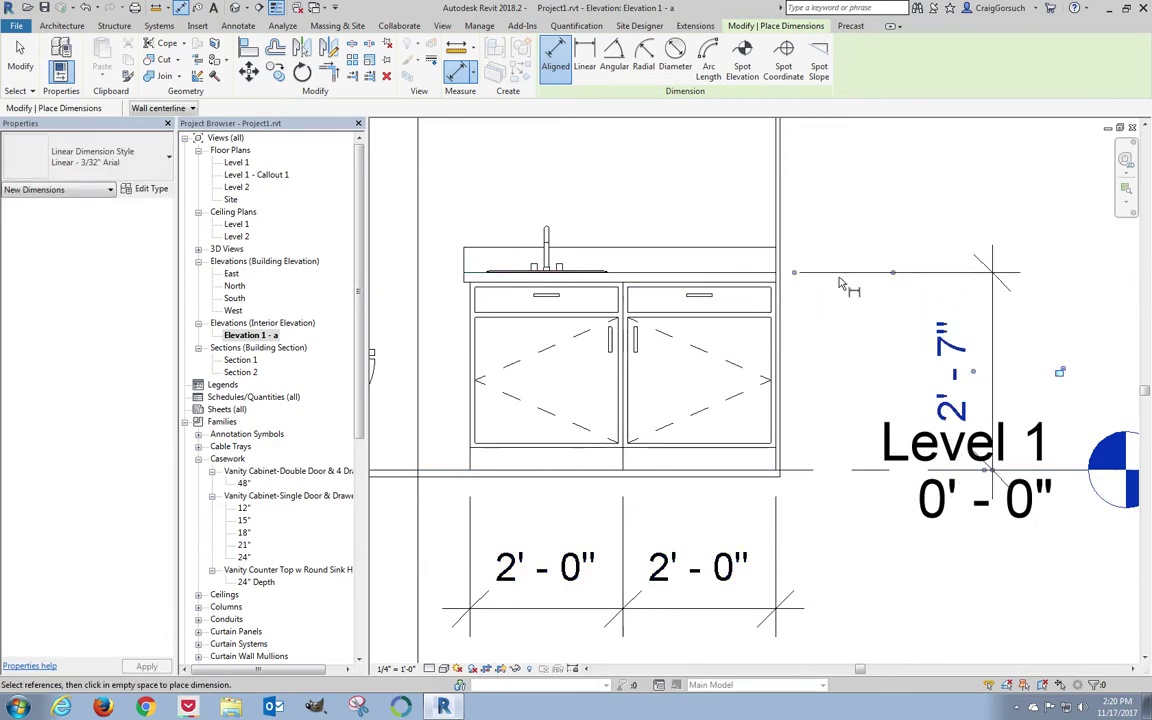
Add an inner vertical dimension string from Level 1 through the toe kick and cabinet top to the countertop surface
{"action": "left_click", "coordinate": [748, 471]}
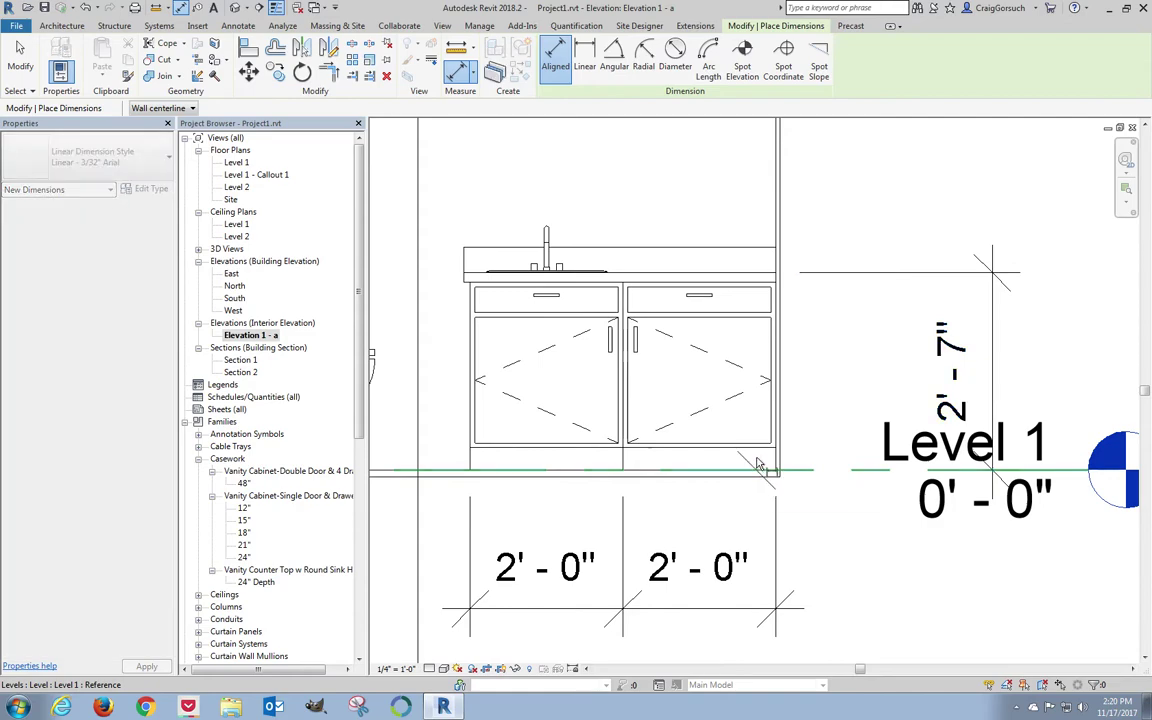
{"action": "left_click", "coordinate": [745, 285]}
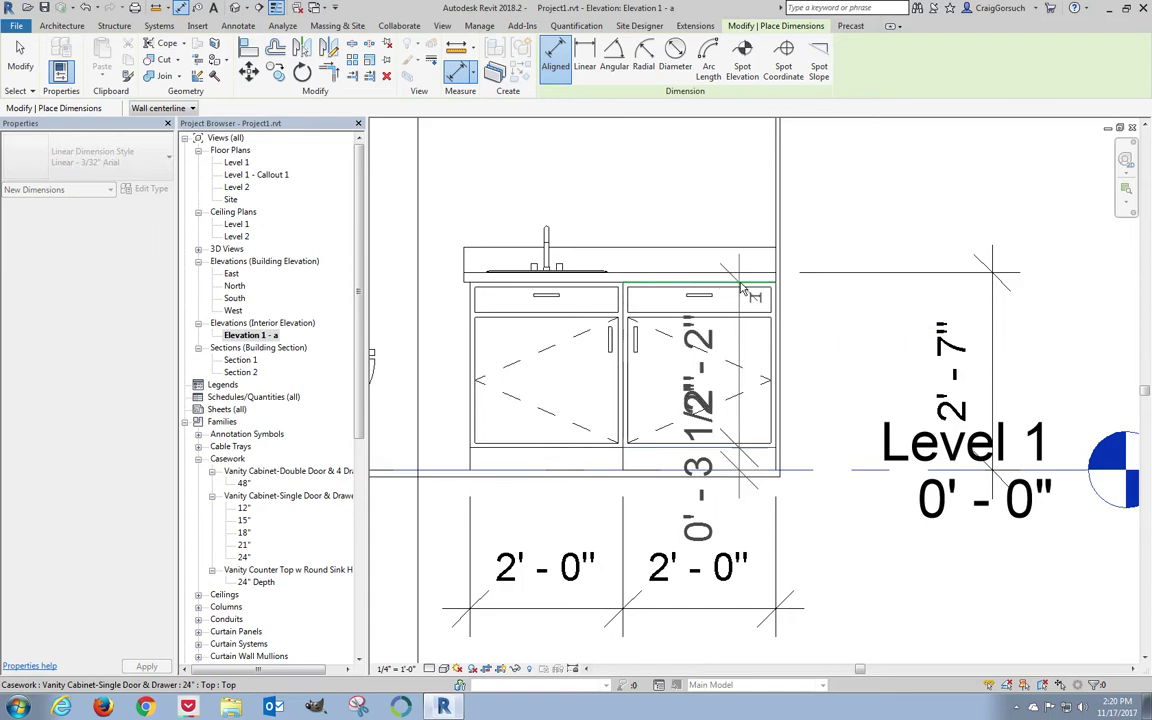
{"action": "left_click", "coordinate": [748, 275]}
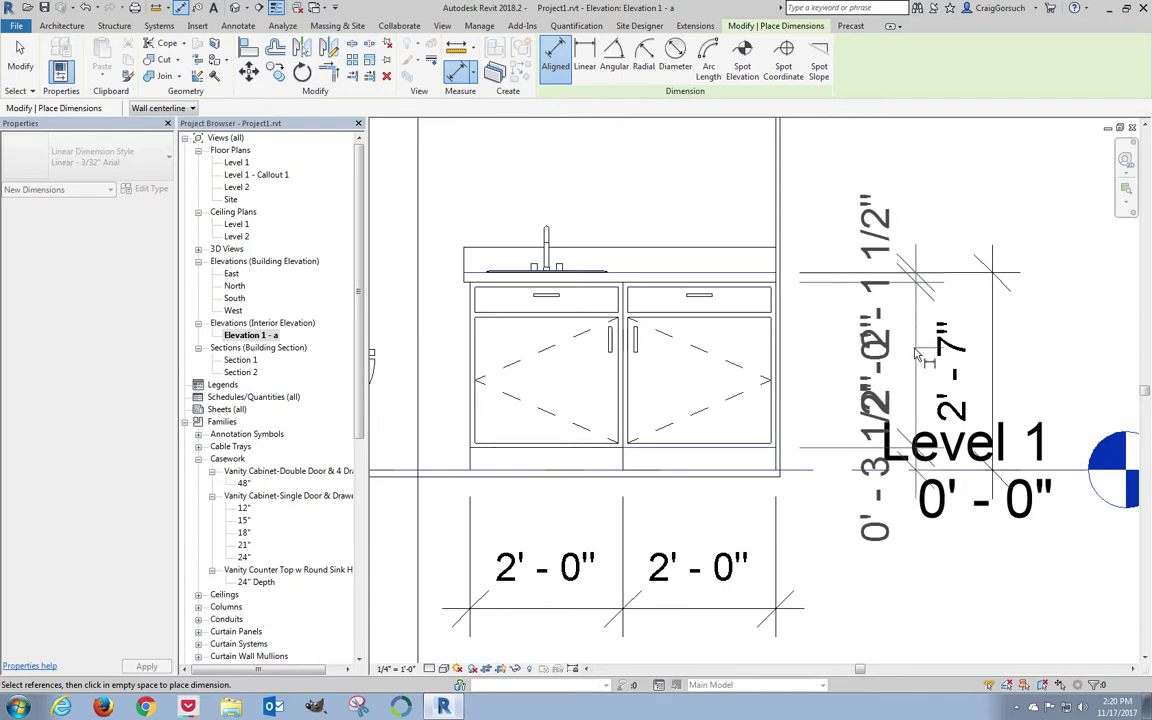
{"action": "left_click", "coordinate": [916, 355]}
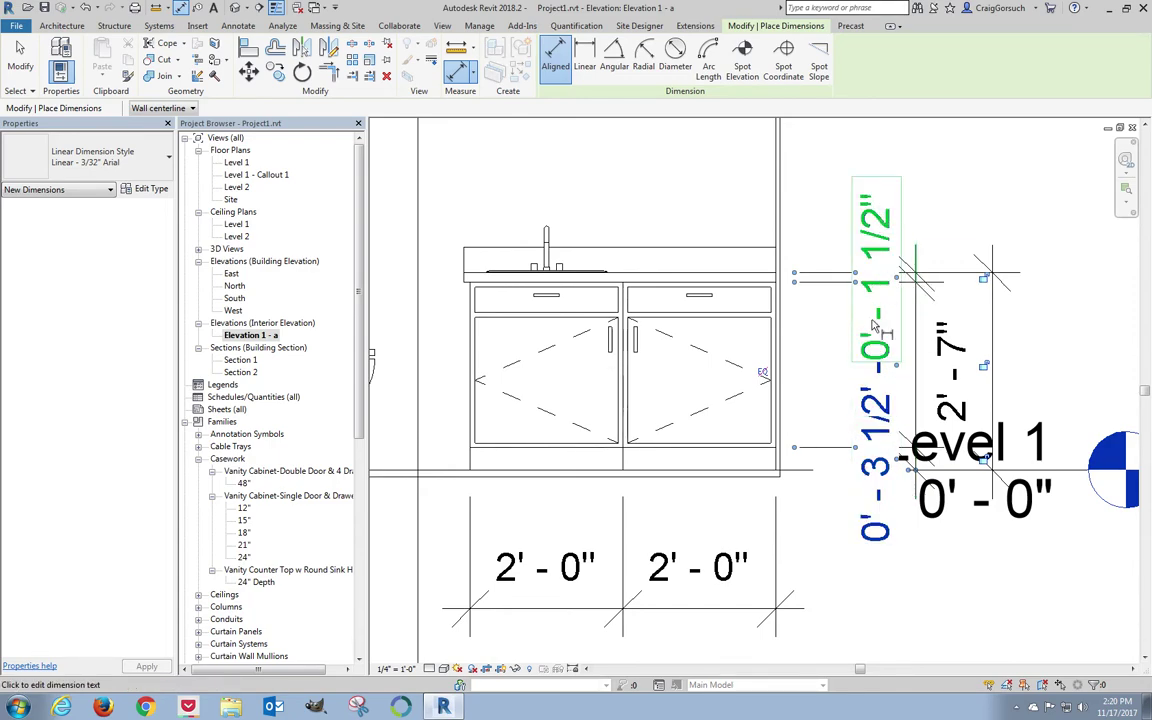
Pull the Level 1 head away from the cabinets so its label clears the vertical dimensions
{"action": "middle_click_drag", "start_coordinate": [897, 535], "coordinate": [890, 508]}
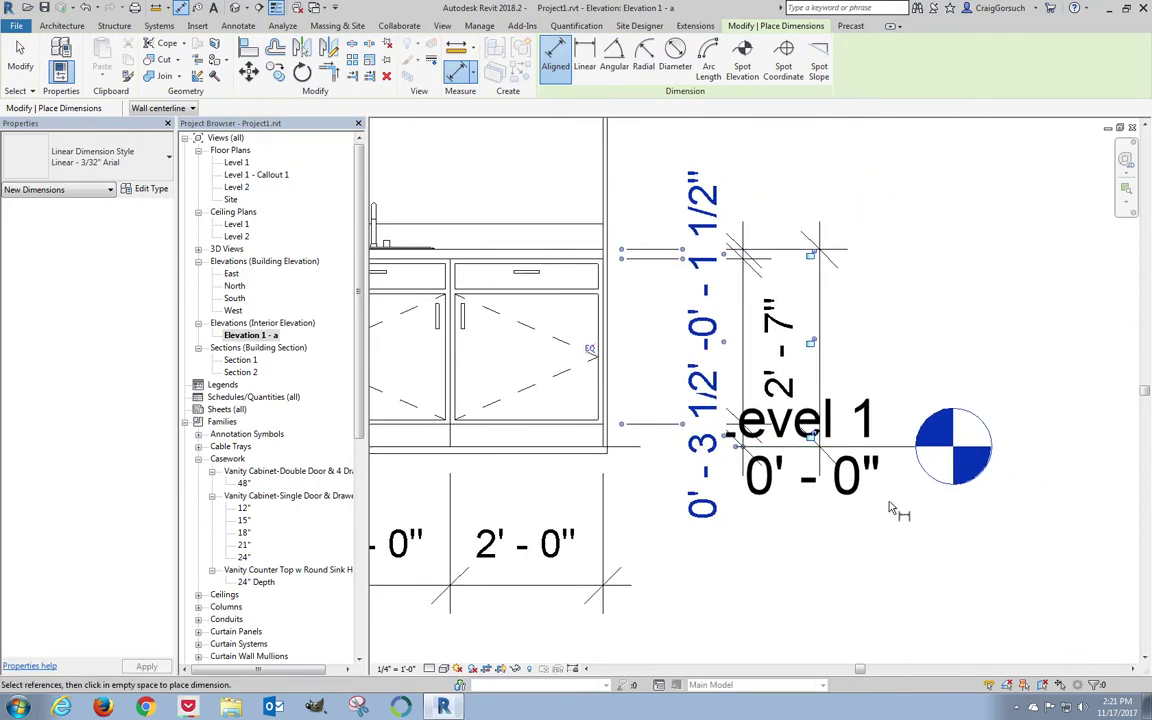
{"action": "left_click", "coordinate": [20, 52]}
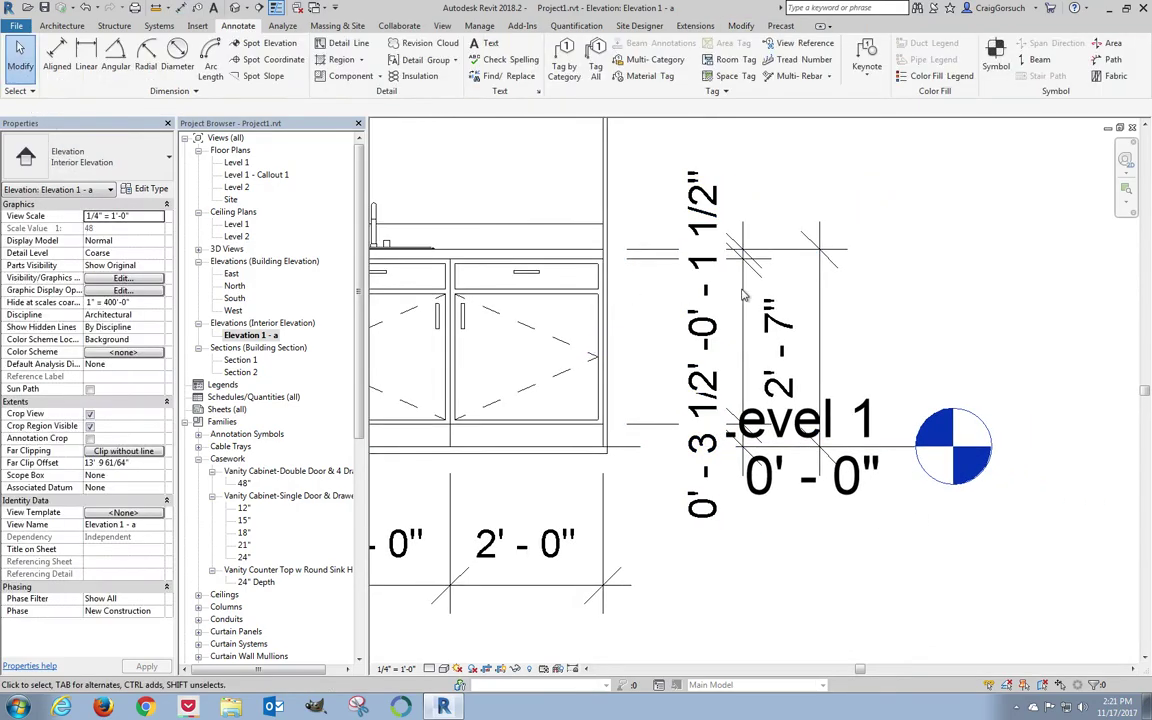
{"action": "left_click", "coordinate": [906, 452]}
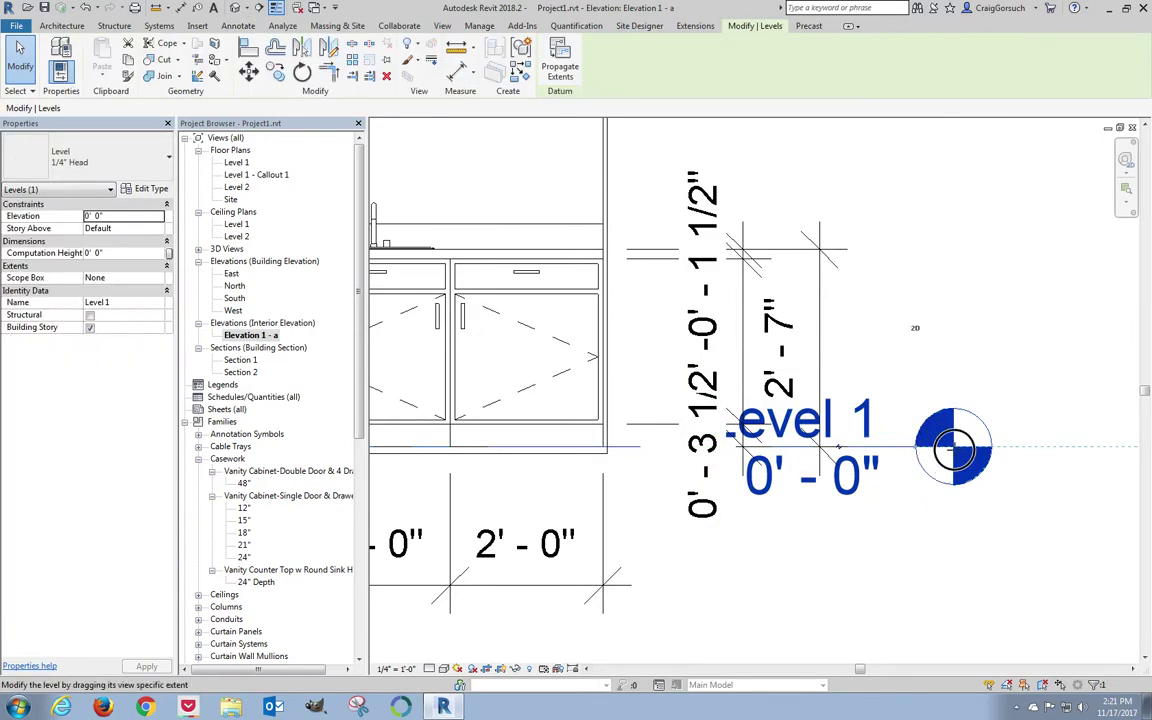
{"action": "left_click_drag", "start_coordinate": [954, 450], "coordinate": [1100, 448], "text": "ctrl"}
{"action": "left_click_drag", "start_coordinate": [1048, 531], "coordinate": [1065, 450], "text": "ctrl"}
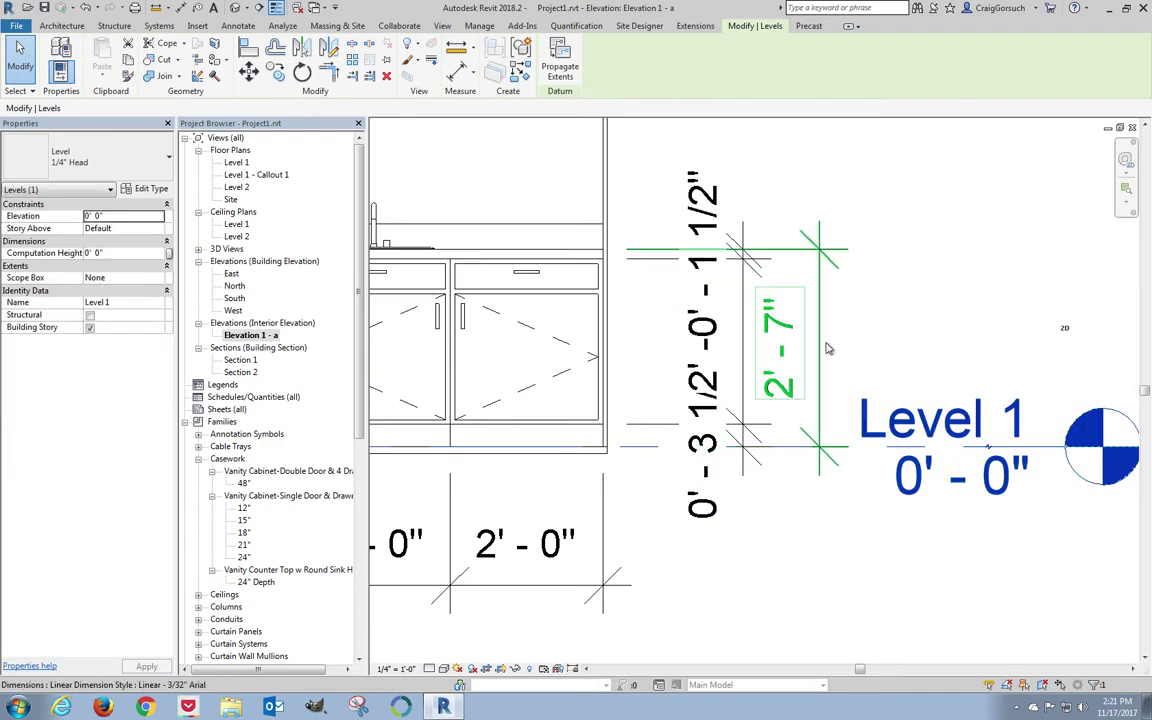
Override the project units format of the Linear - 3/32" Arial dimension type: round to the nearest 1/4", suppress 0 feet and suppress spaces
{"action": "left_click", "coordinate": [680, 327]}
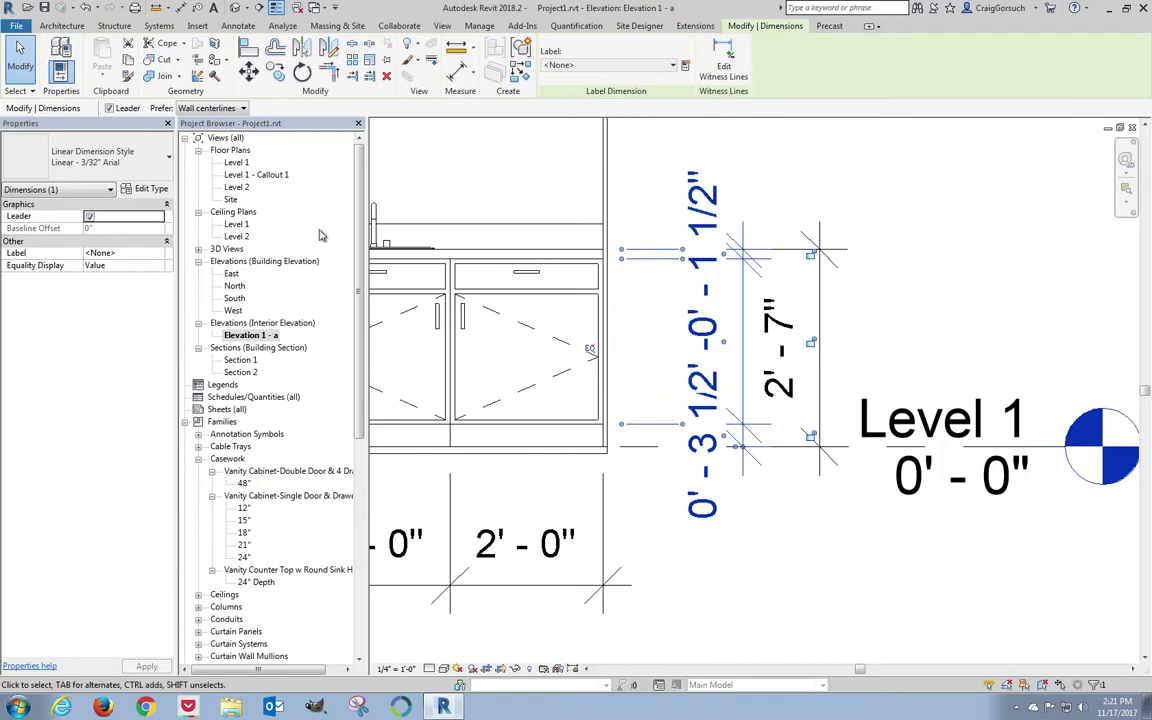
{"action": "left_click", "coordinate": [148, 188]}
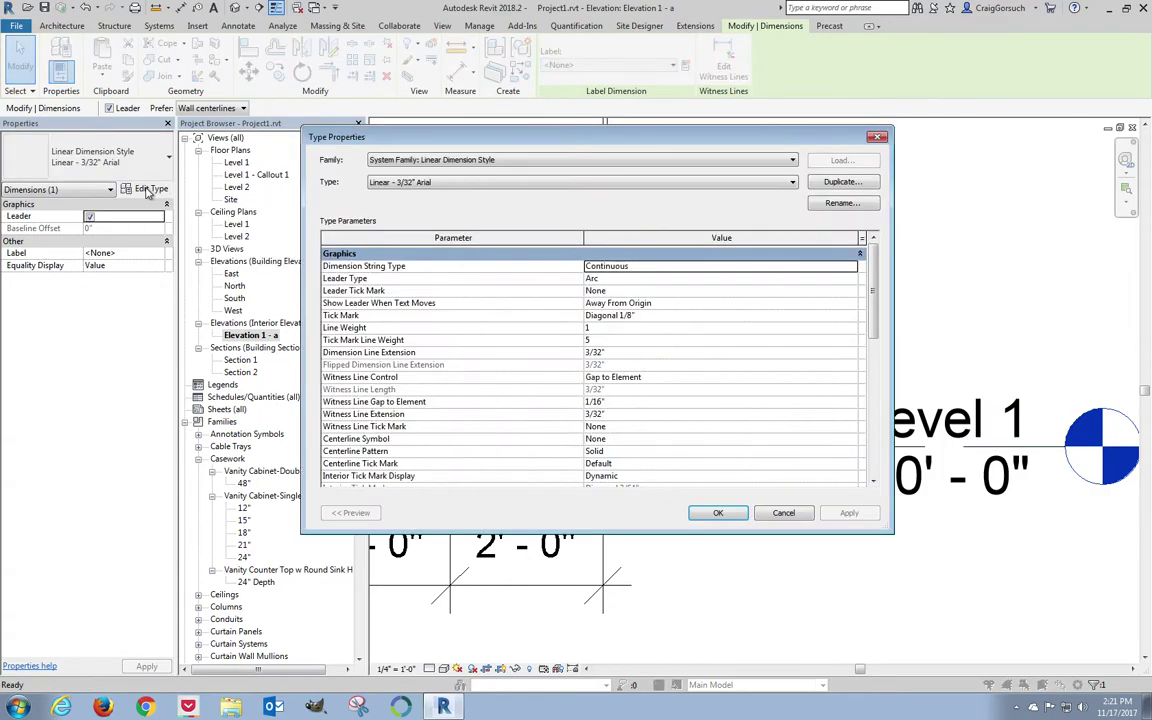
{"action": "left_click_drag", "start_coordinate": [873, 268], "coordinate": [856, 342]}
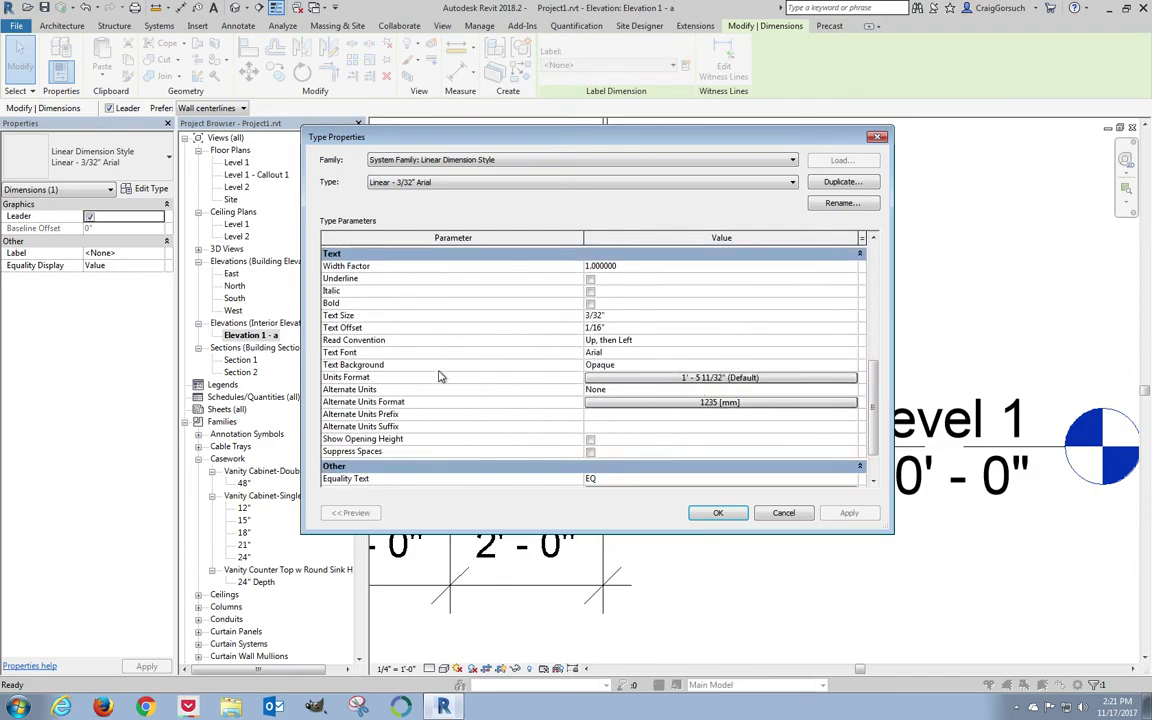
{"action": "left_click", "coordinate": [655, 378]}
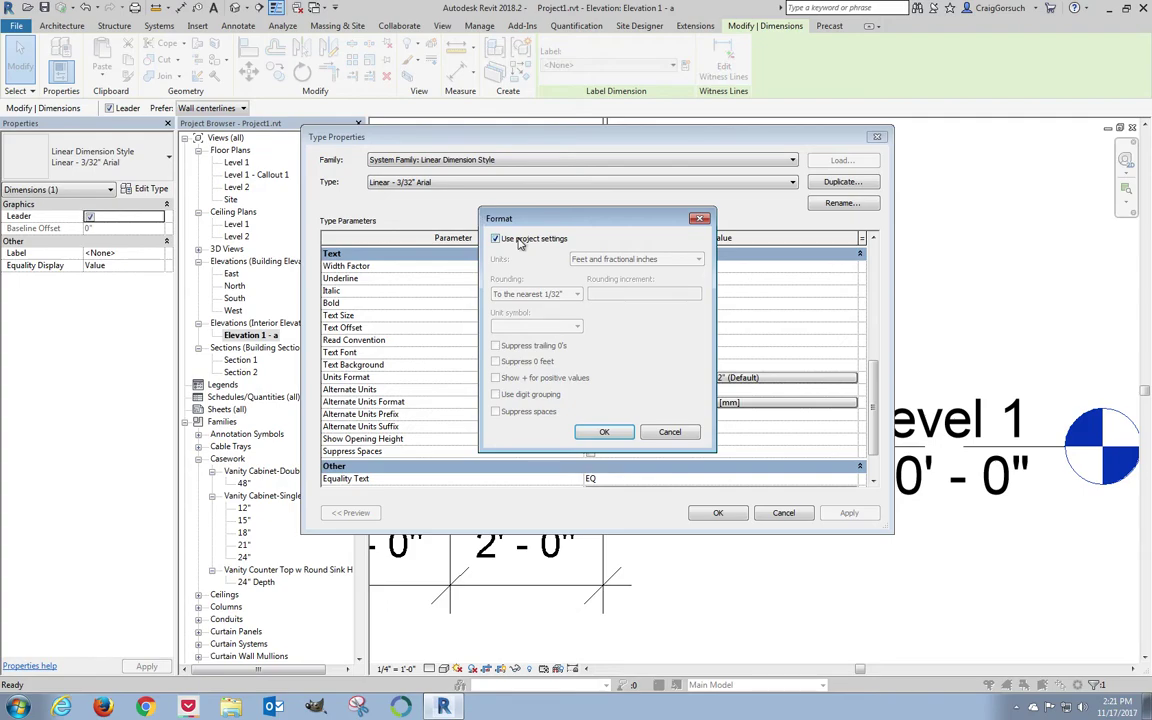
{"action": "left_click", "coordinate": [518, 240]}
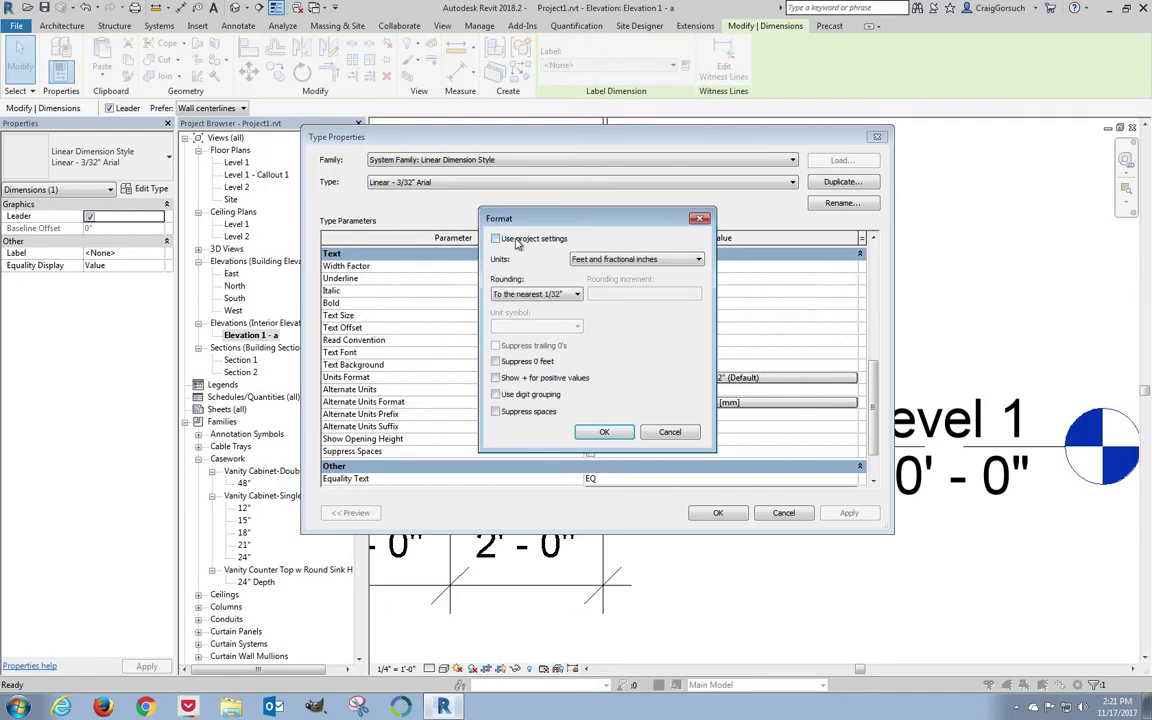
{"action": "left_click", "coordinate": [557, 295]}
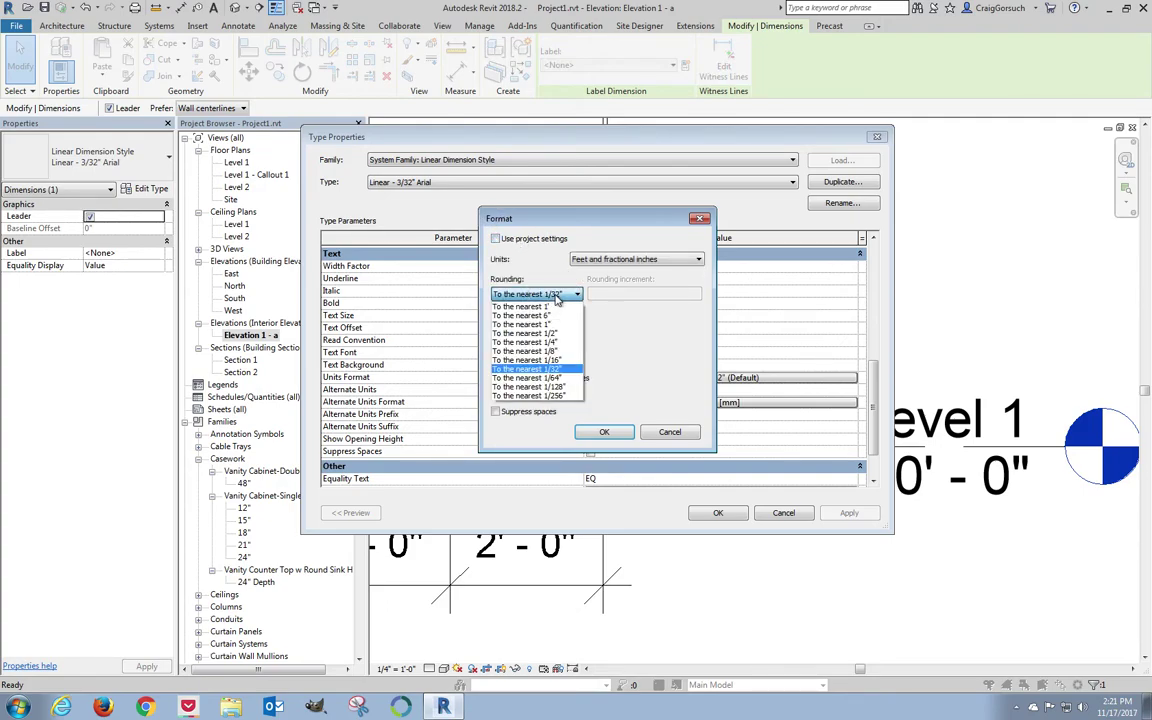
{"action": "left_click", "coordinate": [590, 341]}
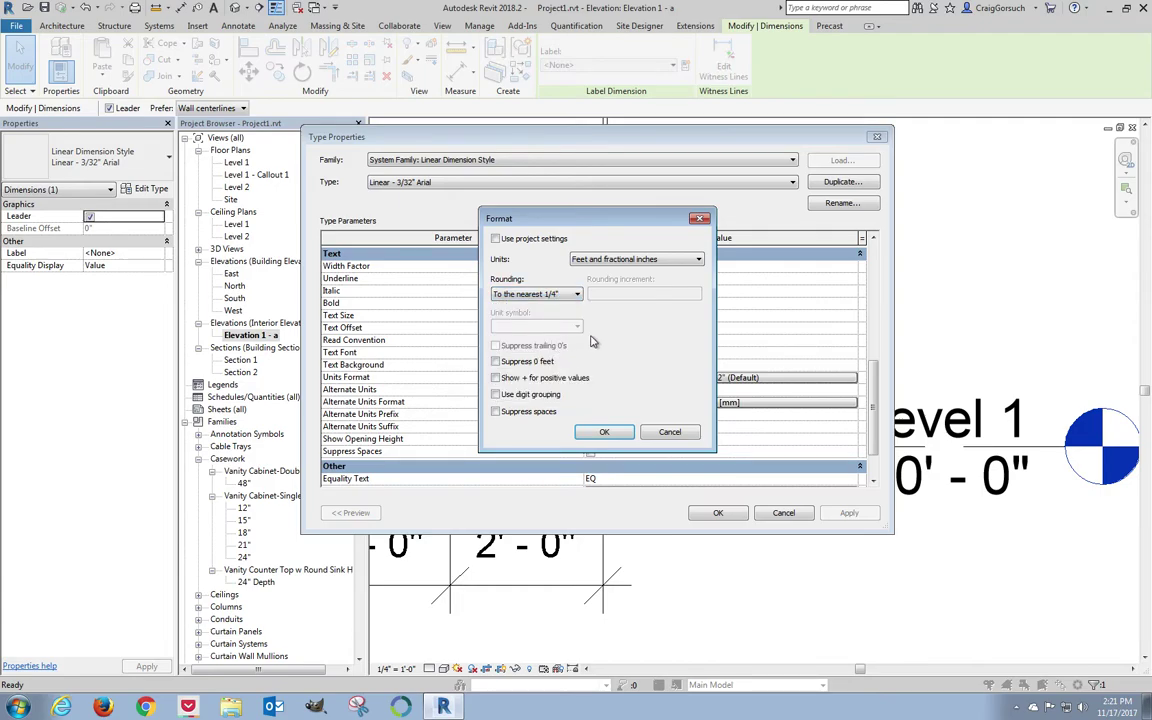
{"action": "left_click", "coordinate": [523, 362]}
{"action": "left_click", "coordinate": [531, 414]}
{"action": "left_click", "coordinate": [603, 432]}
{"action": "left_click", "coordinate": [718, 512]}
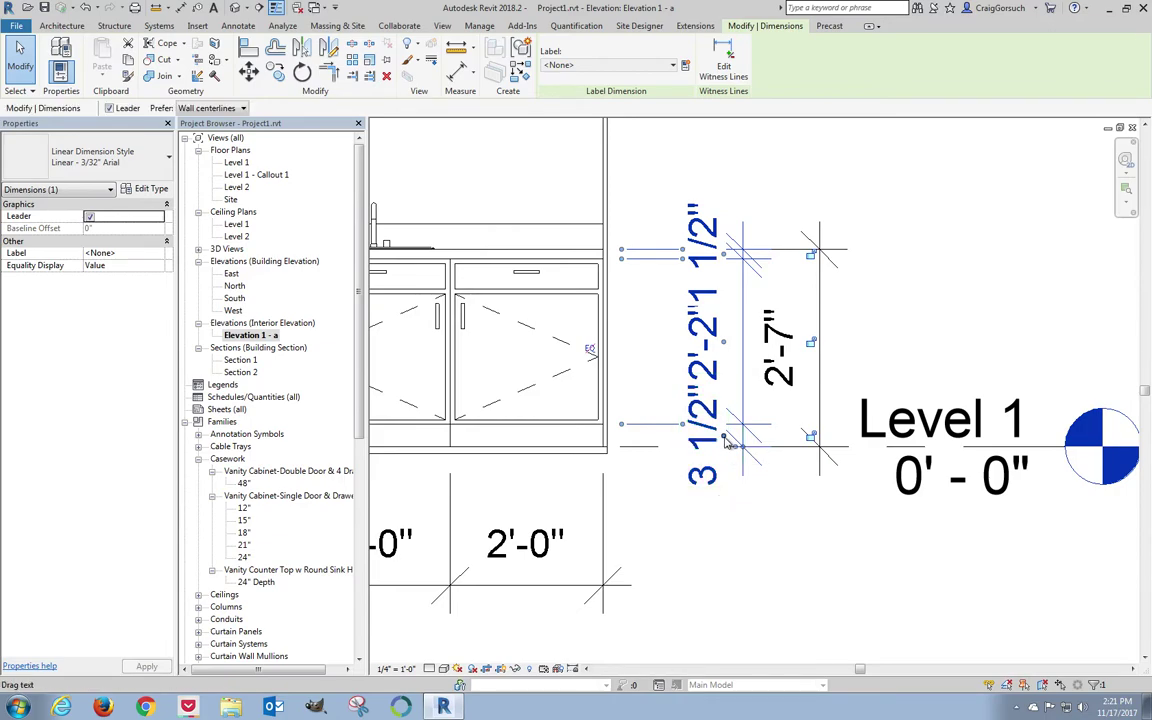
Move the 1 1/2" text above and the 3 1/2" text below the inner vertical dimension string, and turn off thin lines
{"action": "left_click_drag", "start_coordinate": [724, 344], "coordinate": [727, 176]}
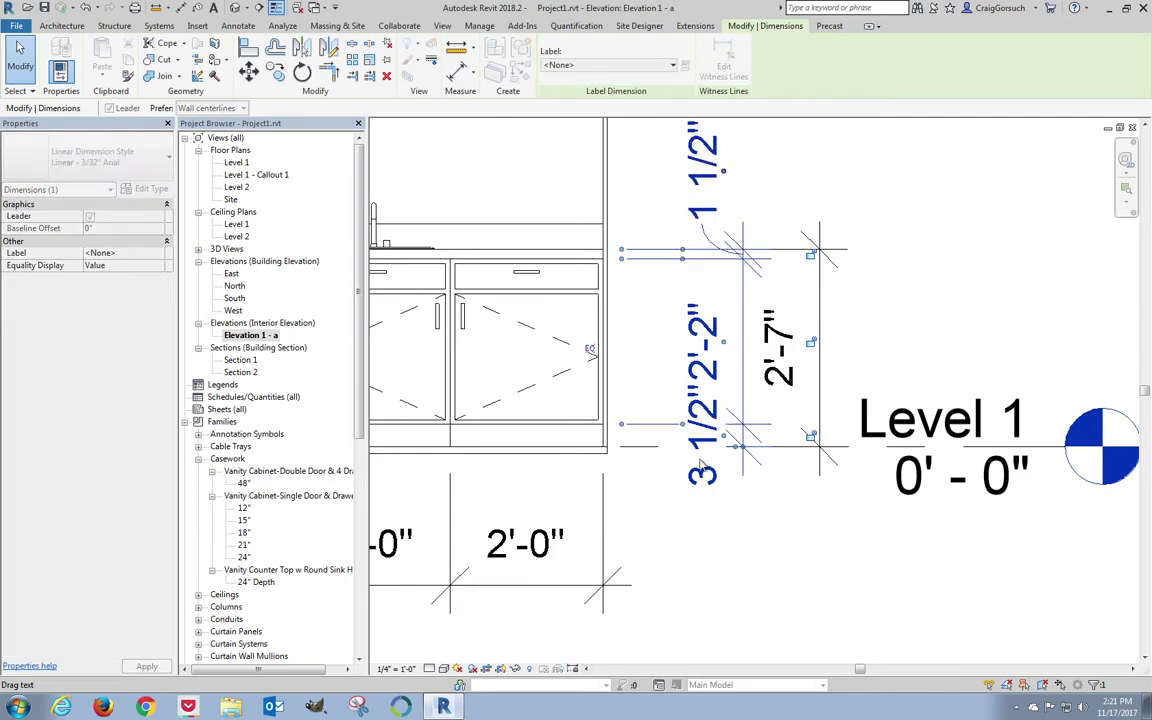
{"action": "left_click_drag", "start_coordinate": [723, 440], "coordinate": [728, 518]}
{"action": "key", "text": "Escape"}
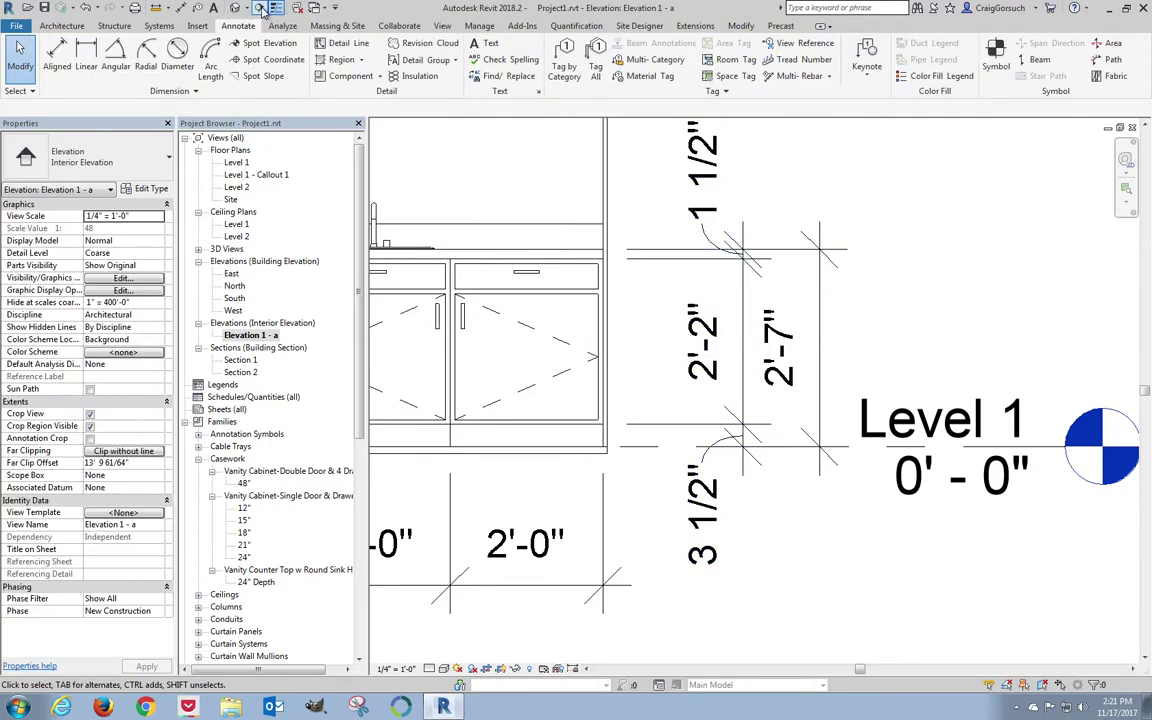
{"action": "left_click", "coordinate": [277, 9]}
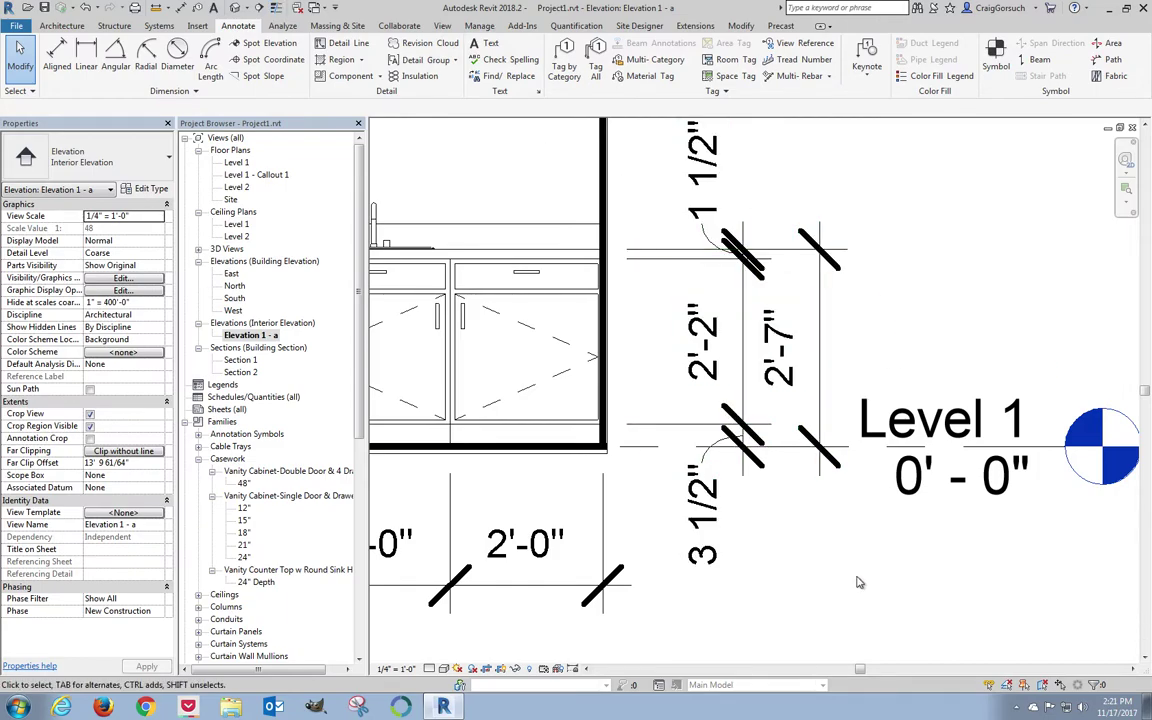
Add an aligned dimension from the wall beside the toilet to the toilet's centerline, in line with the cabinet width dimensions
{"action": "scroll", "coordinate": [858, 582], "scroll_direction": "down", "scroll_amount": 6}
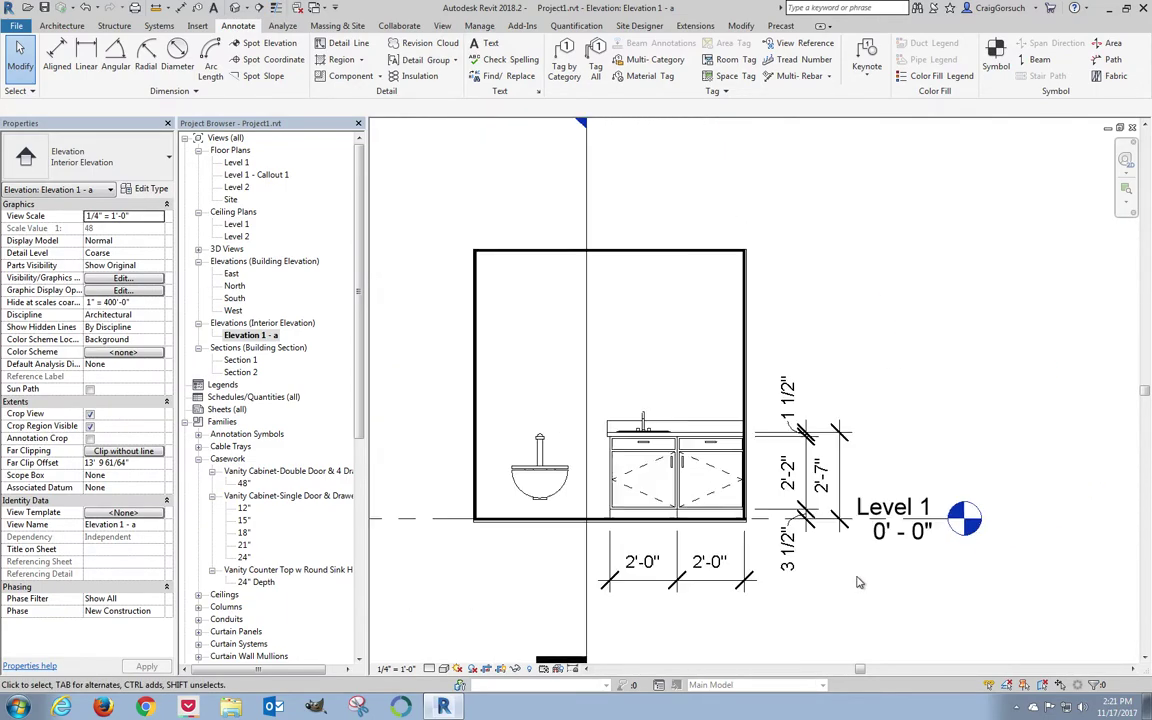
{"action": "scroll", "coordinate": [660, 546], "scroll_direction": "up", "scroll_amount": 4}
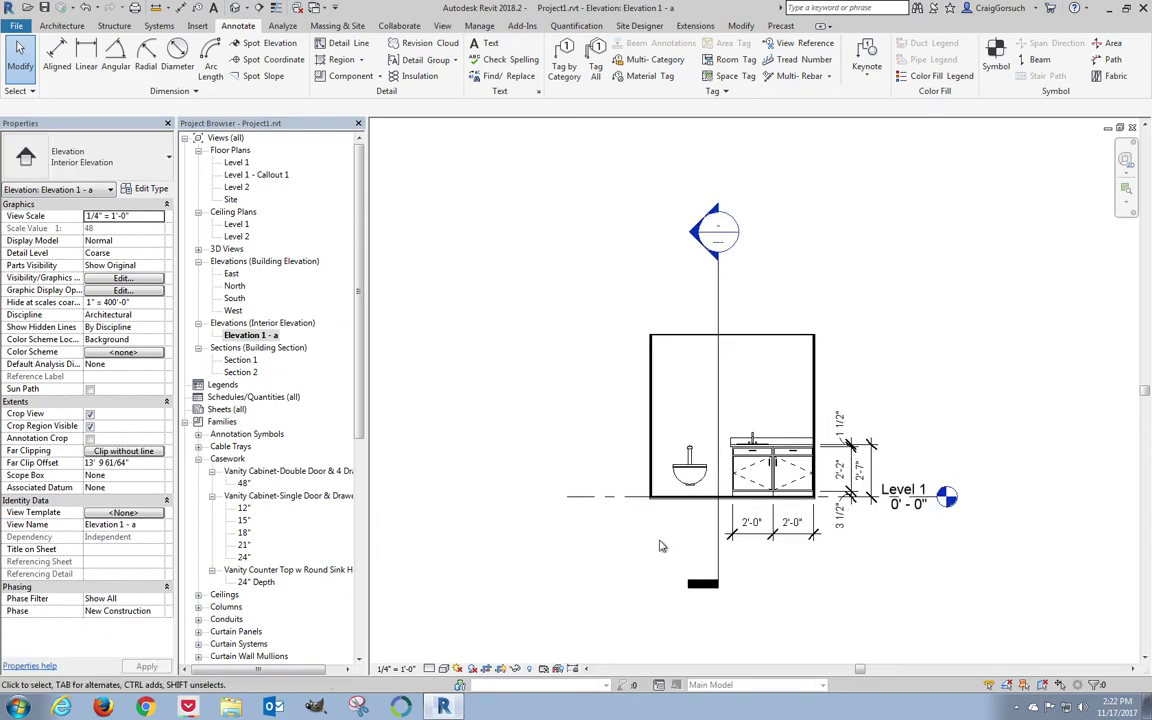
{"action": "scroll", "coordinate": [660, 546], "scroll_direction": "up", "scroll_amount": 2}
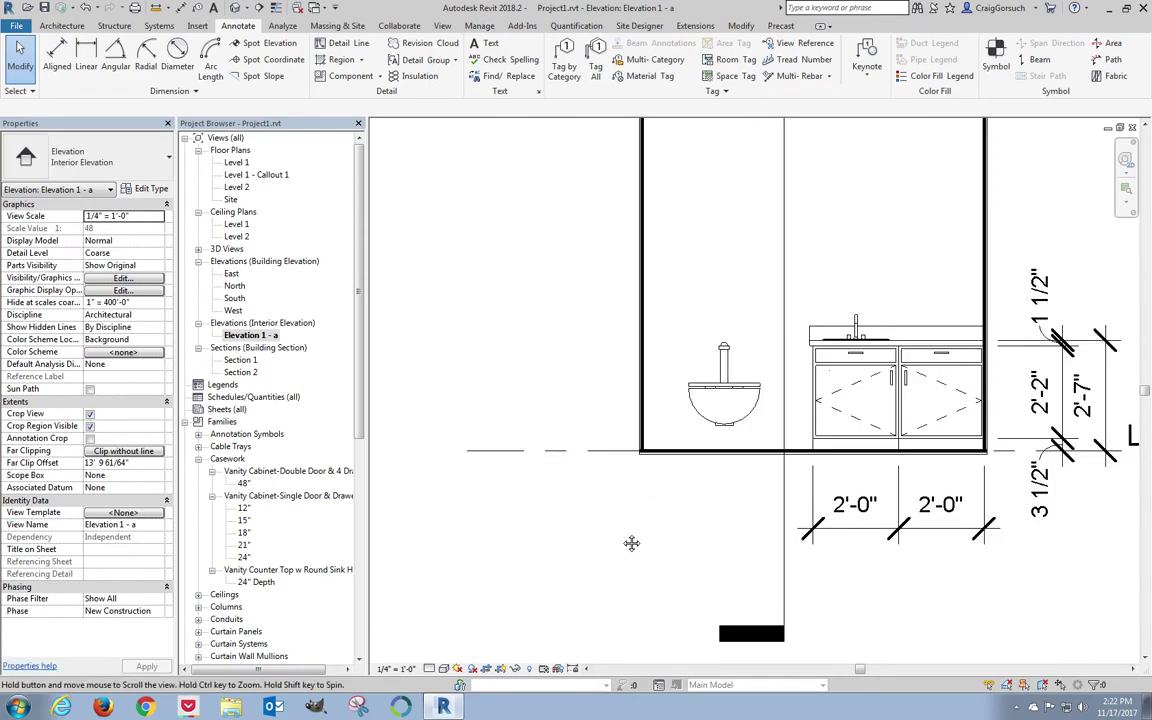
{"action": "mouse_move", "coordinate": [630, 542]}
{"action": "middle_mouse_down"}
{"action": "mouse_move", "coordinate": [638, 559]}
{"action": "mouse_move", "coordinate": [560, 553]}
{"action": "middle_mouse_up"}
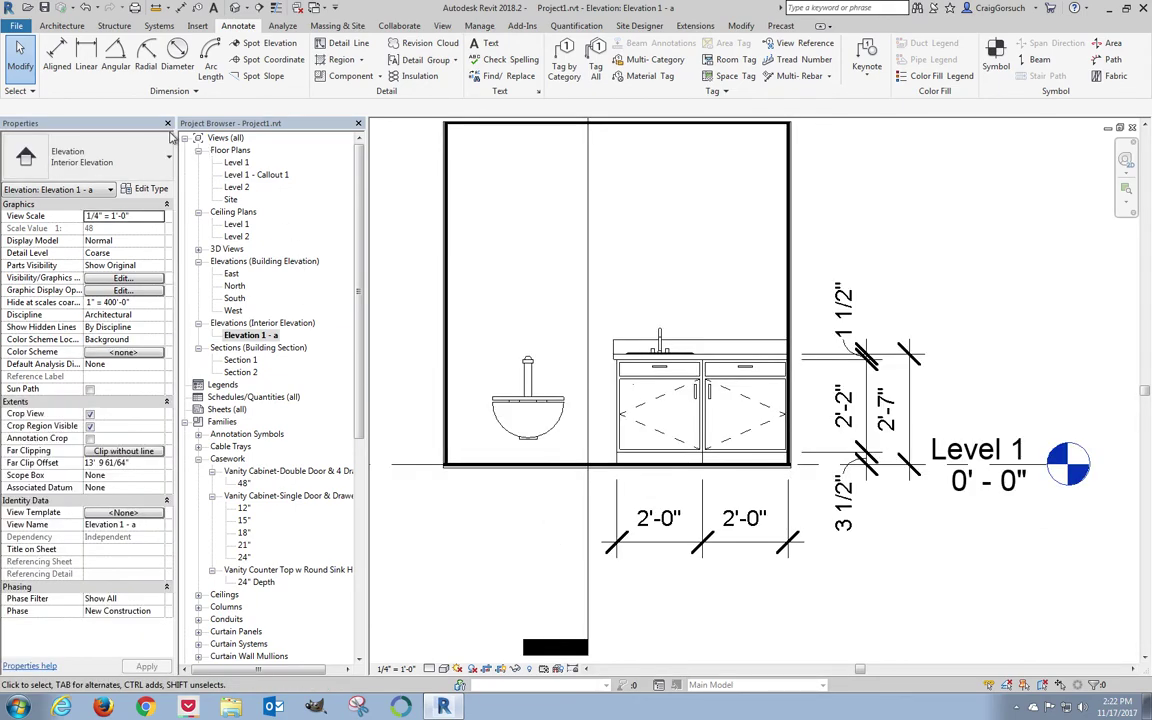
{"action": "left_click", "coordinate": [57, 62]}
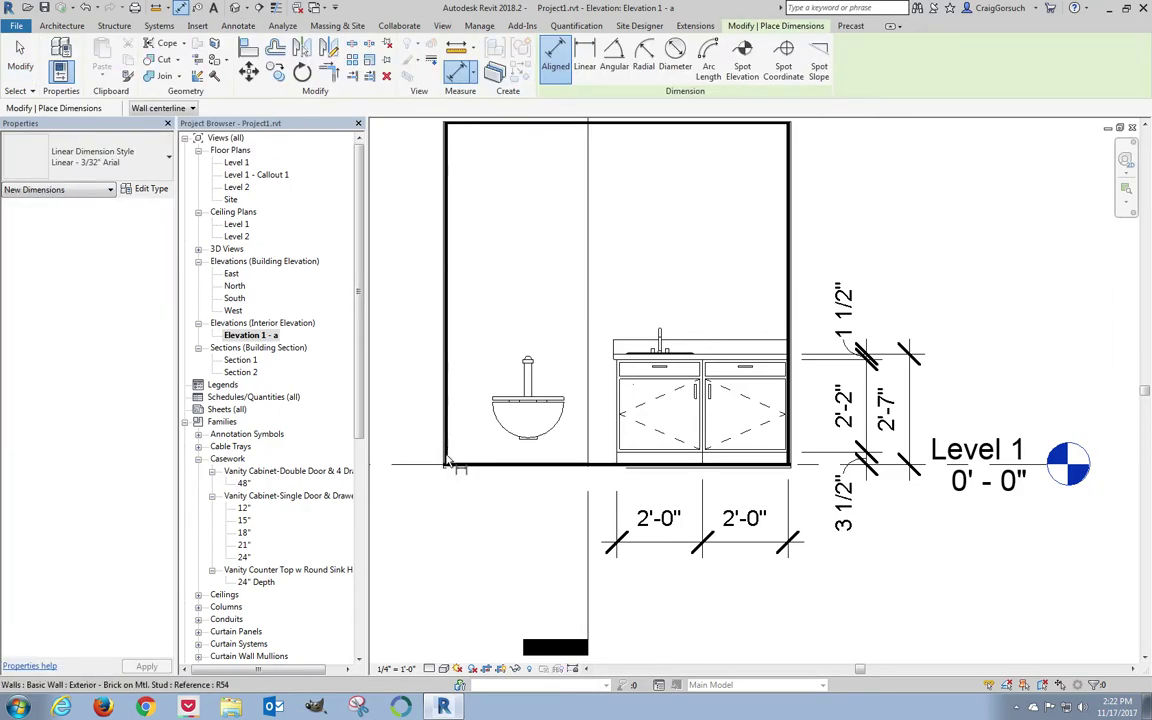
{"action": "scroll", "coordinate": [449, 460], "scroll_direction": "up", "scroll_amount": 3}
{"action": "scroll", "coordinate": [447, 478], "scroll_direction": "up", "scroll_amount": 3}
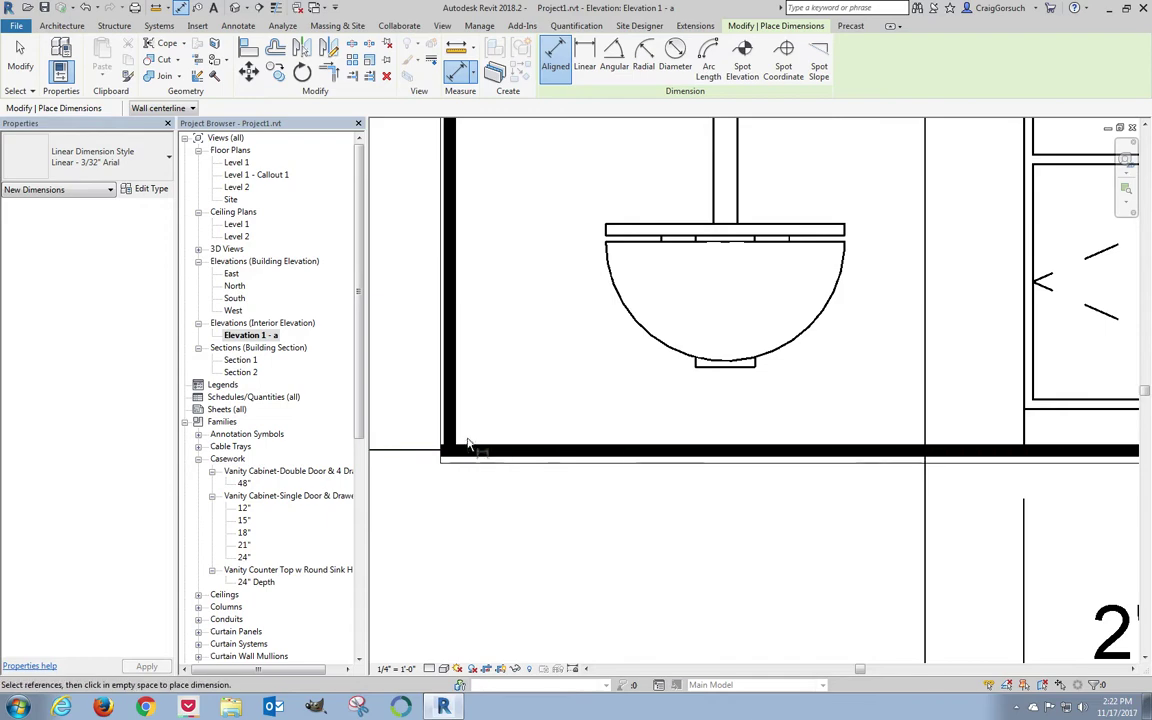
{"action": "left_click", "coordinate": [451, 362]}
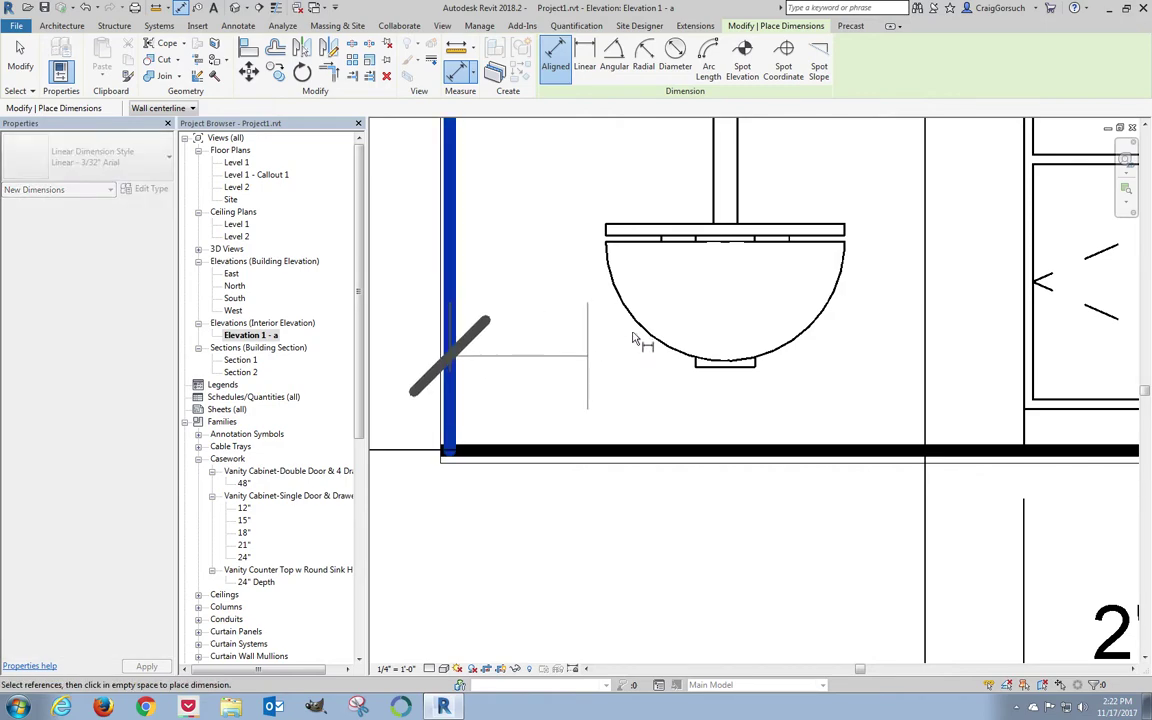
{"action": "left_click", "coordinate": [727, 307]}
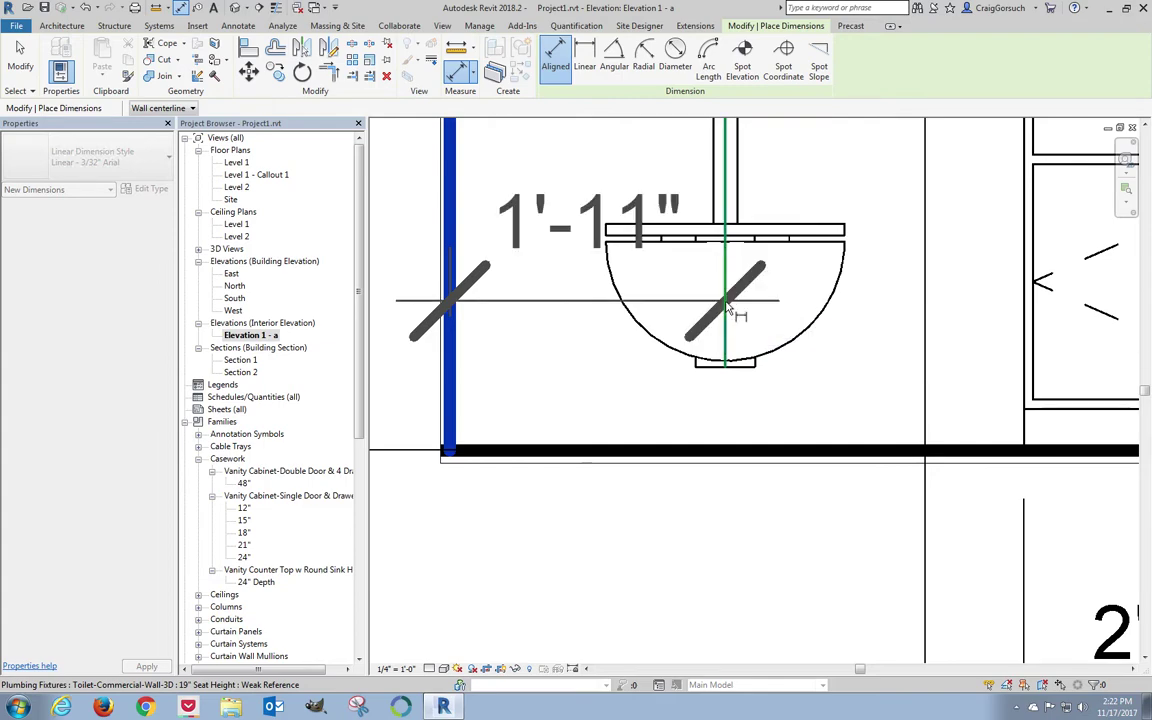
{"action": "scroll", "coordinate": [728, 310], "scroll_direction": "up", "scroll_amount": 1}
{"action": "scroll", "coordinate": [728, 330], "scroll_direction": "down", "scroll_amount": 3}
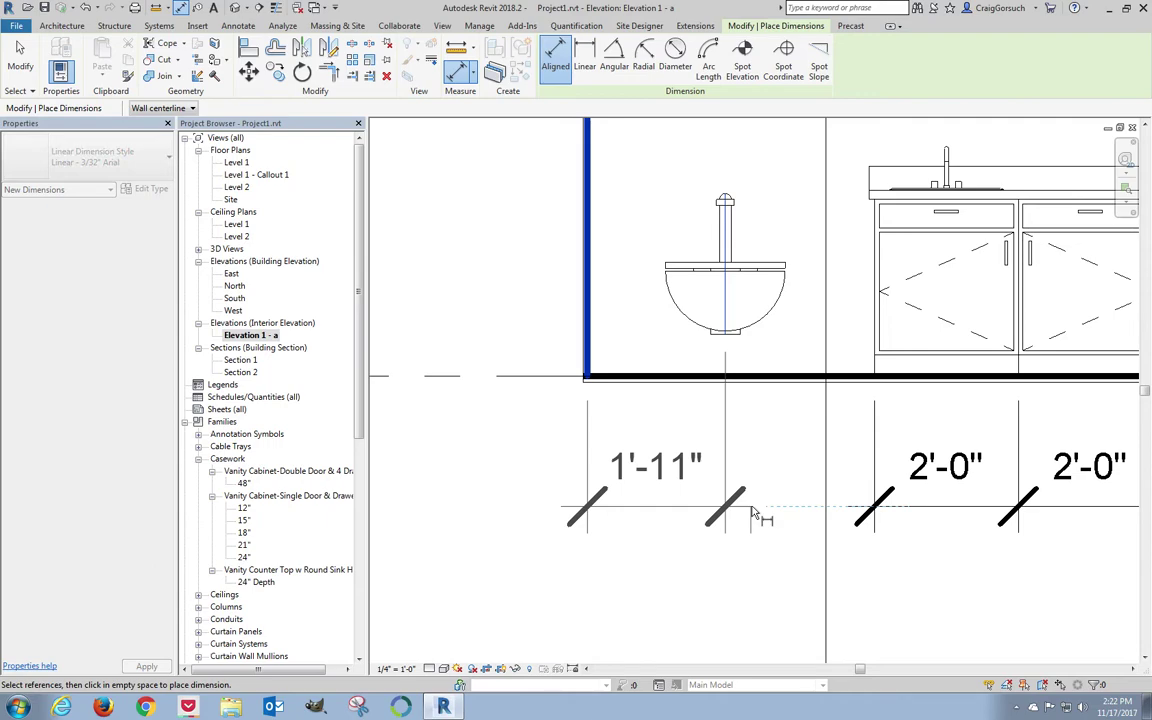
{"action": "left_click", "coordinate": [755, 513]}
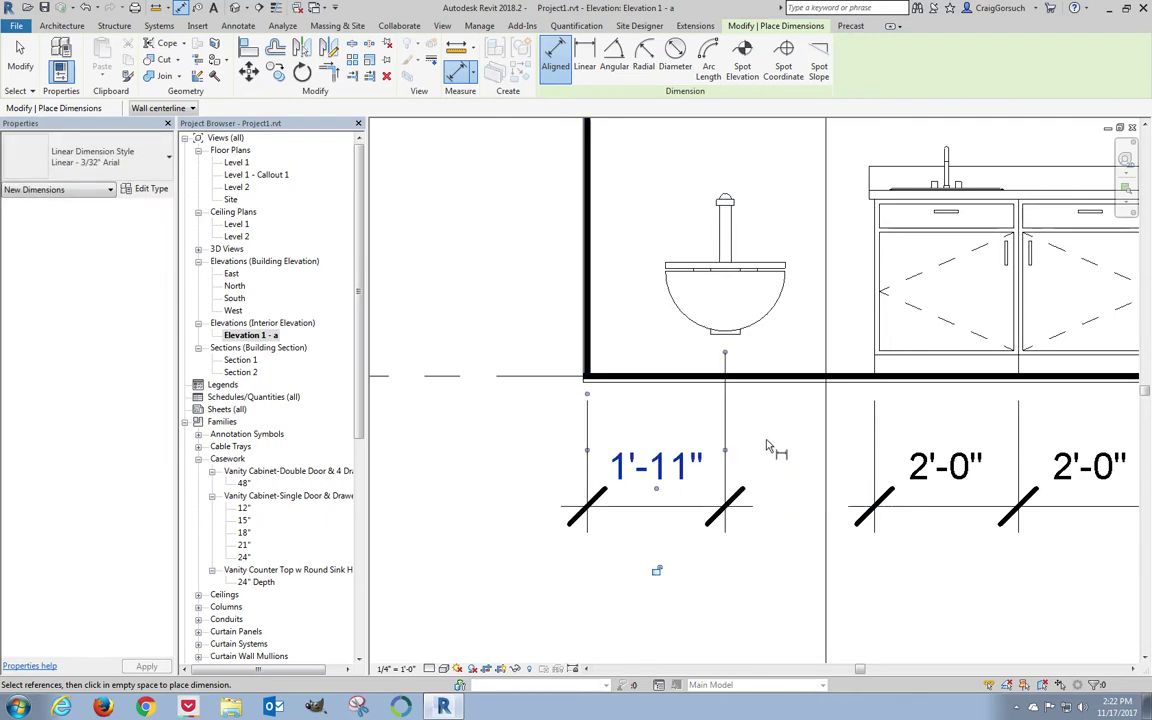
Move the toilet so its centerline is 1'-6" from the adjacent wall by editing its dimension
{"action": "left_click", "coordinate": [20, 58]}
{"action": "left_click", "coordinate": [679, 342]}
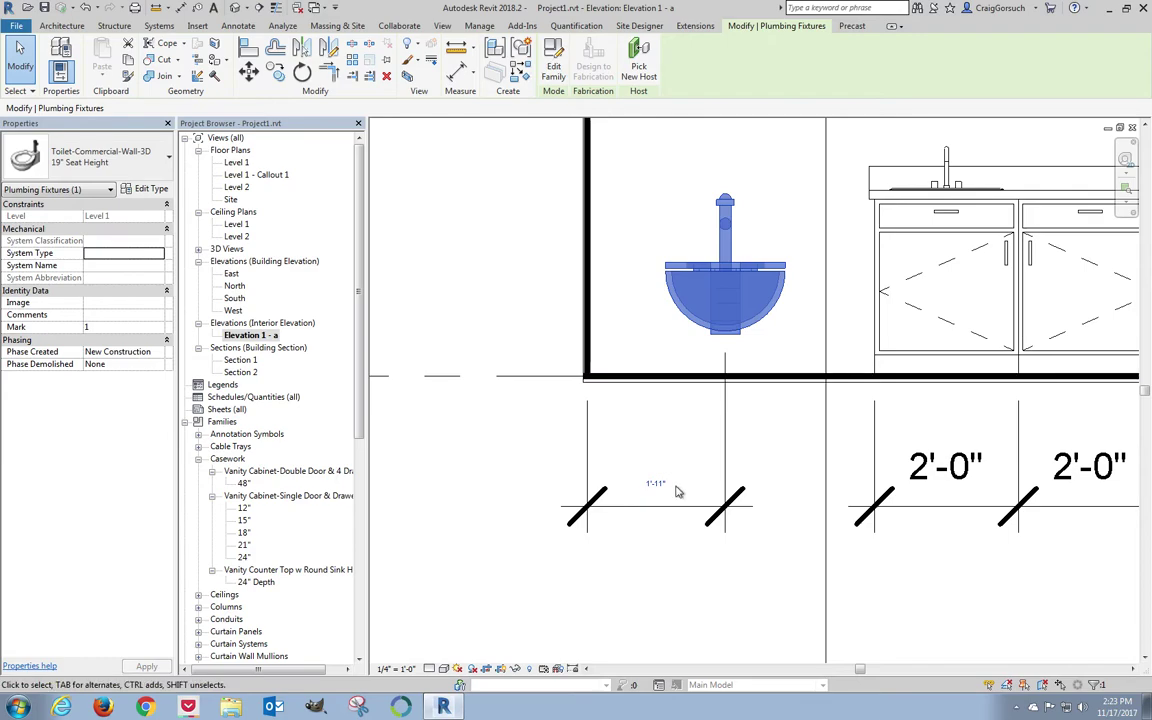
{"action": "left_click", "coordinate": [676, 347]}
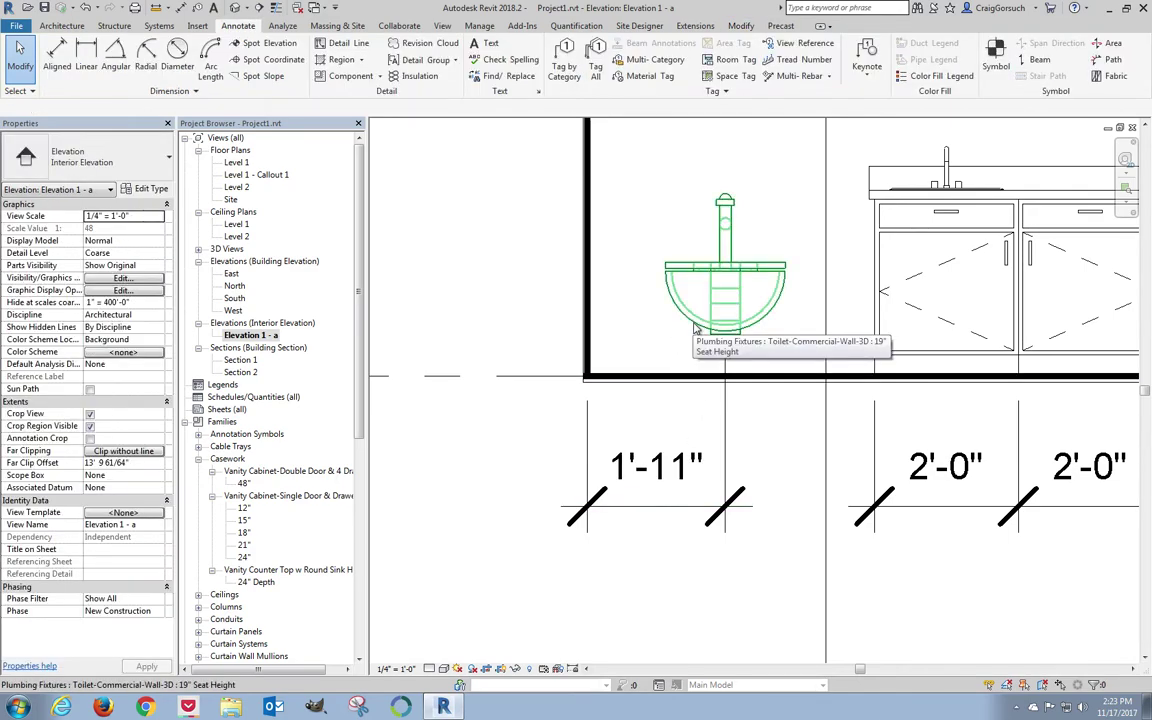
{"action": "left_click", "coordinate": [695, 328]}
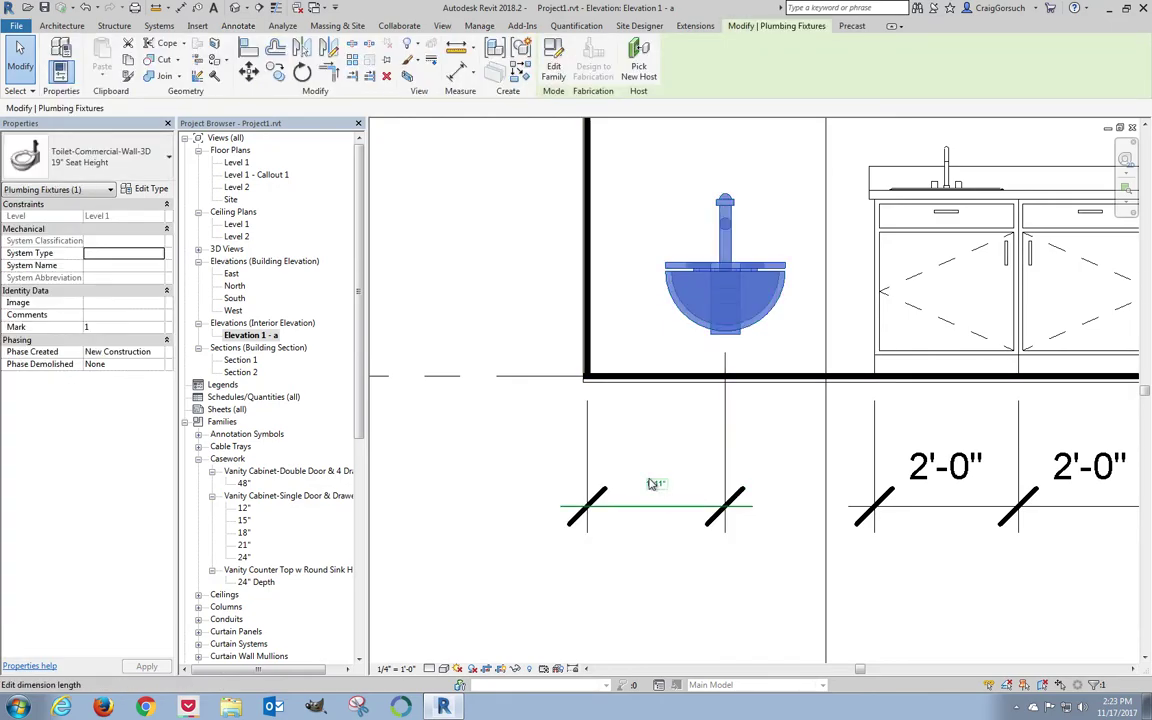
{"action": "left_click", "coordinate": [656, 487]}
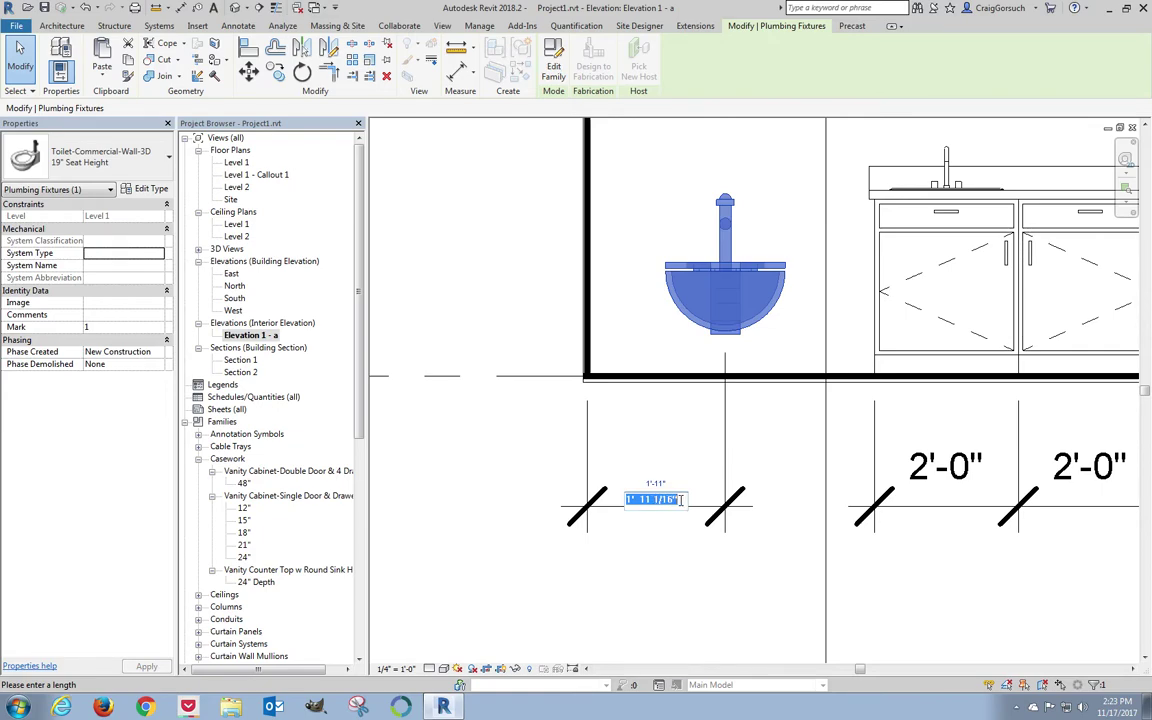
{"action": "type", "text": "1'6"}
{"action": "key", "text": "Return"}
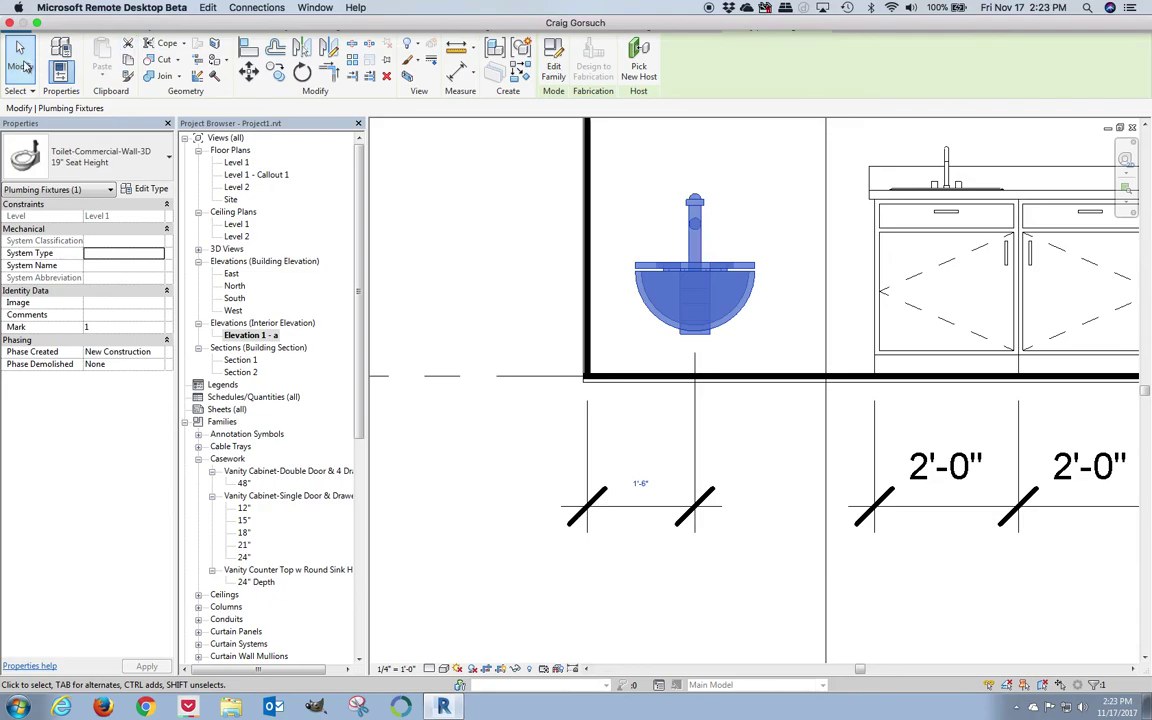
{"action": "left_click", "coordinate": [738, 338]}
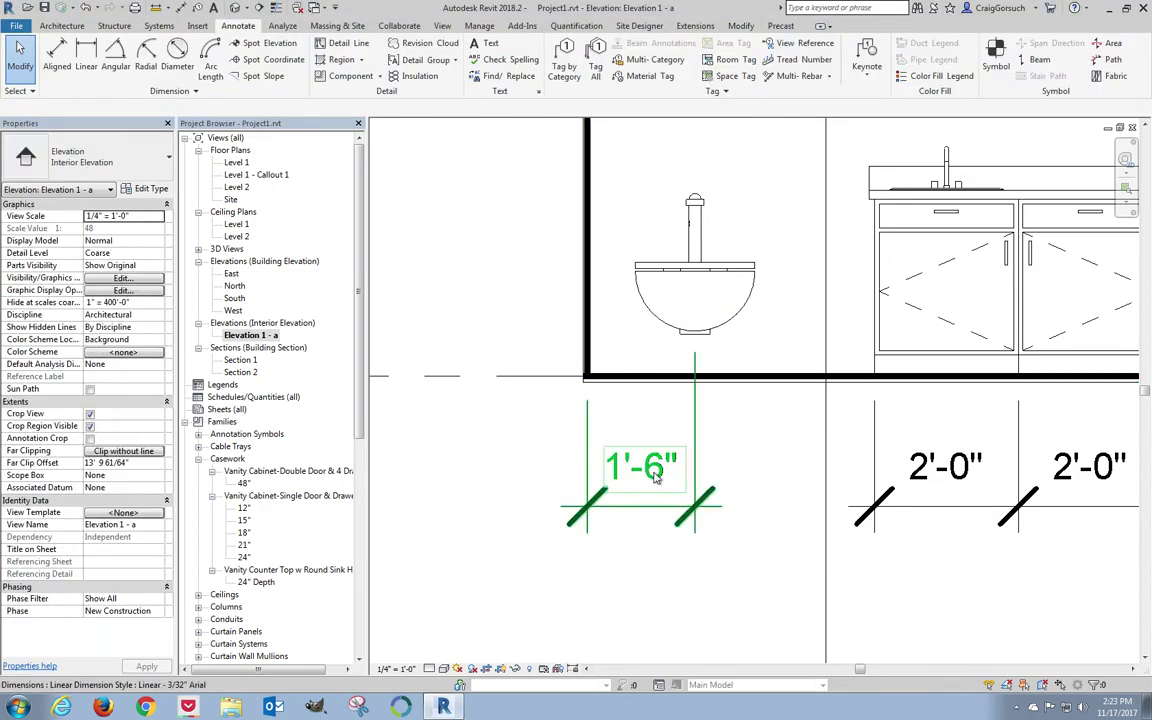
{"action": "scroll", "coordinate": [648, 535], "scroll_direction": "up", "scroll_amount": 1}
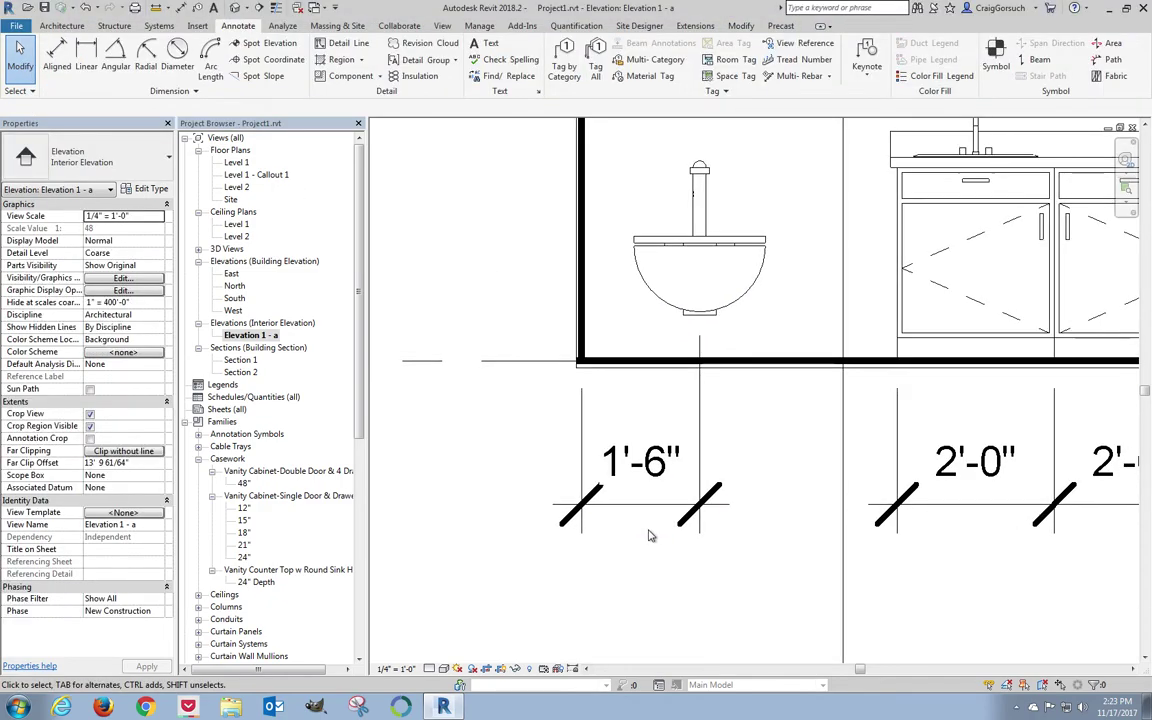
{"action": "scroll", "coordinate": [651, 535], "scroll_direction": "down", "scroll_amount": 4}
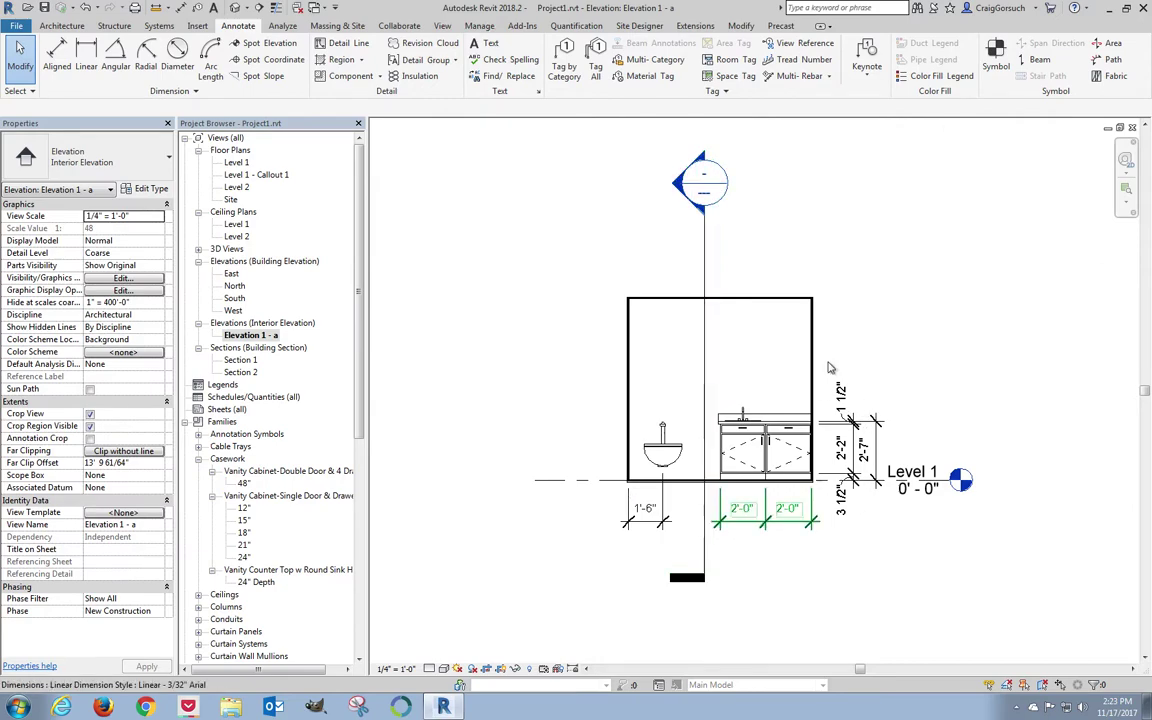